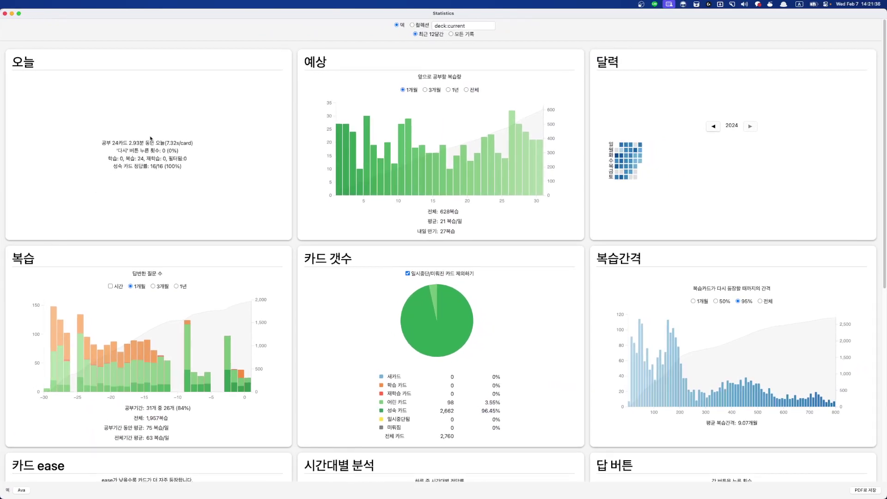
Step: Examine today's study summary and the mature and total card counts in the deck statistics, and close the statistics window
scroll(150, 137, up, 5)
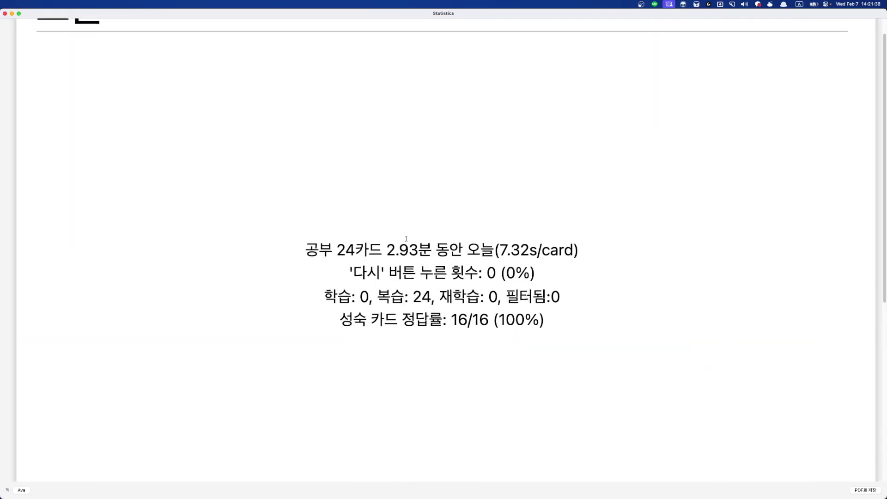
scroll(406, 239, down, 5)
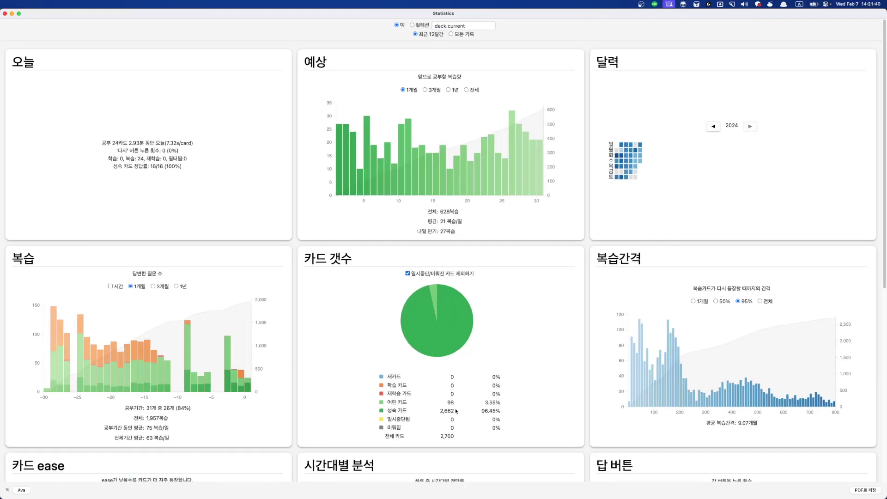
double_click(453, 436)
click(461, 443)
double_click(447, 410)
click(450, 403)
key(Escape)
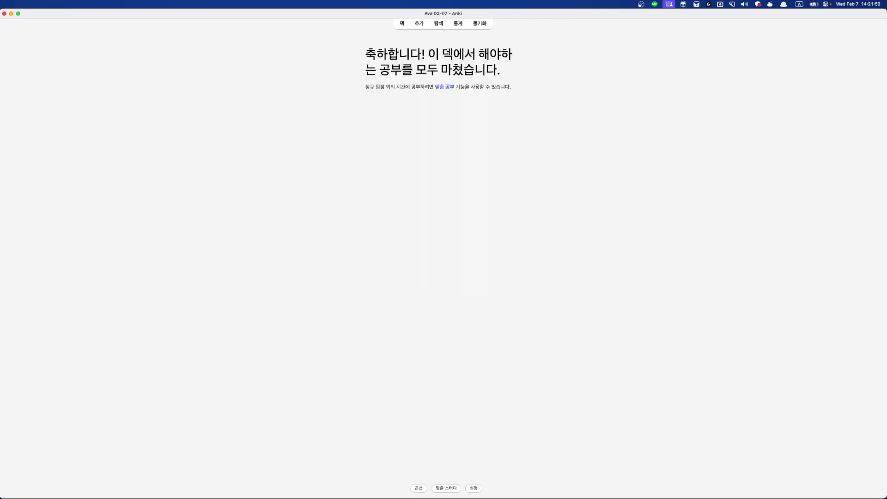
Step: Switch to the browser, pause both YouTube videos and rewind the "02 07 영작" video to its start
key(super+Tab)
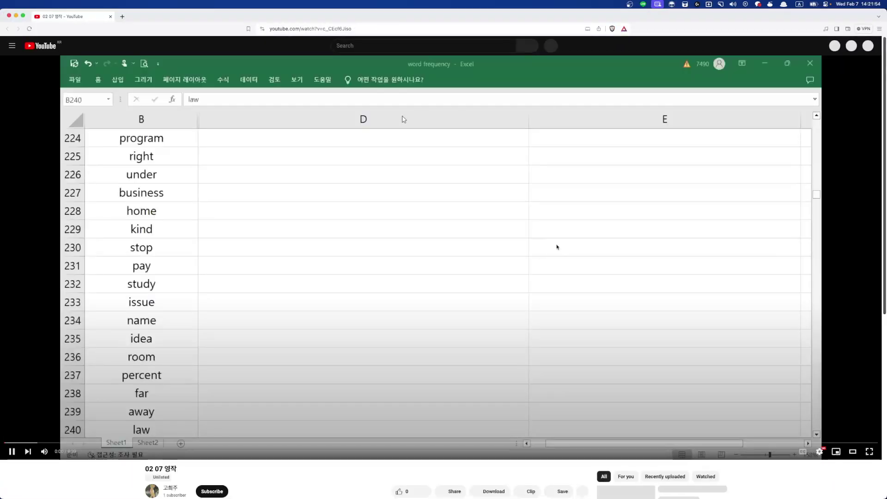
key(space)
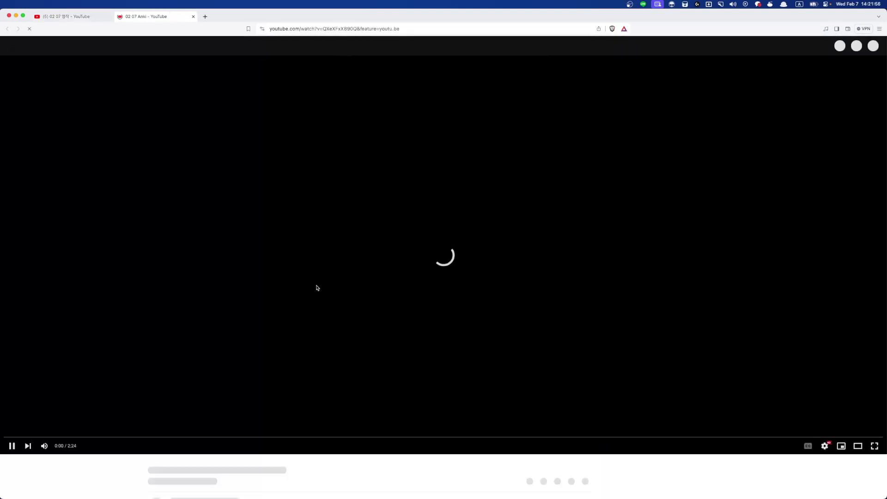
key(space)
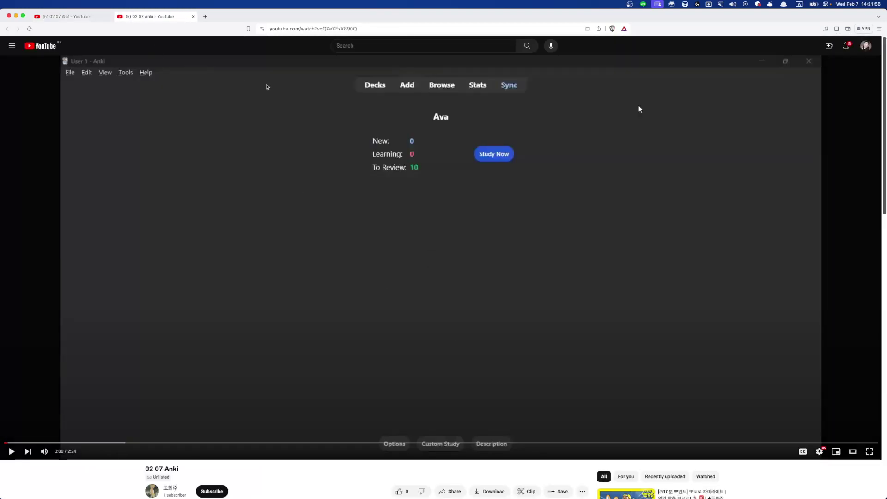
key(ctrl+shift+Tab)
key(space)
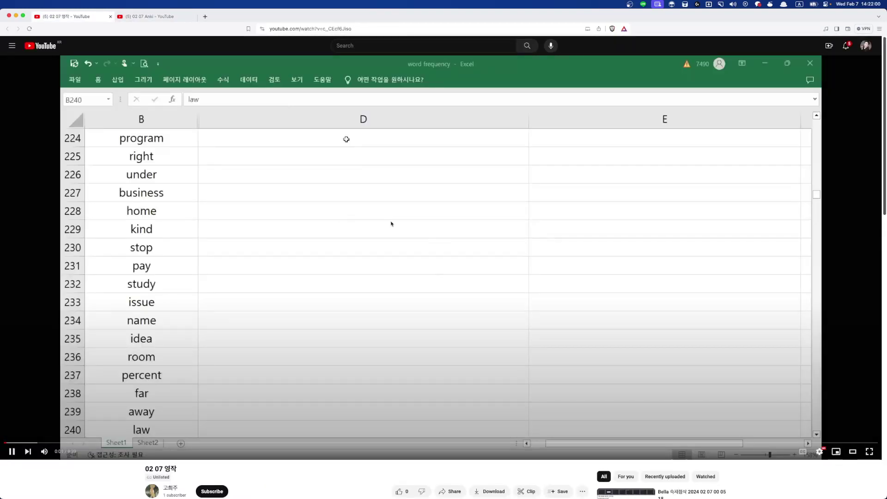
key(Left)
key(space)
Step: Switch to the student's class note in Obsidian and add empty lines directly under the 생각 heading
key(super+Tab)
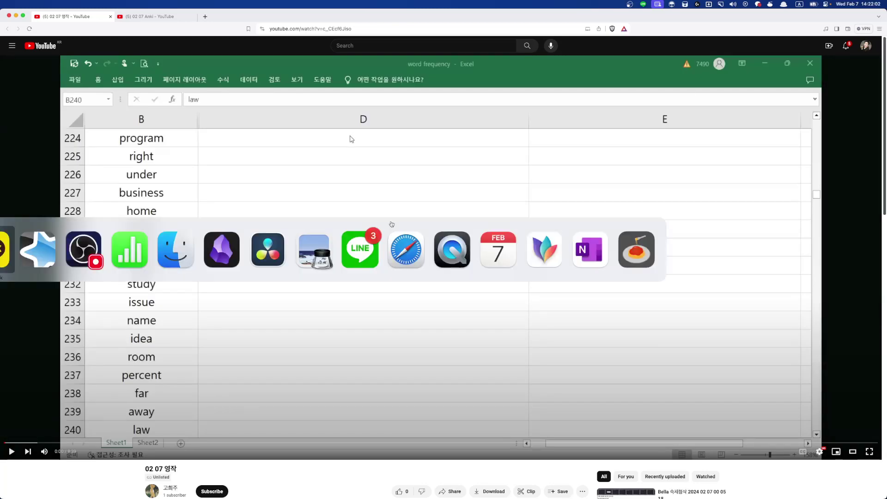
key(super+Tab)
key(super+Tab)
key(super+Tab)
key(super+Tab)
key(super+Tab)
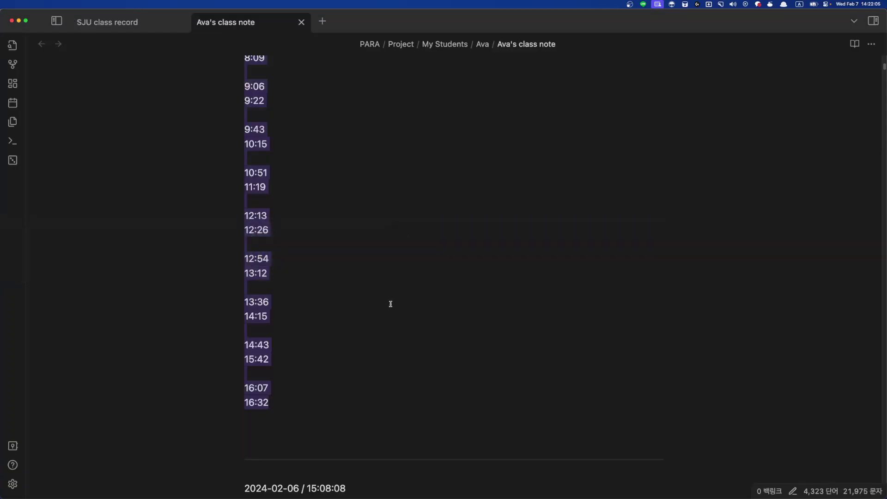
scroll(391, 303, up, 10)
click(344, 342)
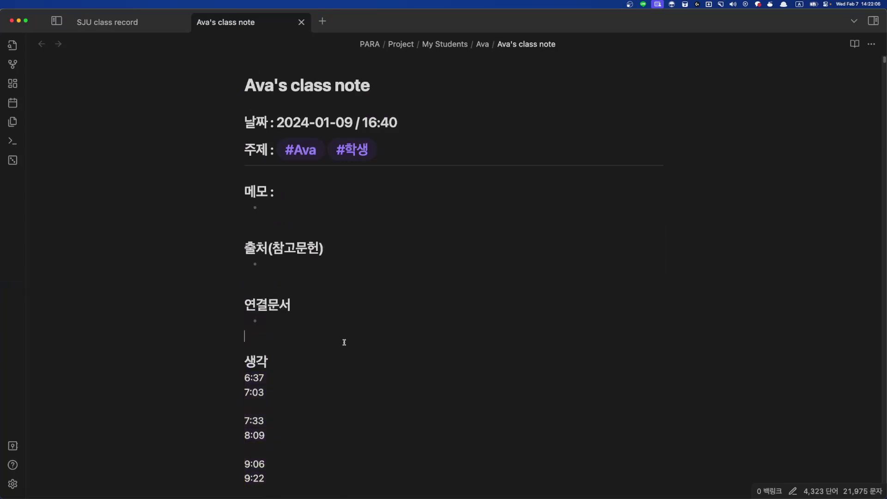
key(Down)
key(Down)
key(Return)
key(Return)
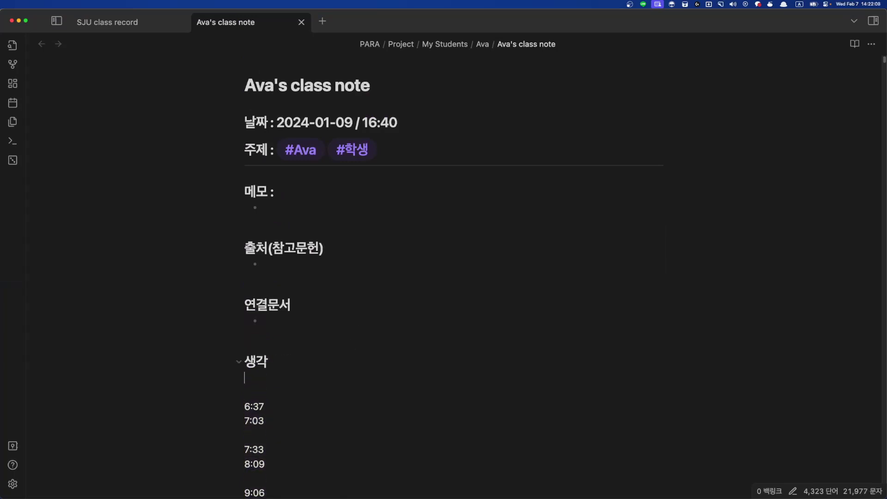
Step: Insert the current date and time stamp under the 생각 heading, with blank lines and a horizontal divider below it
text(@)
key(Return)
key(Return)
key(Return)
text(---)
key(Up)
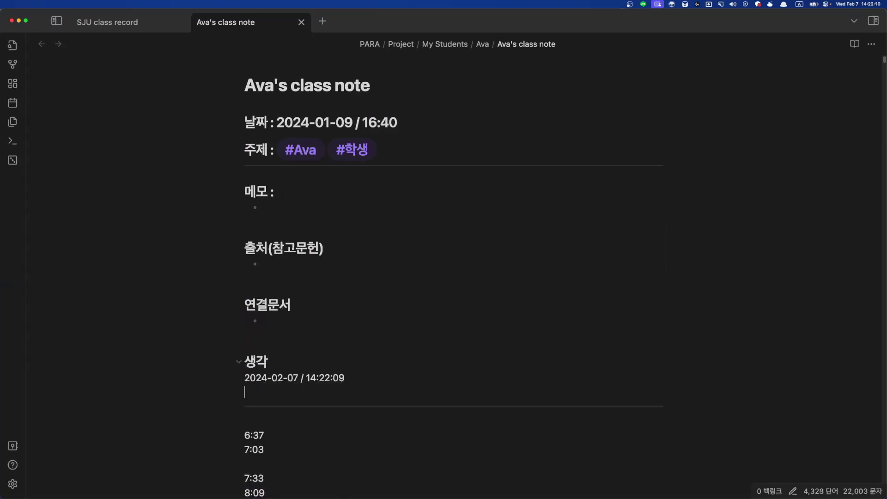
key(Return)
key(Return)
key(Up)
key(BackSpace)
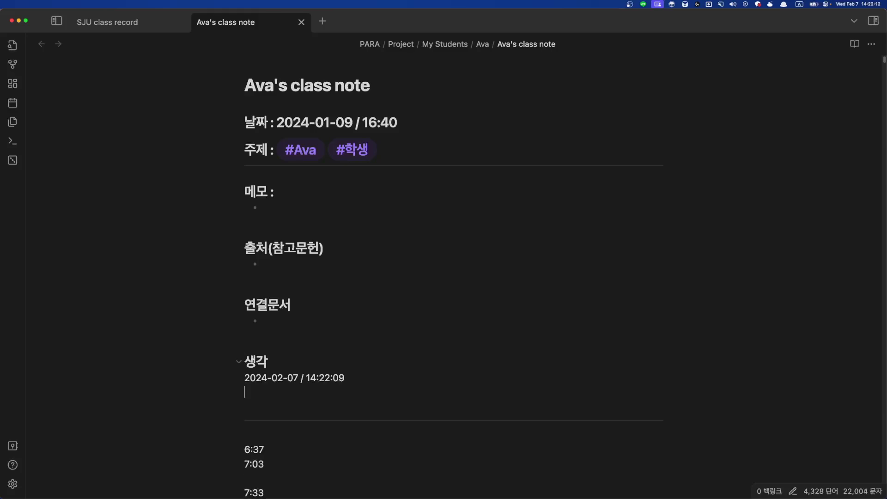
Step: Play the "02 07 영작" video in the browser and record the timestamps 0:00 and 0:11 in the Obsidian class note
key(super+Tab)
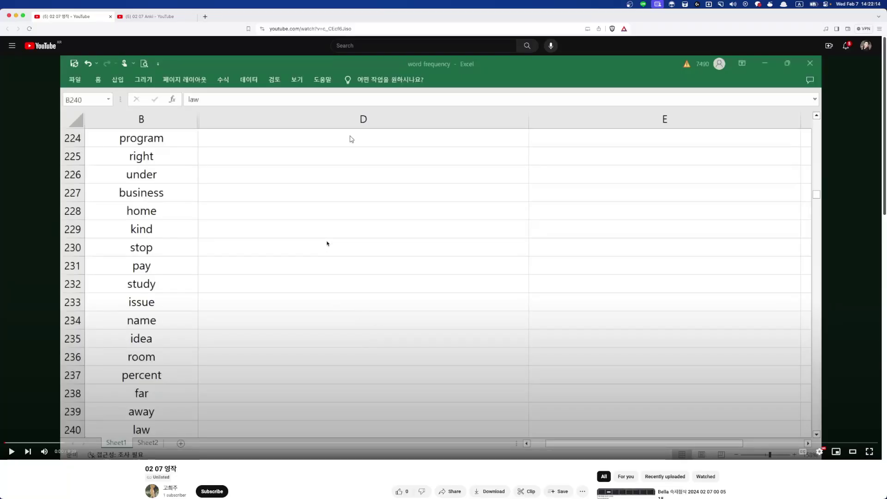
key(super+Tab)
text(0:00)
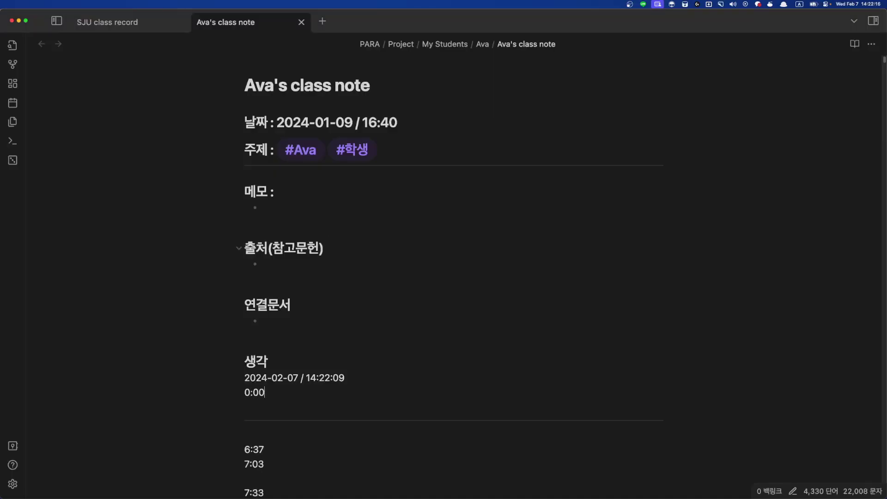
key(super+Tab)
click(434, 231)
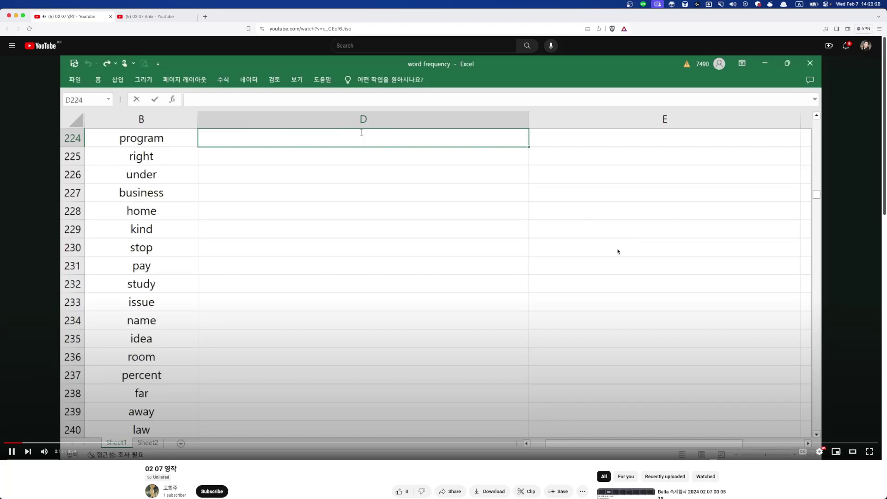
key(super+Tab)
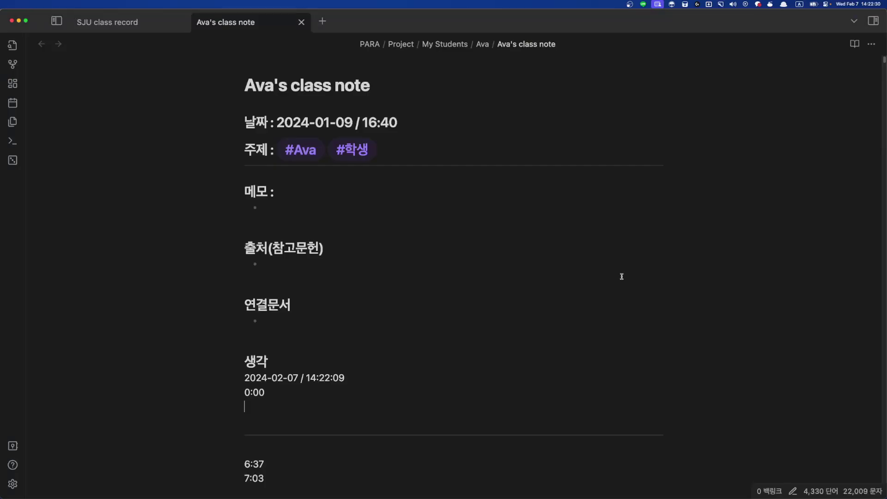
text(0:11)
key(Return)
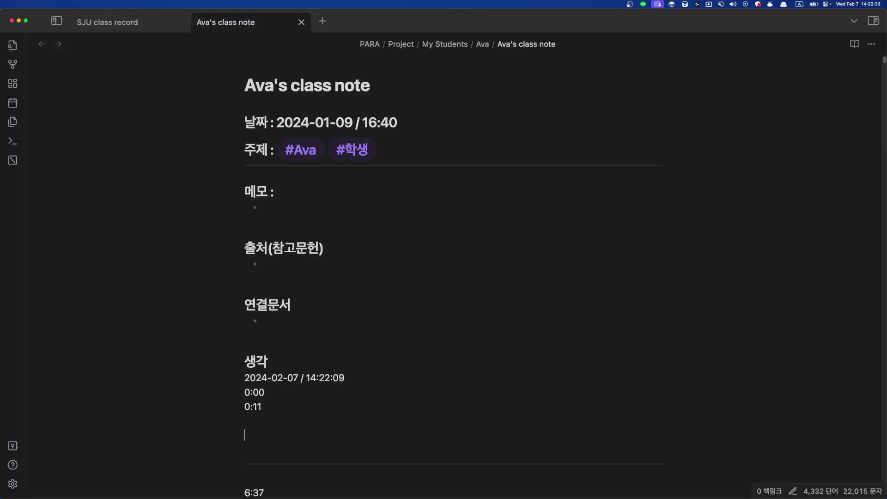
Step: Skip ahead in the YouTube video and add 0:35 to the class note as the start of a new timestamp pair
key(super+Tab)
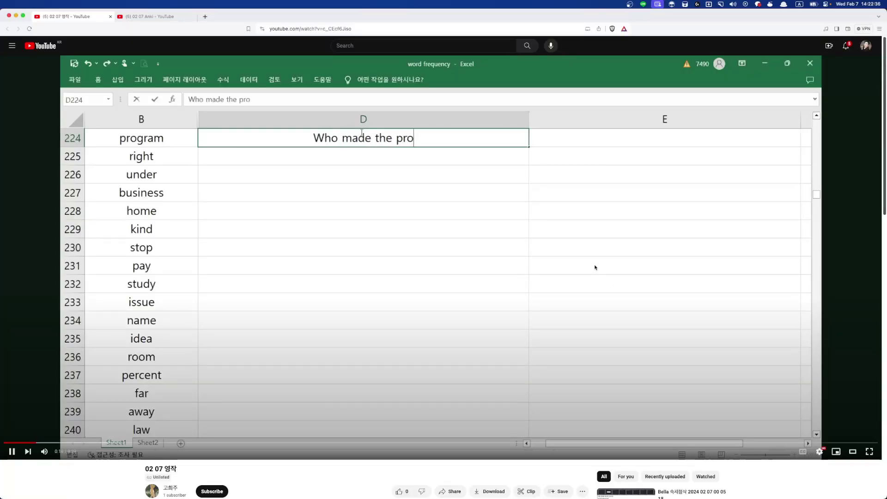
key(Right)
key(Right)
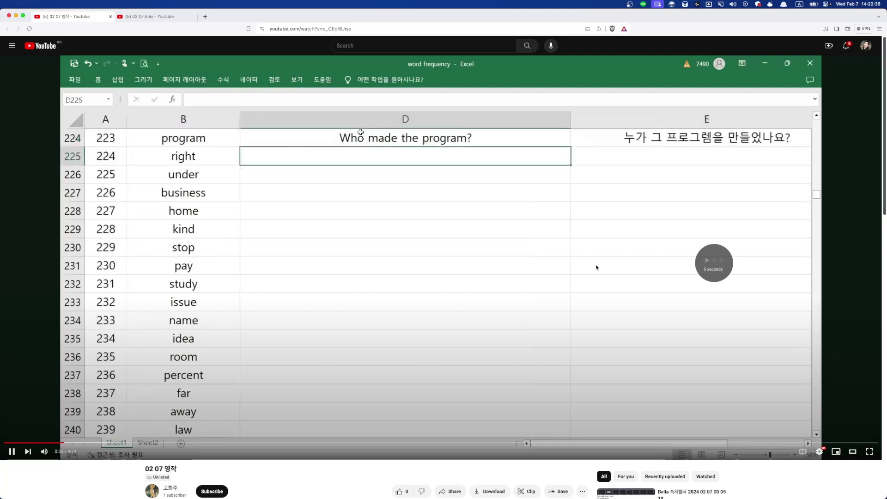
key(Left)
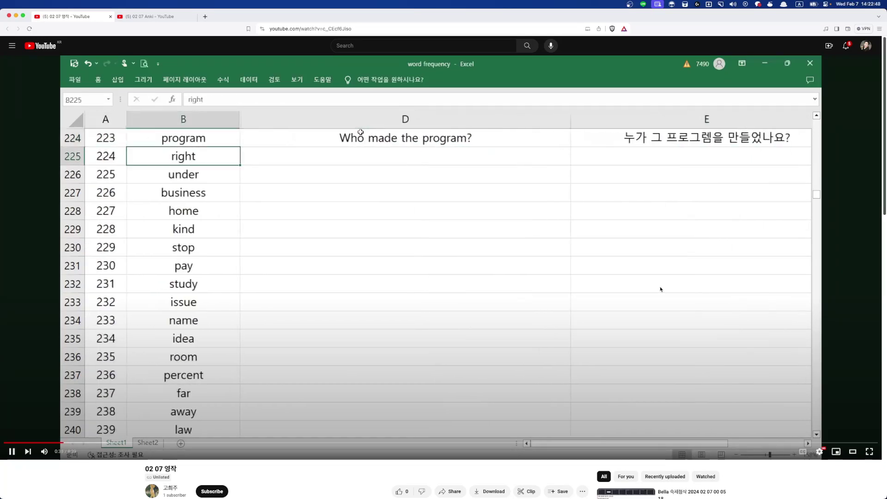
key(super+Tab)
text(0:35)
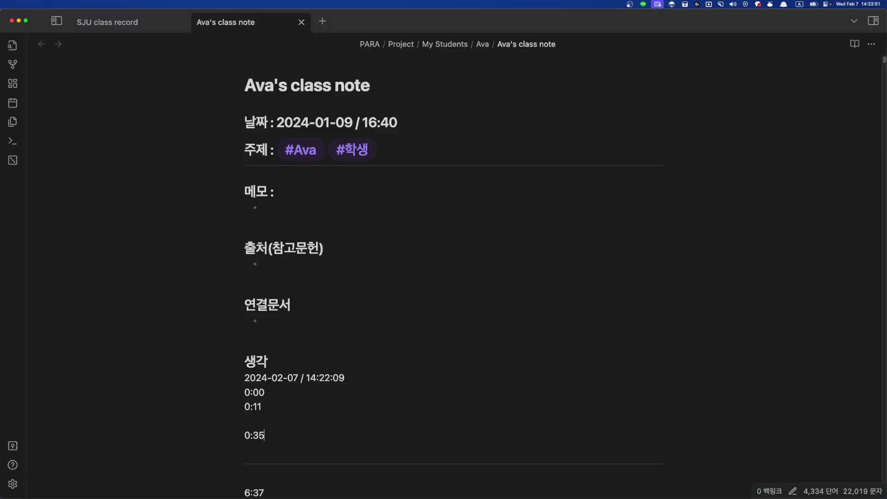
key(Return)
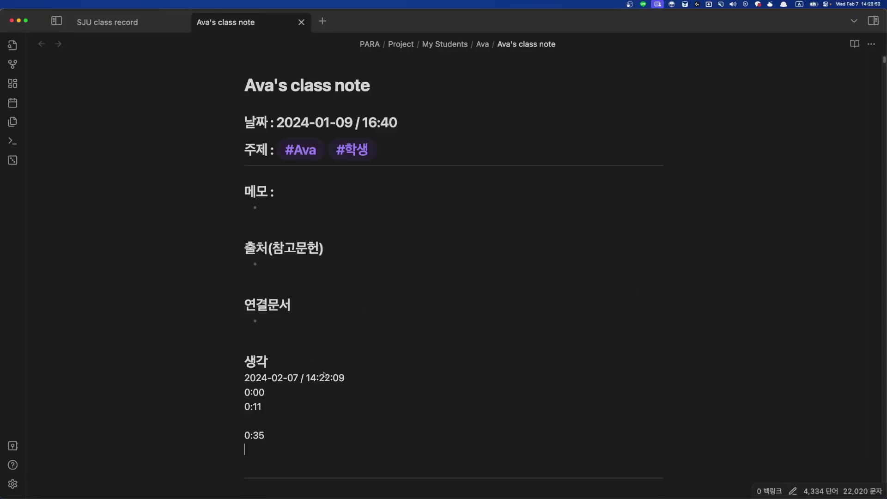
Step: Continue the video and enter 1:02 below 0:35 in the class note, followed by a blank line
key(super+Tab)
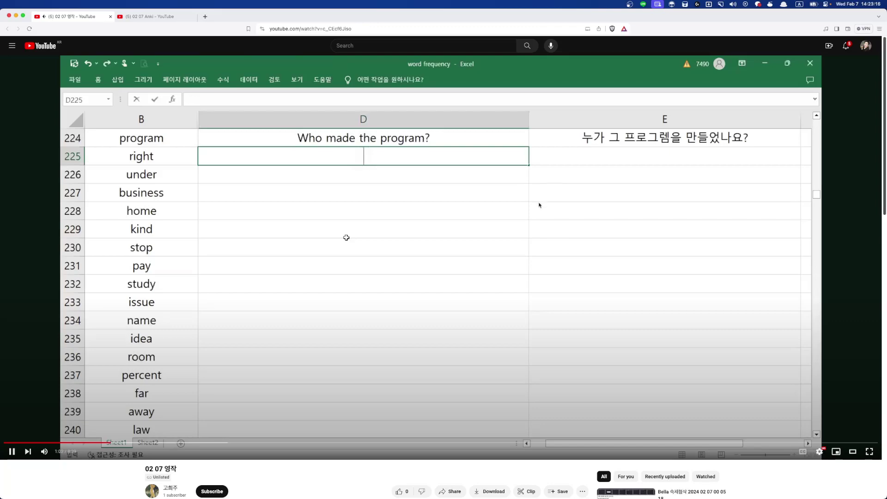
key(super+Tab)
text(1:")
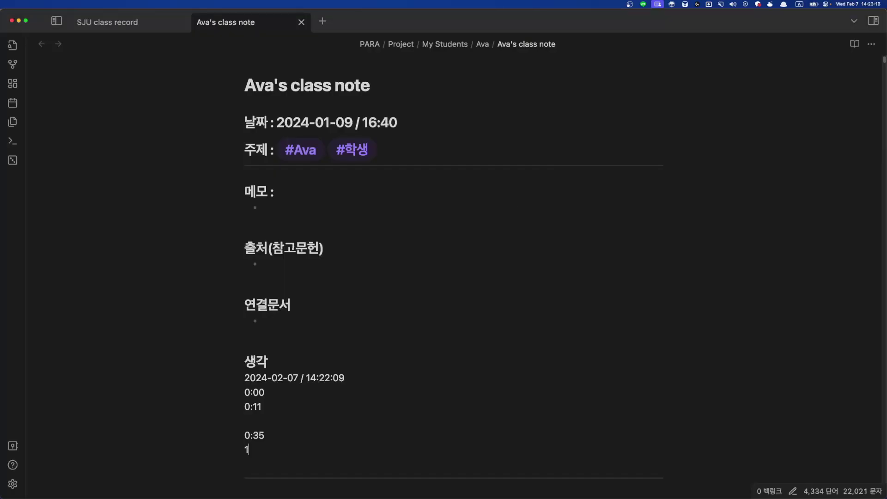
key(BackSpace)
text(02)
key(Return)
key(Return)
text(0)
key(BackSpace)
Step: Keep following the video and record the next timestamp pair, 1:24 and 1:41, in the class note, followed by a blank line
key(super+Tab)
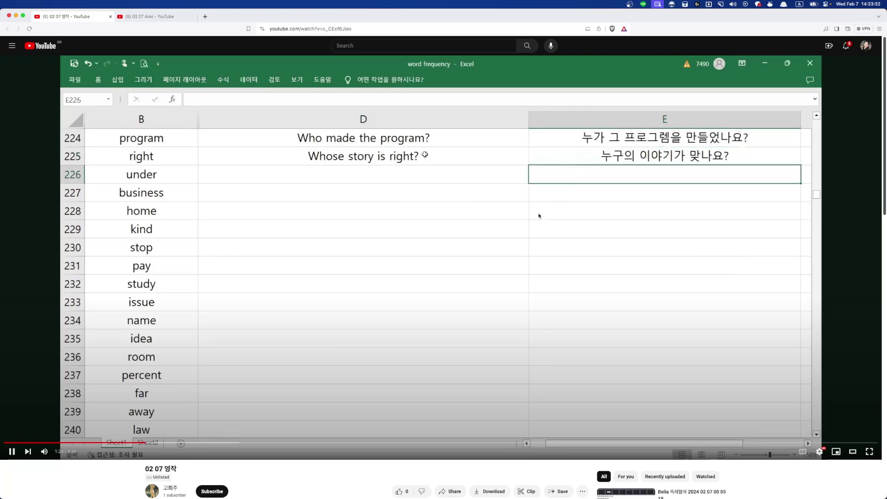
key(super+Tab)
text(1:24)
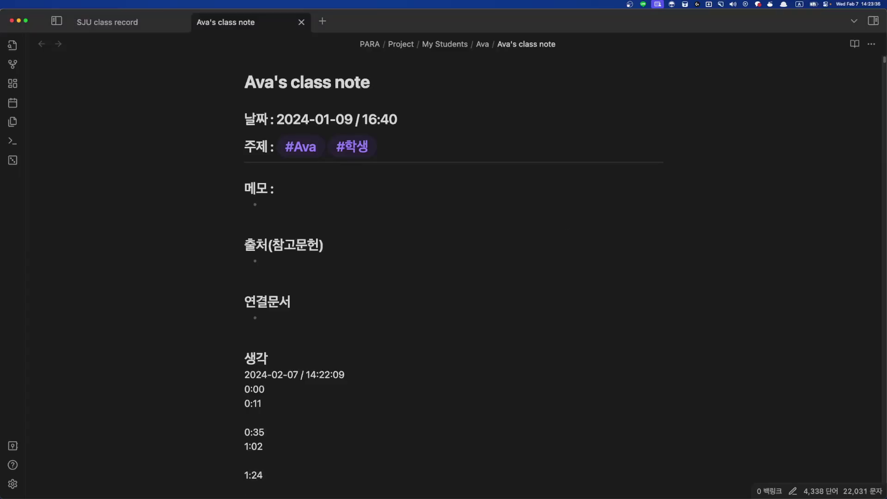
key(super+Tab)
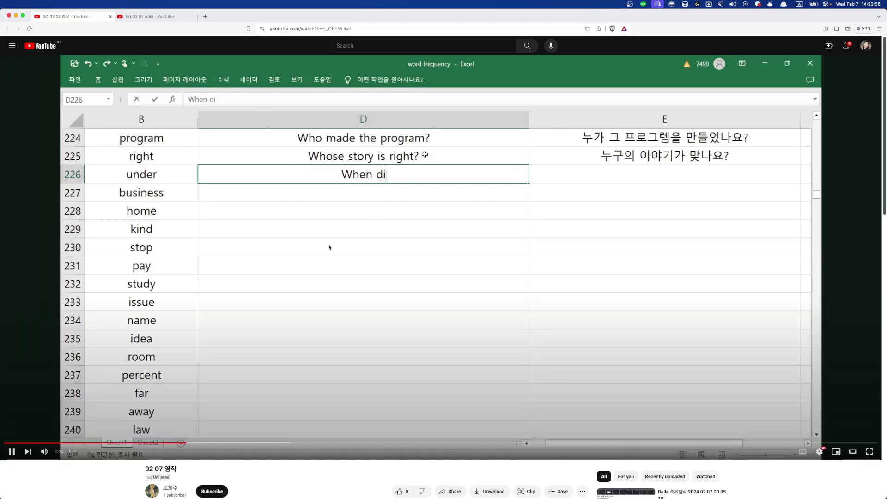
key(Left)
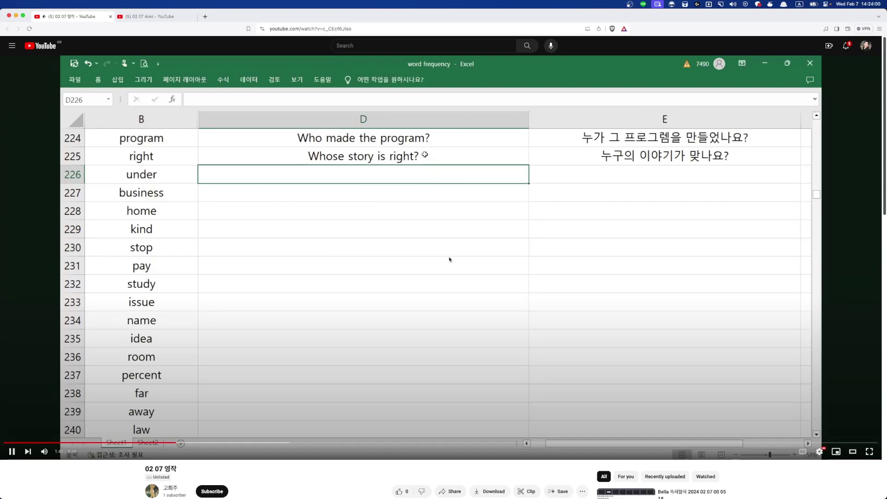
key(super+Tab)
text(1:41)
key(Return)
key(Return)
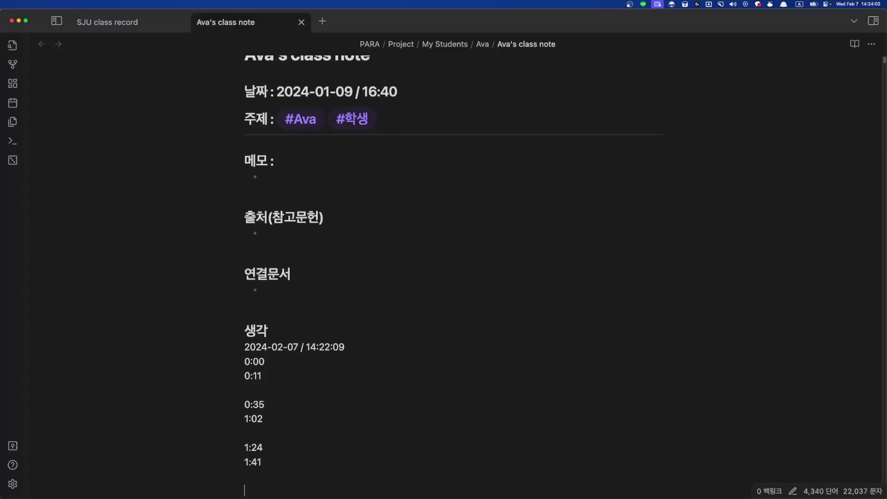
Step: Skip ahead in the video and add 2:13 to the class note as the start of another timestamp pair
key(super+Tab)
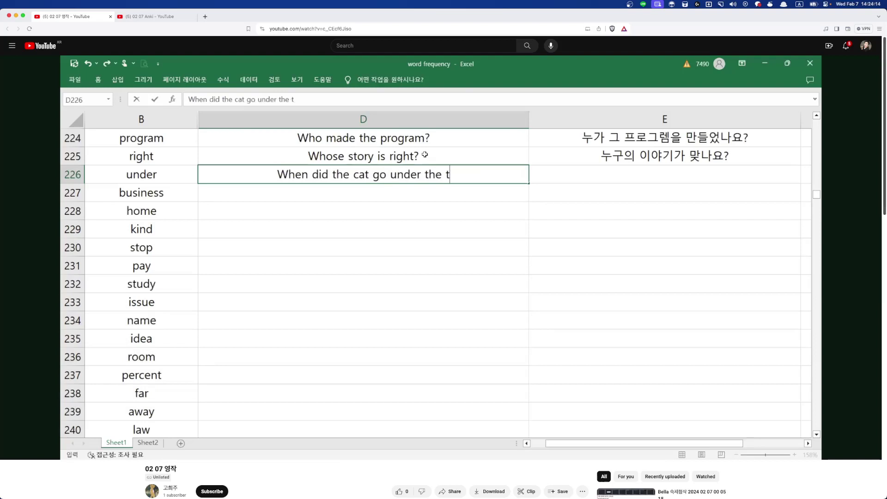
key(Right)
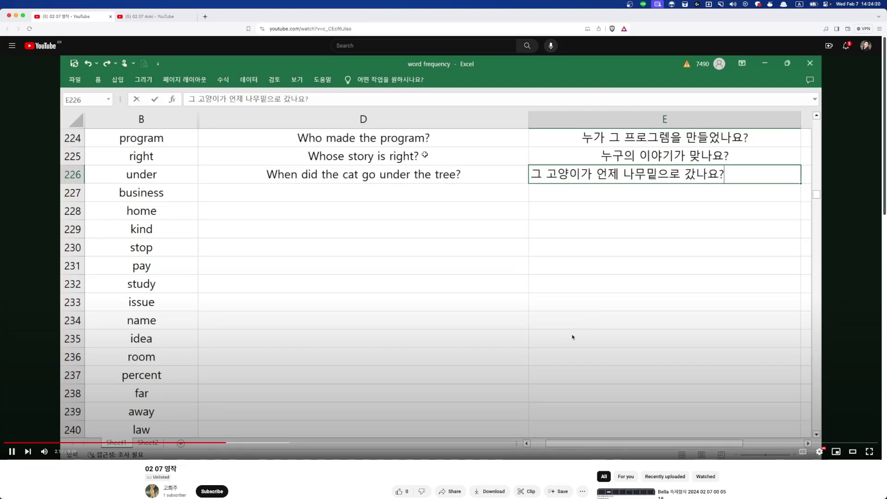
key(super+Tab)
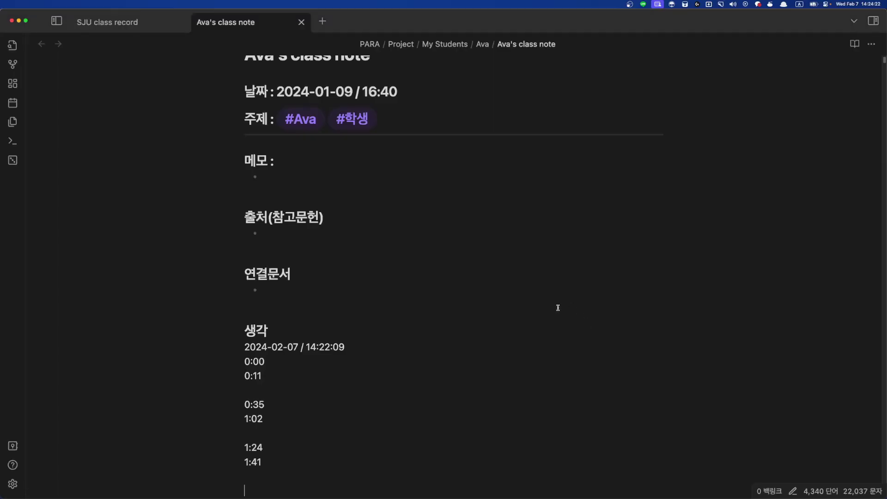
text(2:13)
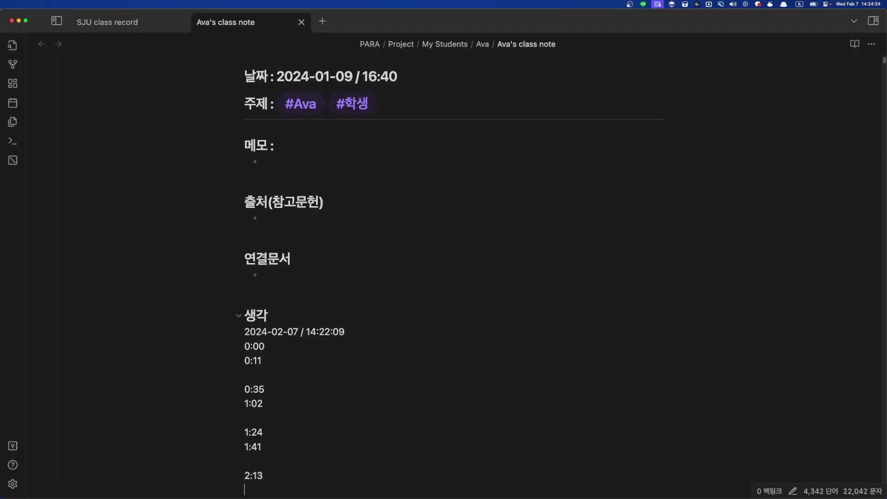
Step: Continue the writing video and enter 2:44 below 2:13 in the class note, followed by a blank line
key(super+Tab)
key(Right)
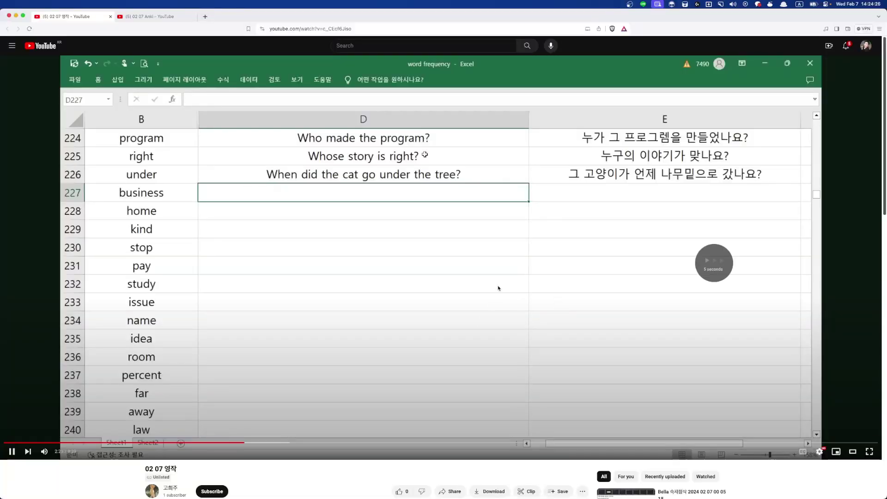
key(Right)
key(Right)
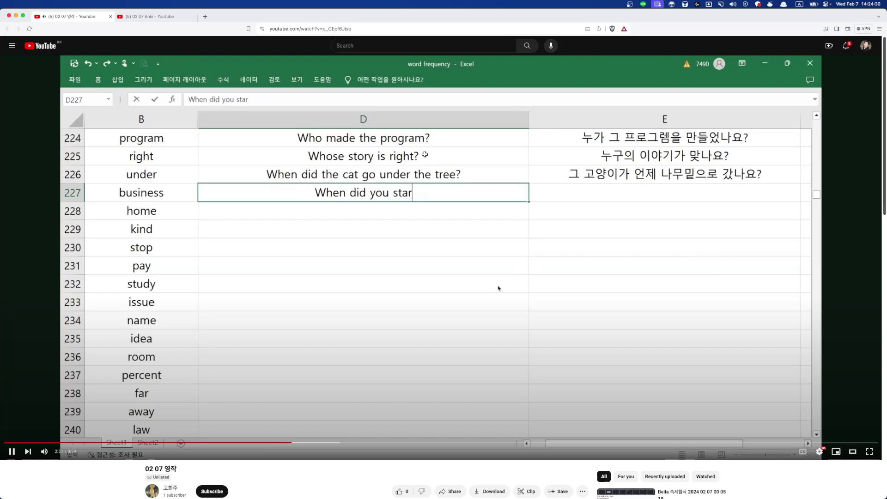
key(Left)
key(Left)
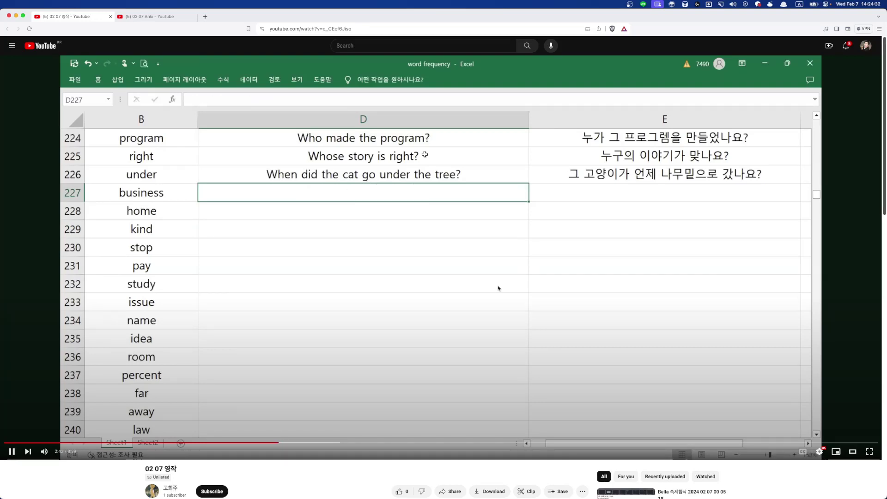
key(Left)
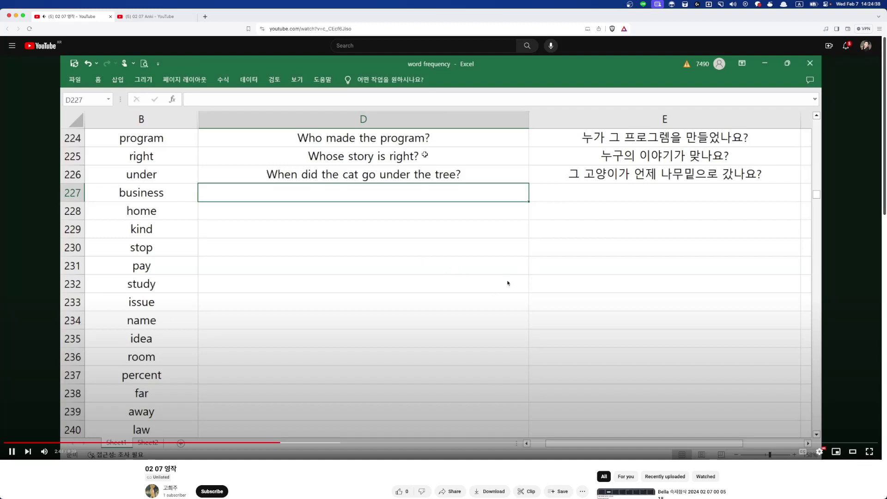
key(super+Tab)
text(2:44)
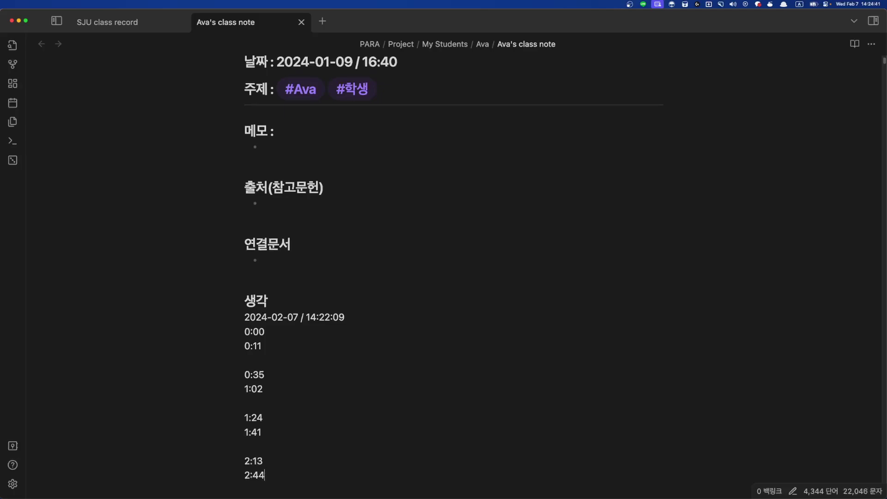
key(Return)
Step: Skip ahead in the video and add 3:11 to the class note as the start of a new timestamp pair
key(super+Tab)
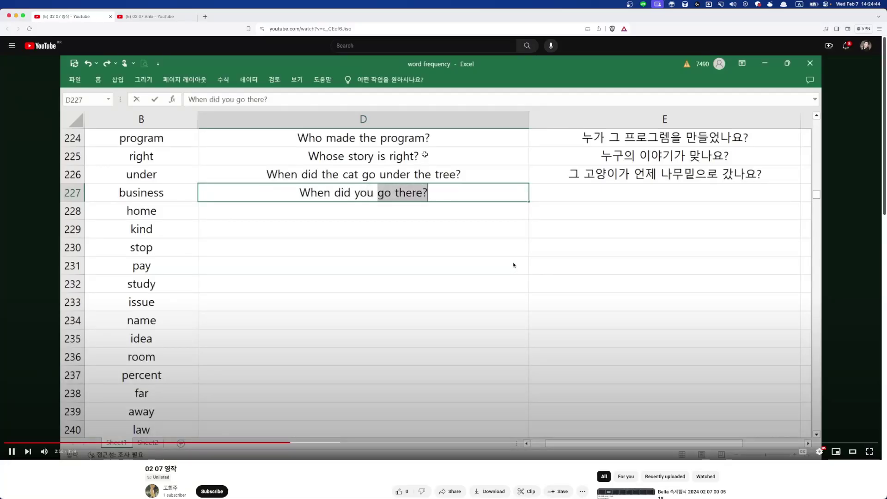
key(Right)
key(Right)
key(Right)
key(Right)
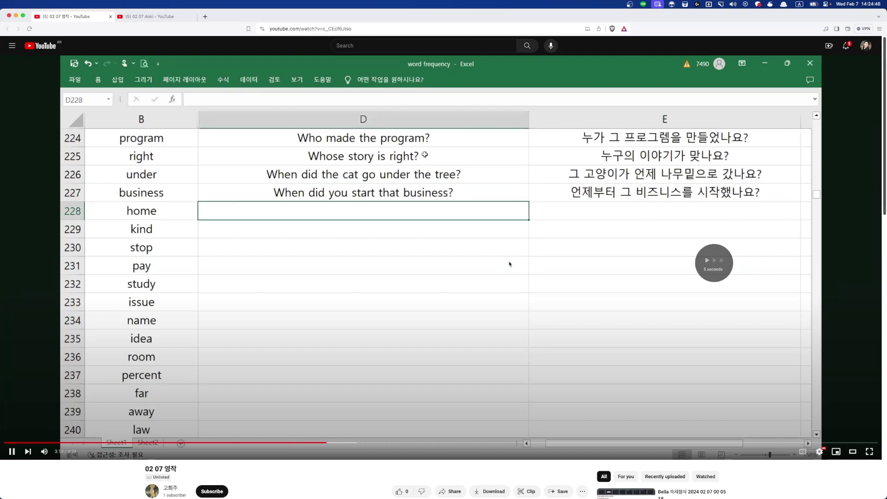
key(Left)
key(Left)
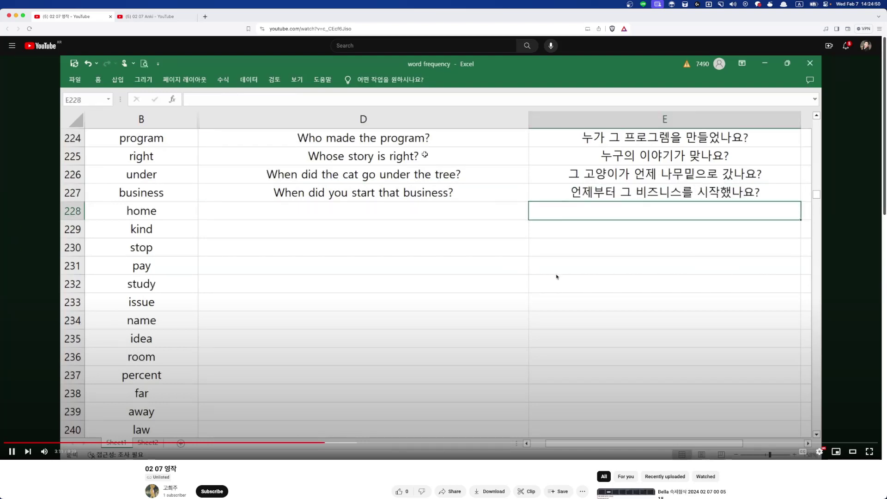
key(super+Tab)
text(3)
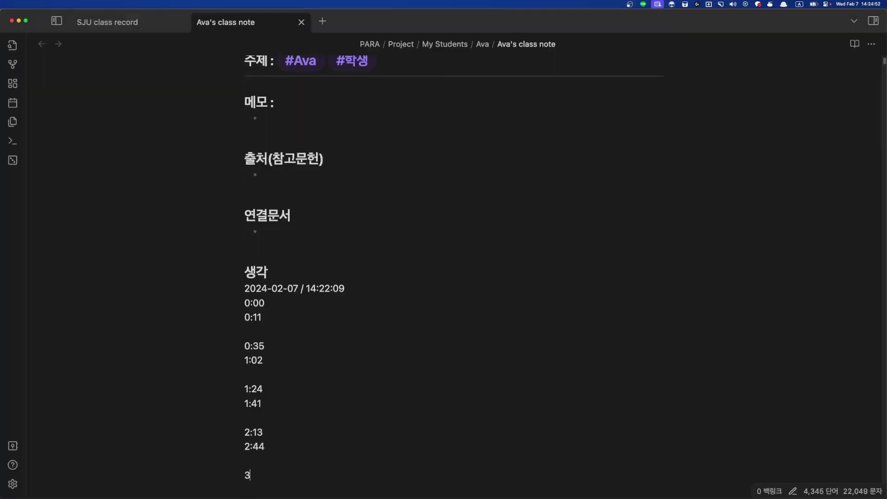
text(:11)
Step: Keep following the video and enter 3:42 below 3:11 in the class note, followed by a blank line
mouse_move(583, 294)
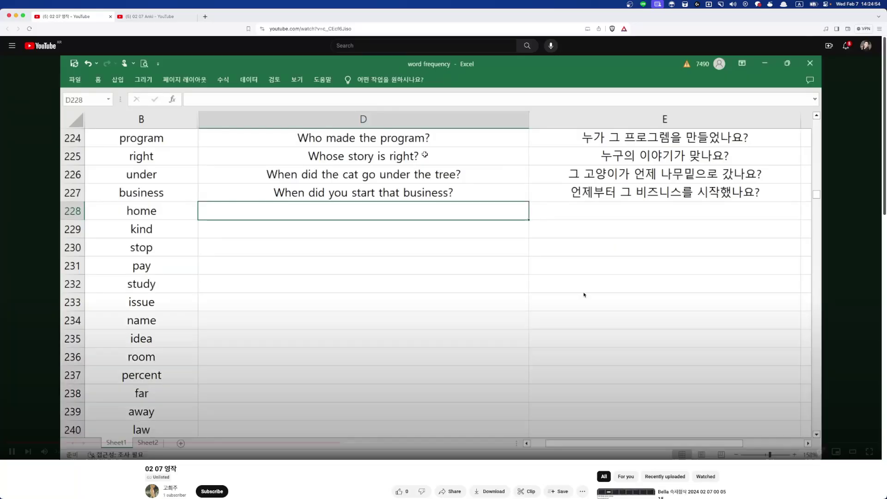
key(Right)
key(Right)
key(Right)
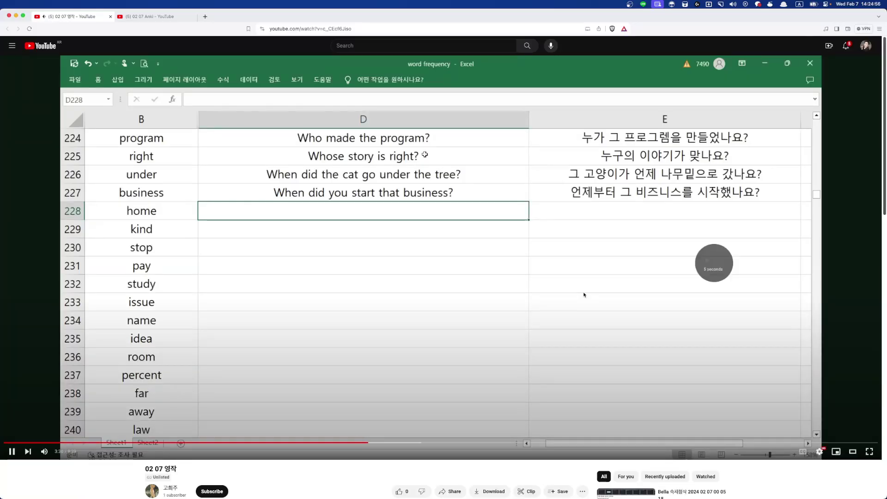
key(Left)
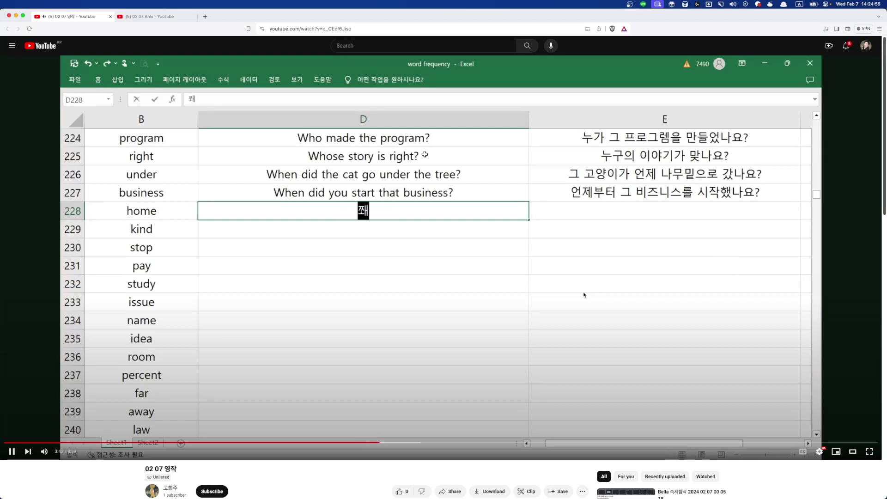
key(Left)
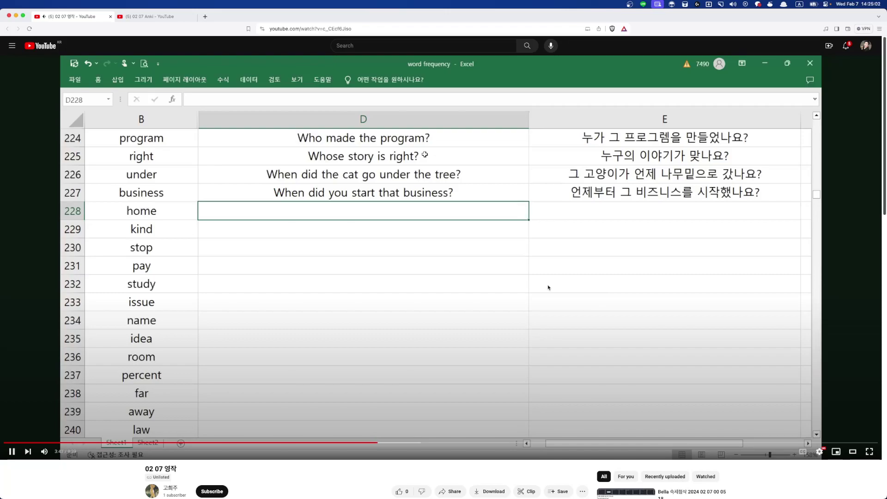
key(super+Tab)
text(42)
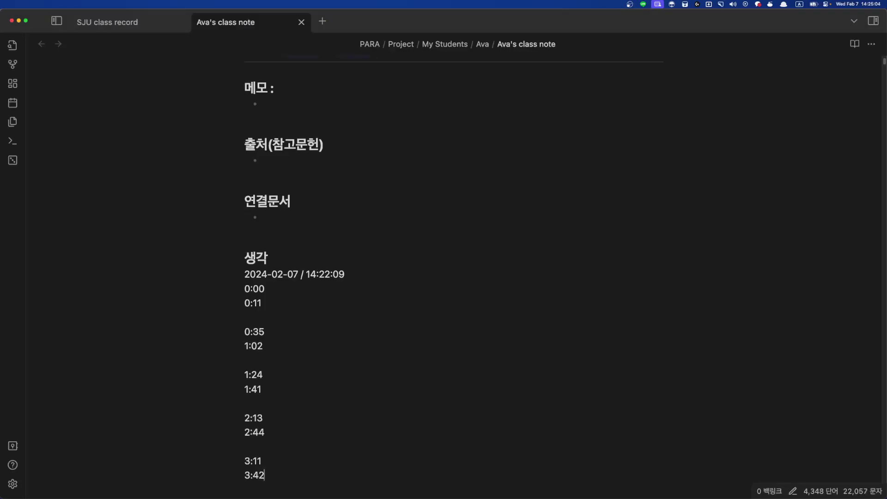
key(Return)
text(s)
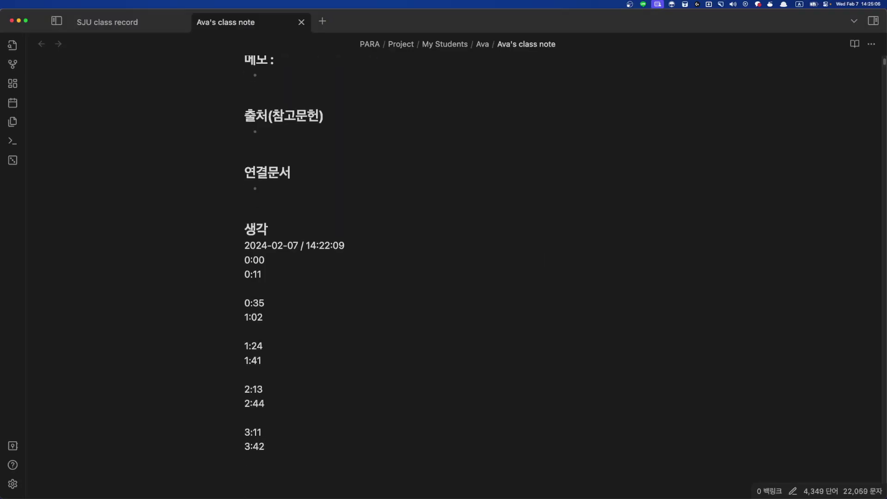
Step: Return to the writing video, skip ahead and pause it at the student's sentence for the word "home"
key(super+Tab)
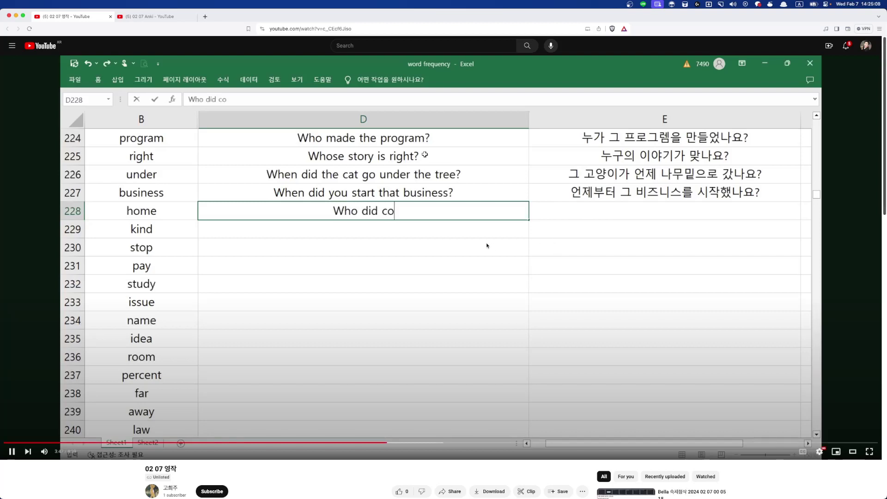
key(Right)
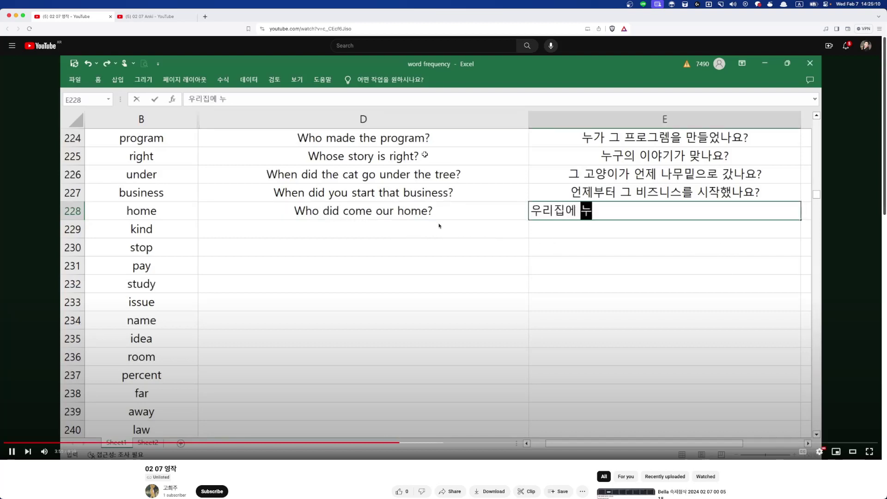
key(space)
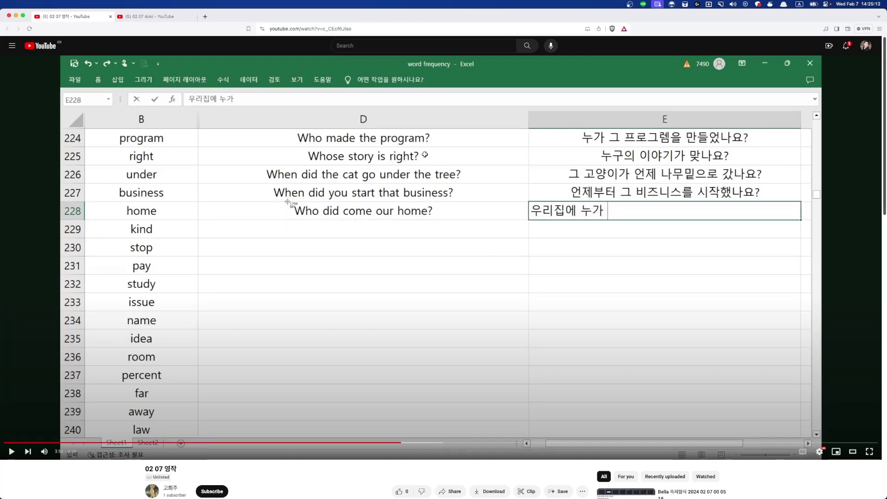
Step: Switch to Anki, start a new note in an enlarged add window and set its note type to Basic
key(super+space)
text(an)
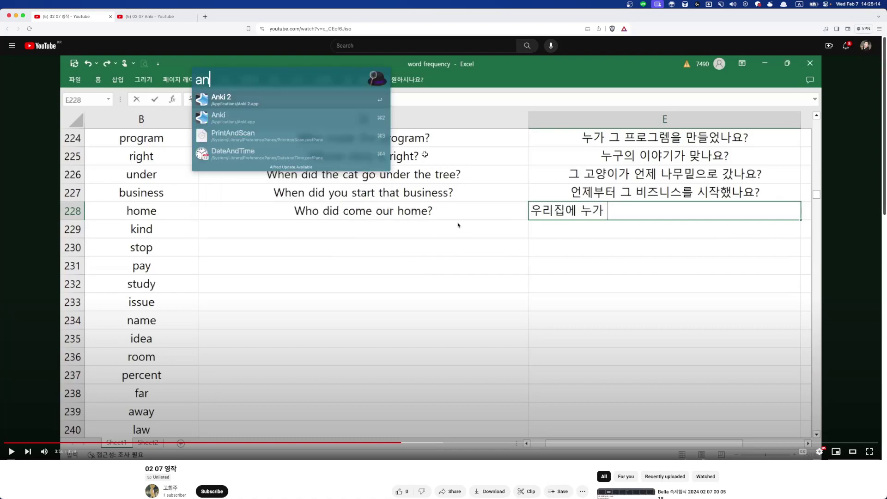
key(Return)
key(a)
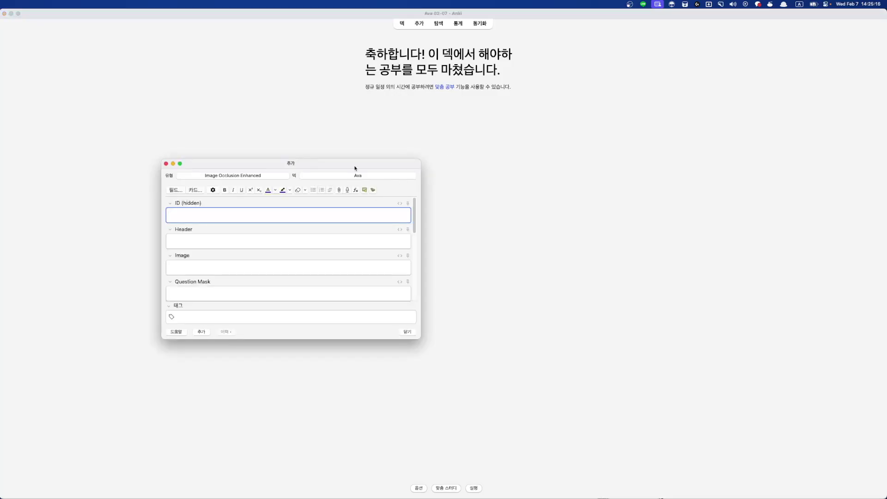
double_click(355, 167)
drag(89, 268, 1, 267)
click(194, 27)
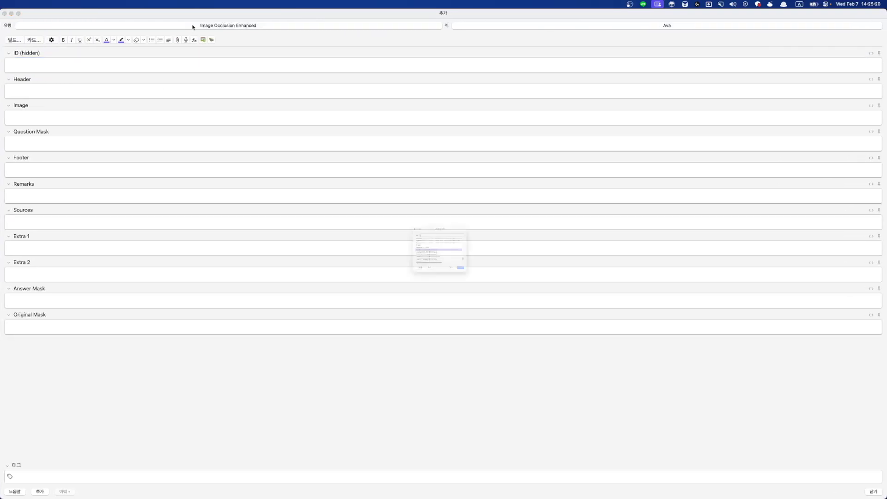
double_click(419, 223)
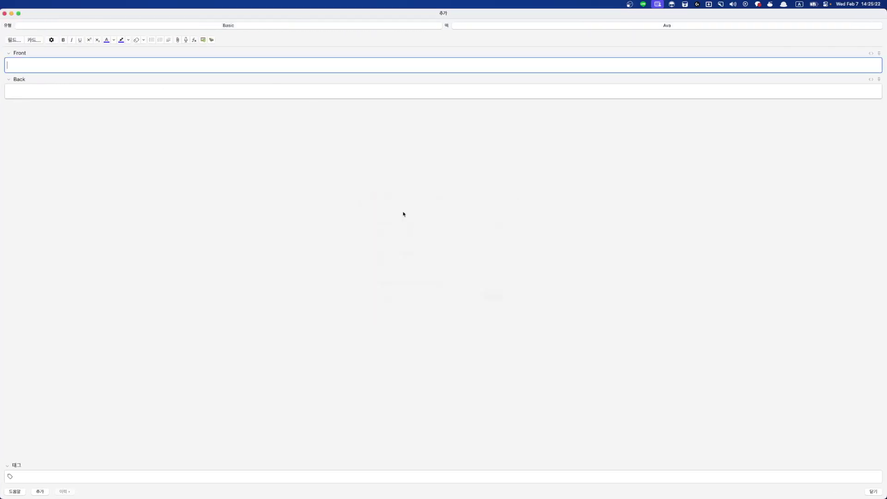
Step: Fill the Front field with "다음 문장을 바르게 고치시오" above the sentence "Who did come our home?"
key(super+equal)
key(super+equal)
key(super+equal)
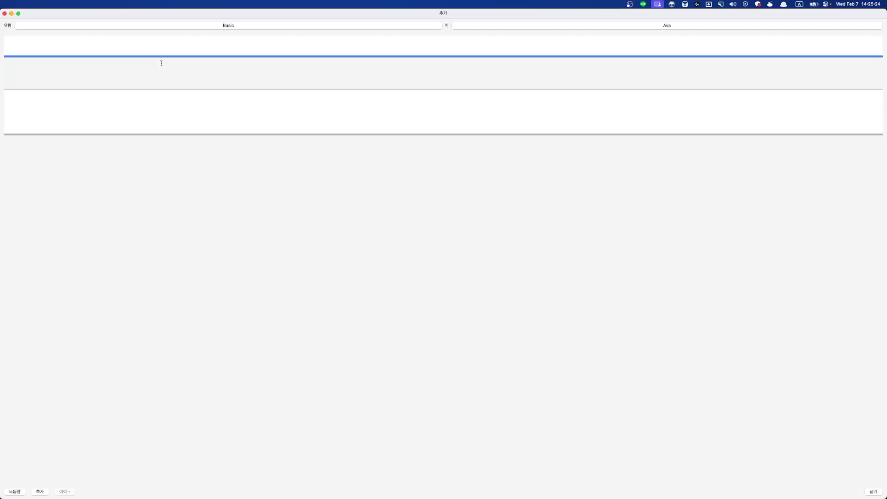
text(Who did come our home?)
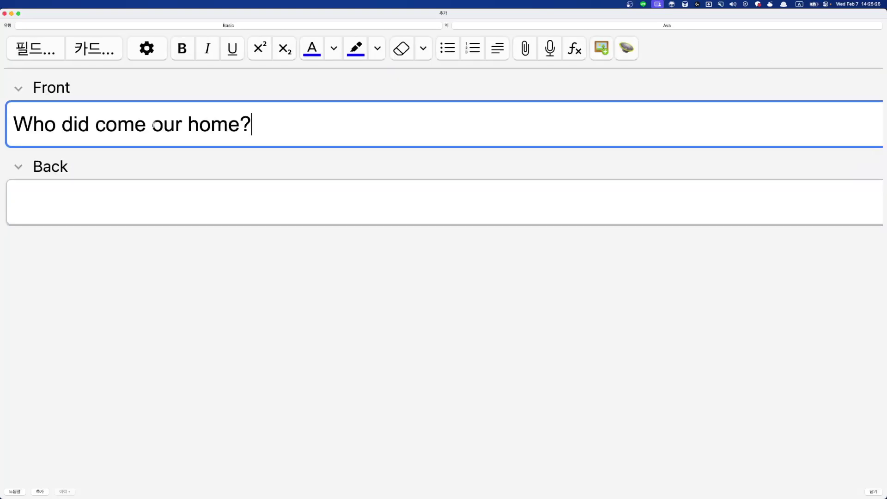
key(super+Left)
key(Return)
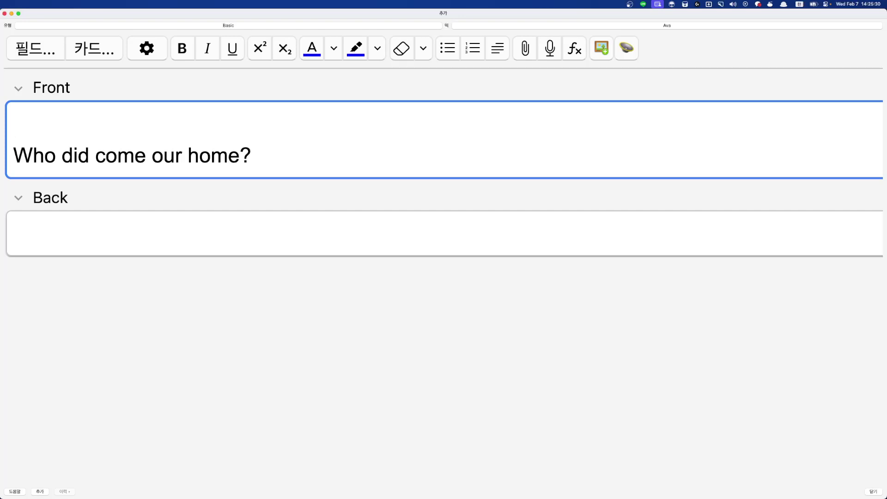
text(다음 문장을 발)
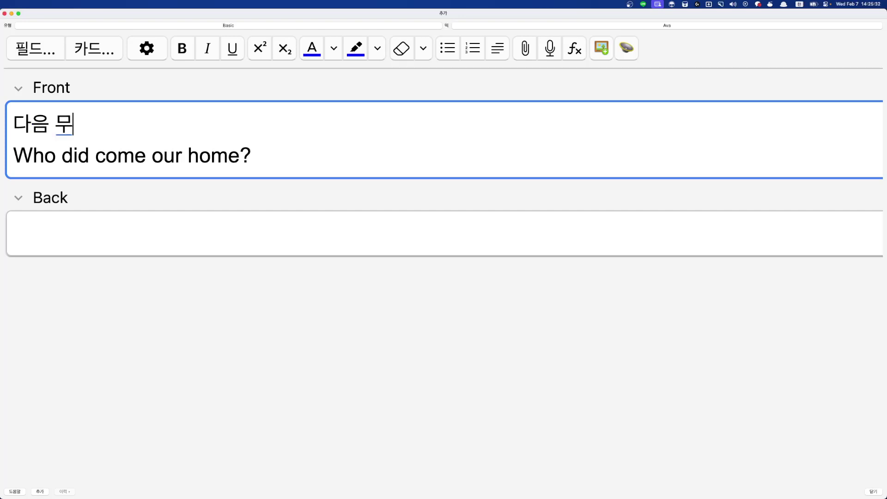
text(르게 고치시오)
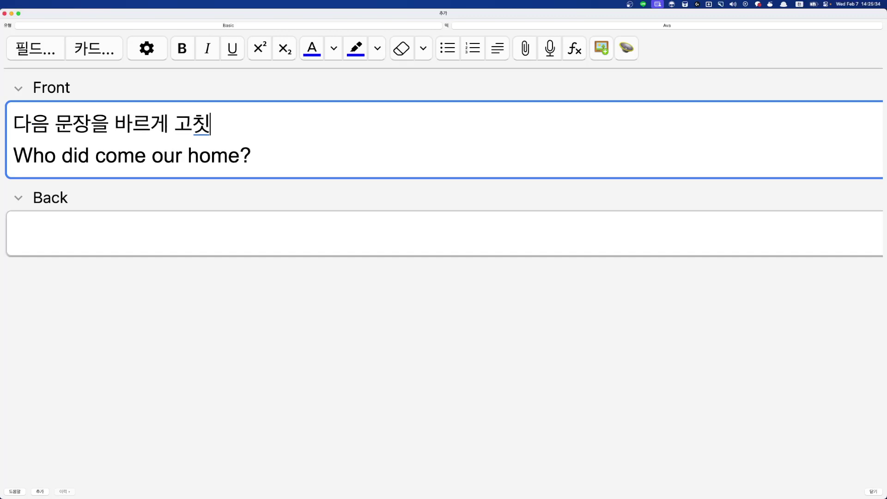
Step: Put "Who did come our home?" in the Back field and remove the word "did" from it
key(super+Tab)
key(super+Tab)
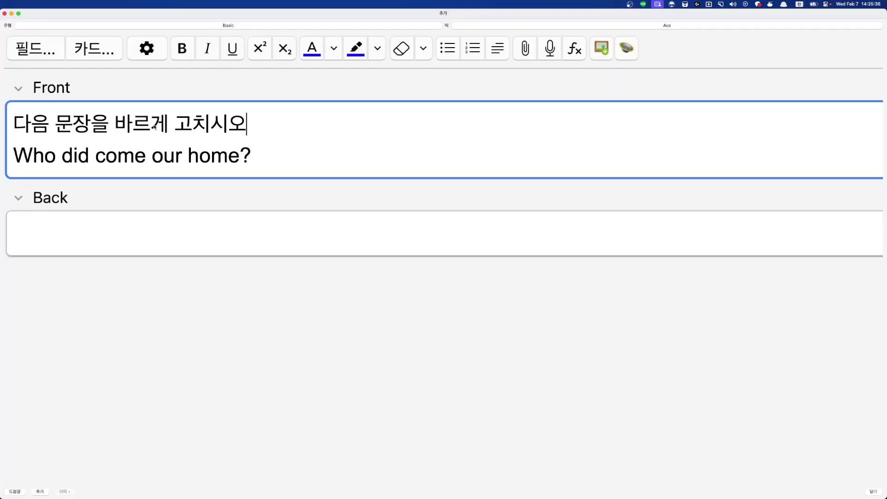
key(Tab)
text(Who did come our home?)
key(super+Left)
key(Right)
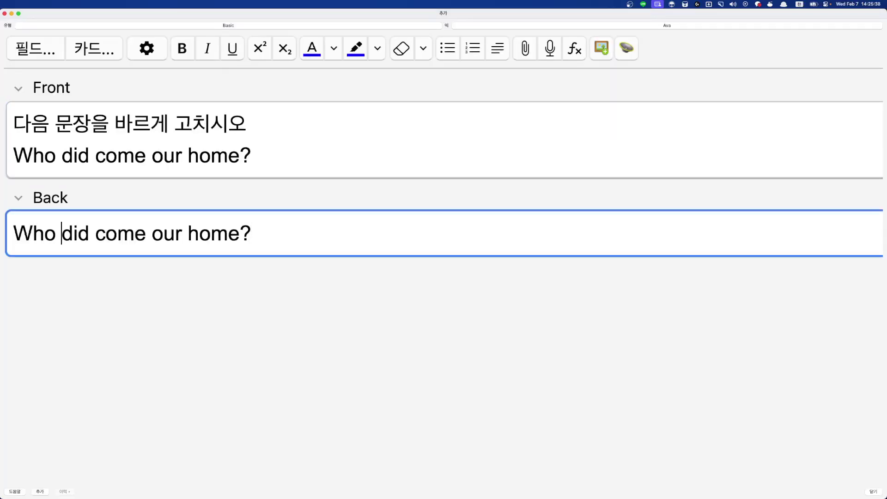
key(Delete)
key(Delete)
key(Delete)
key(Delete)
Step: Insert "to" before "our" in the Back sentence
key(Right)
key(Right)
key(Right)
key(Right)
key(Right)
key(Right)
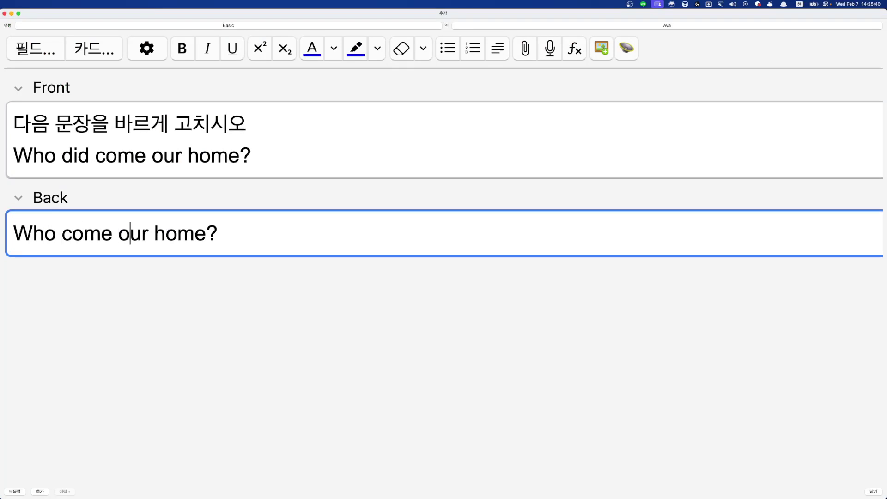
key(Left)
key(Caps_Lock)
text(to)
Step: Delete the word "home" from the Back sentence and retype it as "home"
key(Right)
key(Right)
key(Right)
key(Right)
key(Right)
key(Right)
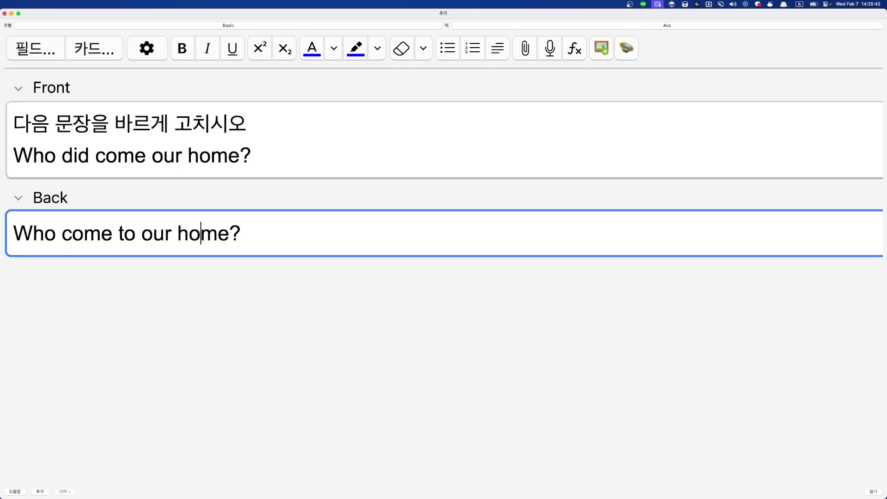
key(Left)
key(Left)
key(Left)
key(Right)
key(Right)
key(Left)
key(Delete)
key(Delete)
key(Delete)
key(Delete)
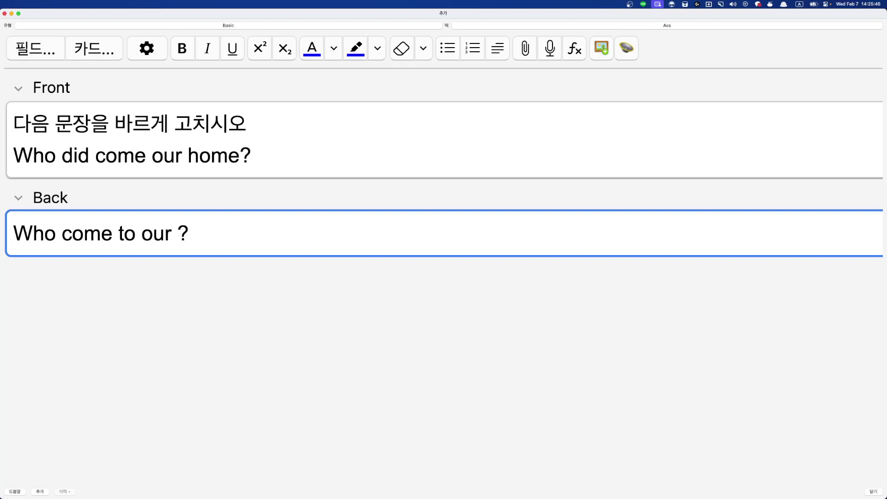
text(home)
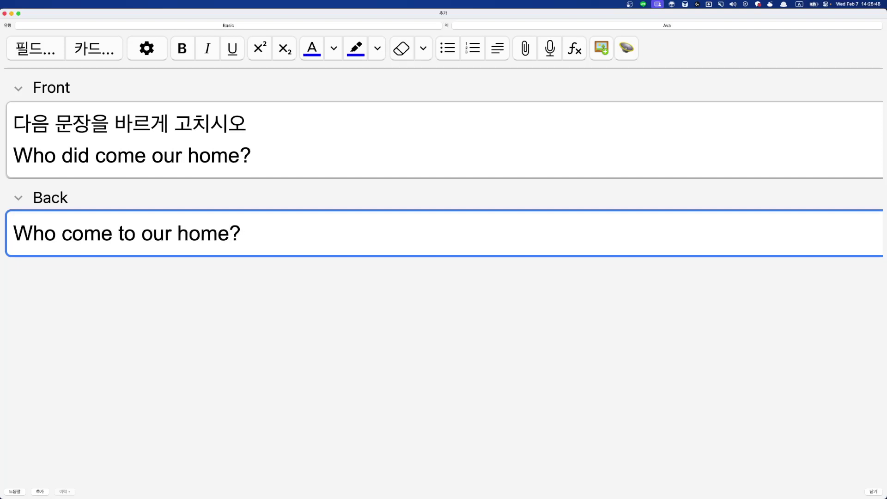
Step: Add text-to-speech audio to the Back field and correct "come" to "came" in its sentence
key(super+t)
key(Return)
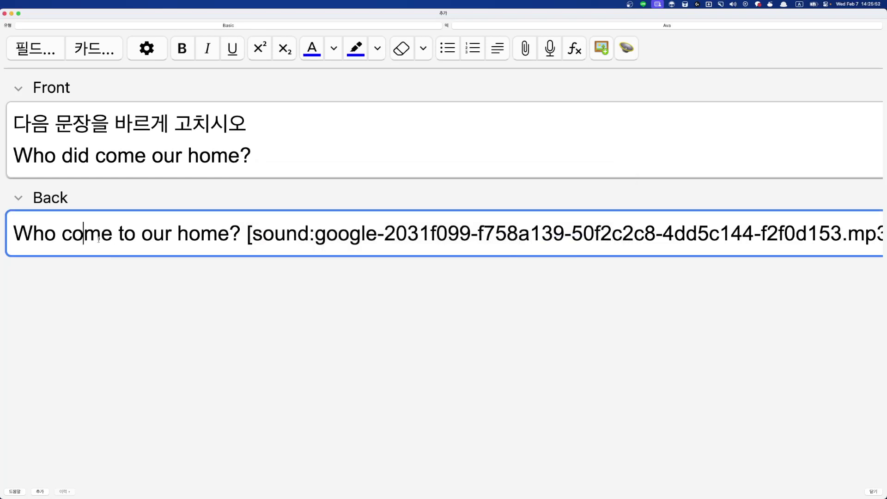
key(BackSpace)
text(a)
Step: Replace the Back field's old sound tag with new text-to-speech audio generated from "Who came to our home?"
key(Right)
key(Right)
key(Right)
key(Right)
key(Right)
key(Right)
key(Right)
key(Right)
key(Right)
key(Right)
key(Right)
key(Right)
key(Right)
key(Right)
key(Right)
key(Right)
key(Left)
key(shift+Right)
key(shift+Right)
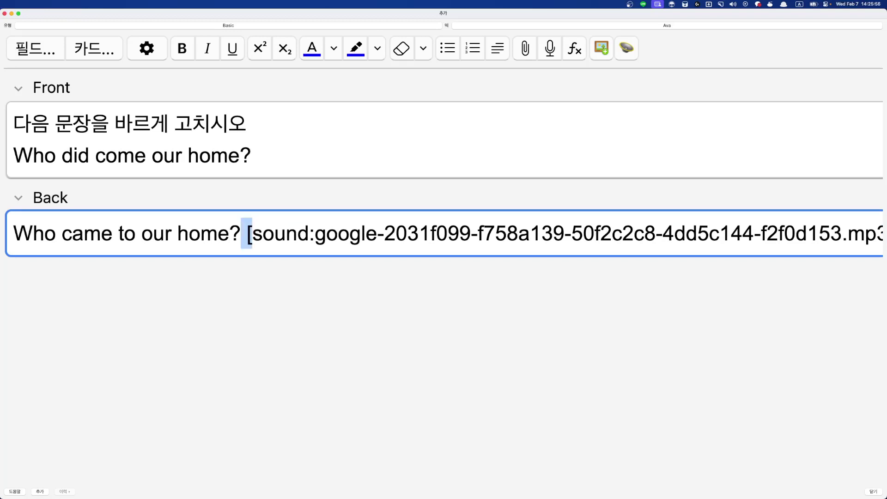
key(super+shift+Right)
key(BackSpace)
key(super+t)
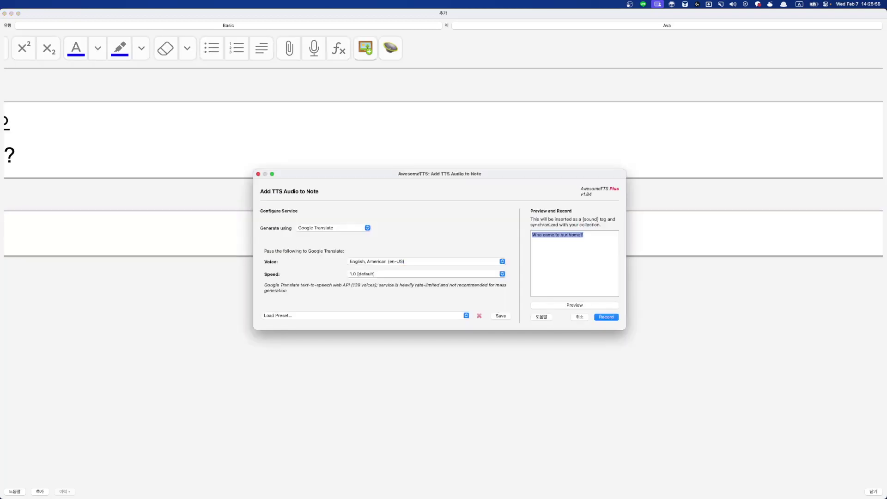
key(Return)
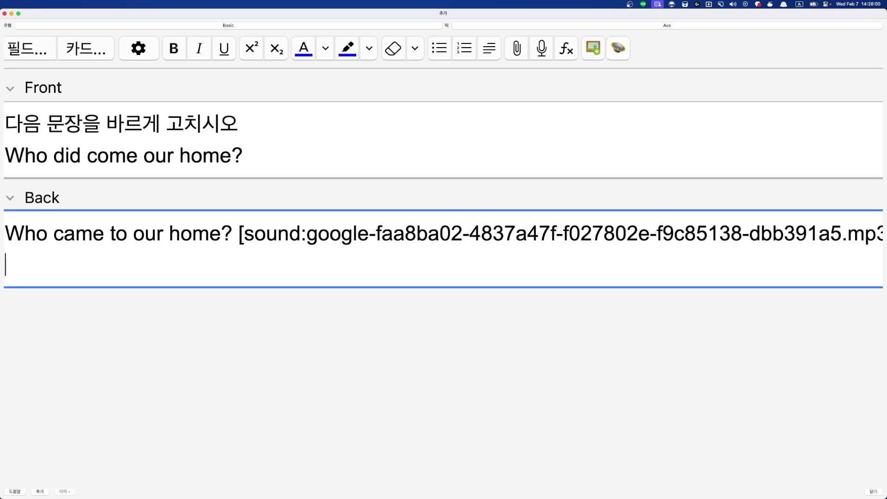
Step: Write the explanation "1. who 와 what 은 주어를 바로 물을 수 있다" on a new line under the Back sentence
text(1. s)
key(BackSpace)
key(ctrl+space)
key(ctrl+space)
text(who)
key(ctrl+space)
text(와)
key(ctrl+space)
text(waht)
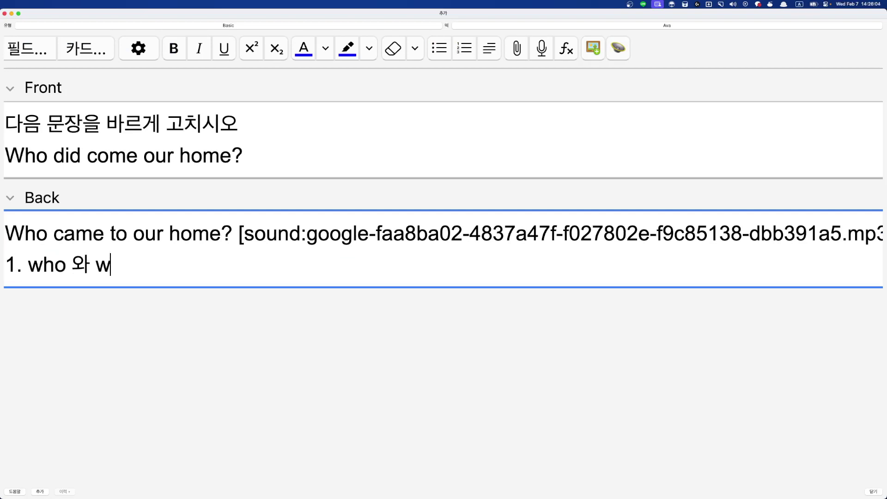
key(ctrl+space)
key(BackSpace)
key(BackSpace)
key(BackSpace)
text(hat)
key(ctrl+space)
text(ㅇ은 주어를 발)
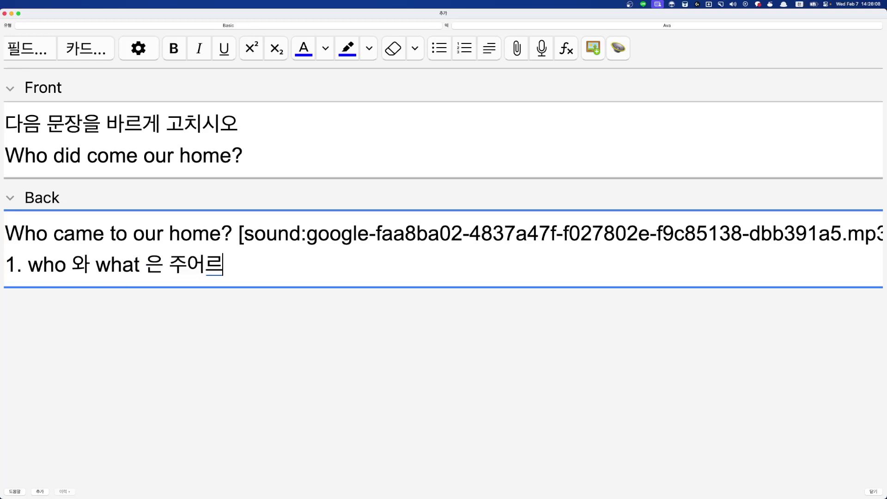
text(로 물을 수 있다)
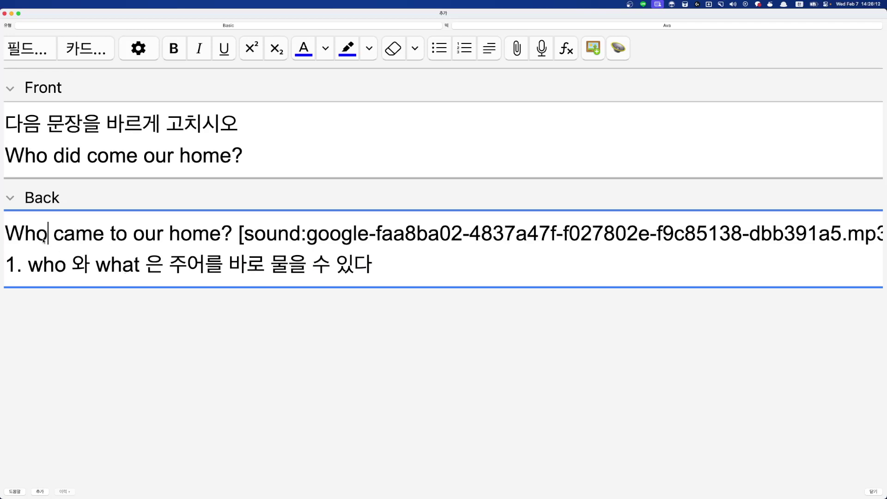
Step: Copy "Who came to our home?" from the Back field and add the note to the deck
click(68, 234)
click(418, 267)
drag(233, 237, 5, 234)
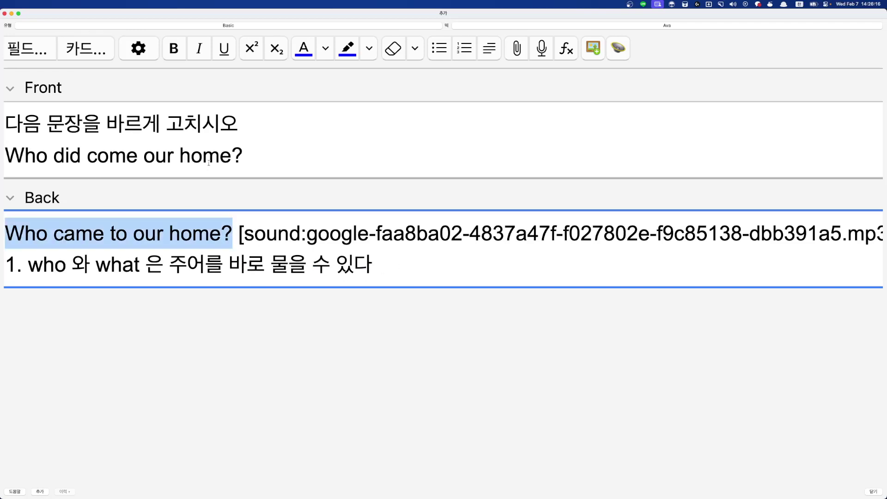
click(256, 149)
drag(256, 149, 226, 77)
key(super+Return)
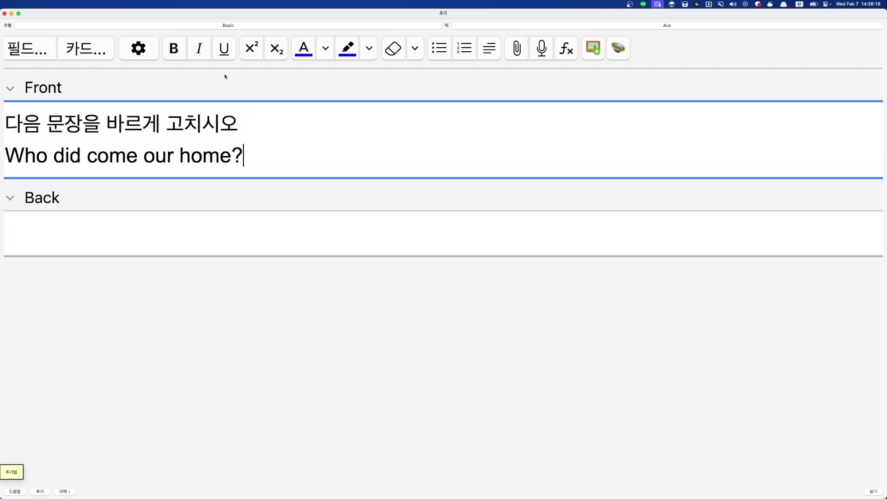
Step: Paste "Who came to our home?" as plain text into the empty Back field
key(Tab)
key(super+shift+v)
key(Return)
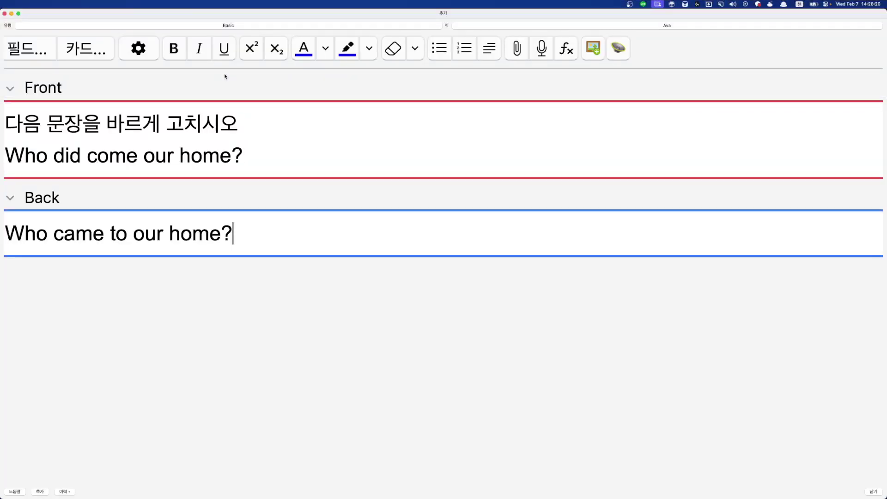
Step: Change the note type to "Basic (type in the answer)" and add the note to the deck
click(236, 25)
scroll(426, 243, up, 5)
scroll(426, 244, up, 5)
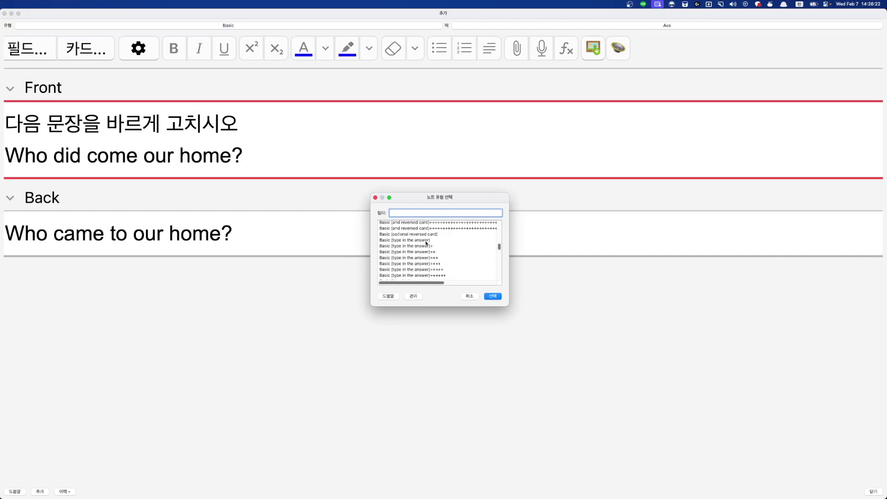
double_click(432, 240)
key(super+Return)
Step: Switch to the student's class note in Obsidian and log the timestamp 4:03 below 3:42
key(super+Tab)
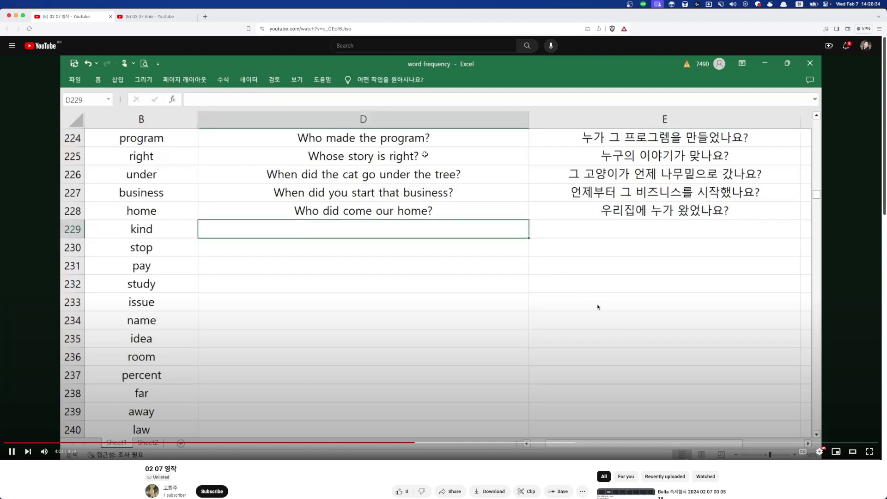
key(super+Tab)
key(super+Tab)
key(super+Tab)
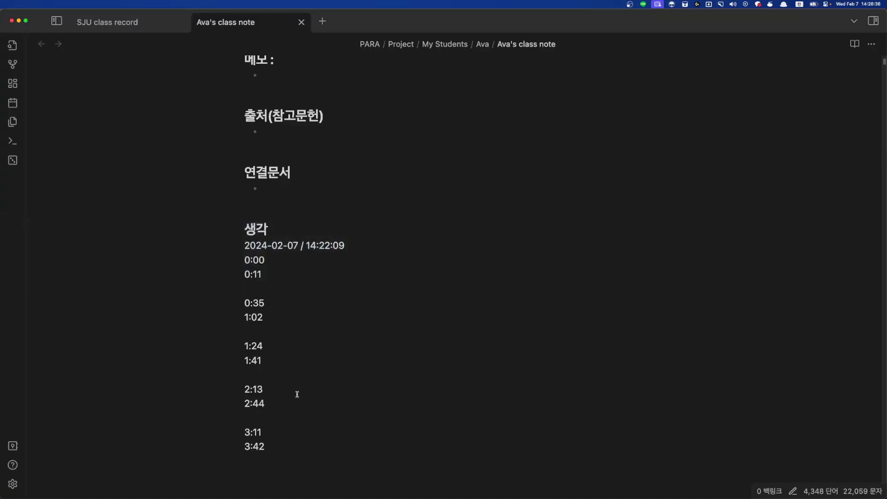
text(3)
key(Return)
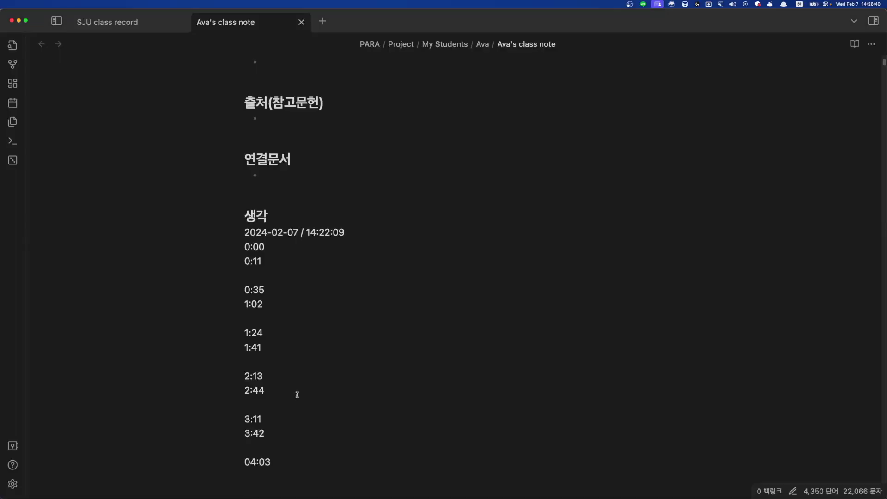
key(Delete)
key(Down)
Step: Advance the student's YouTube writing video and log the timestamp 4:30 under 4:03 in the Obsidian class note
key(super+Tab)
key(Right)
key(Left)
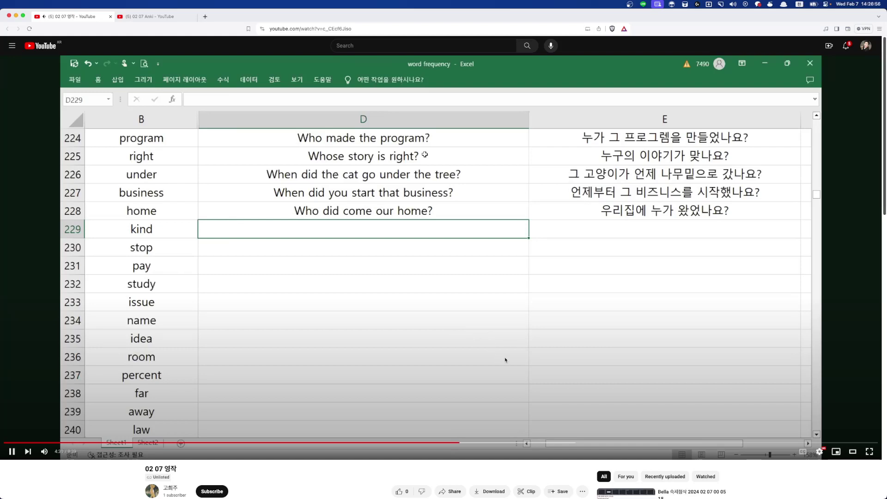
key(super+Tab)
text(4)
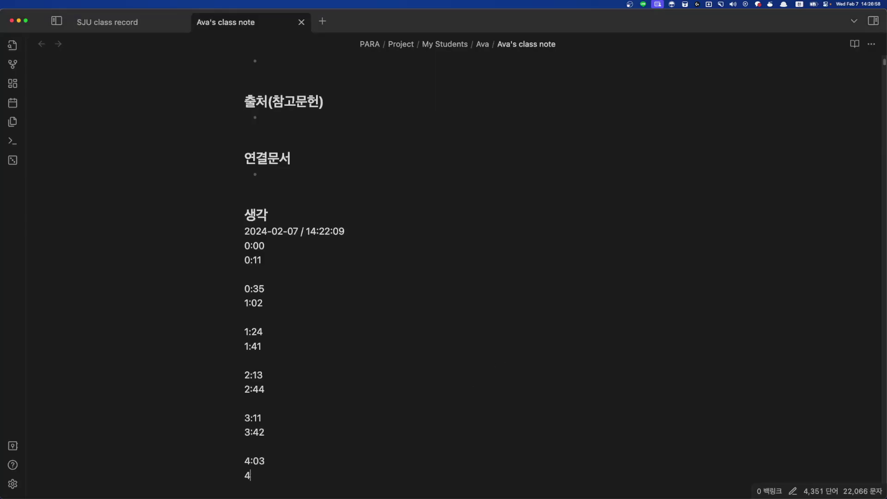
text(:30)
key(Return)
Step: Skip the YouTube video forward through the row 229 sentence and log the timestamp 4:59 in the Obsidian class note
key(super+Tab)
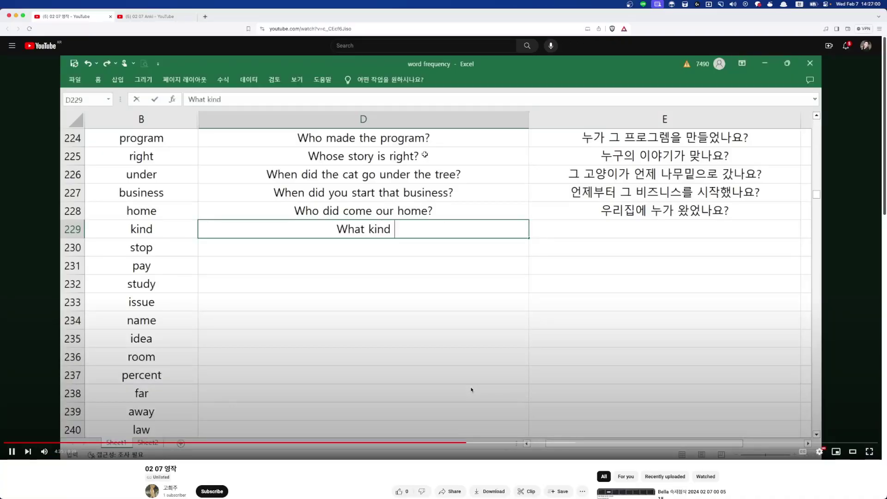
key(Right)
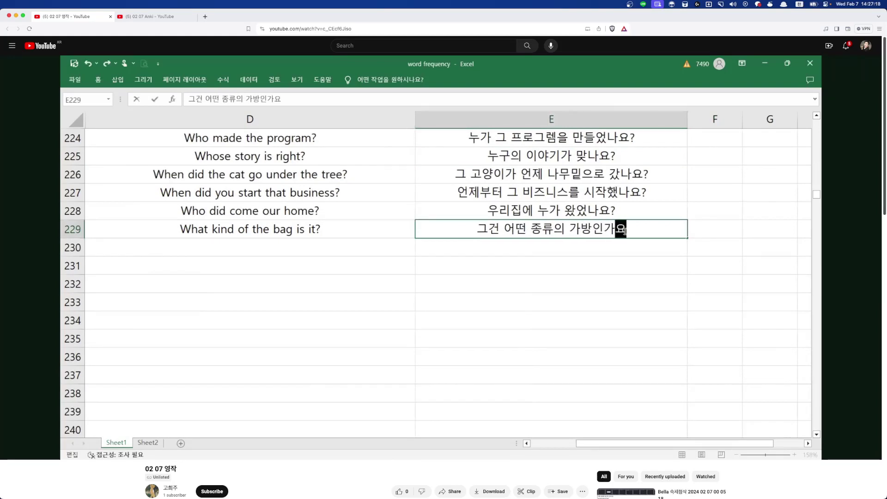
mouse_move(388, 264)
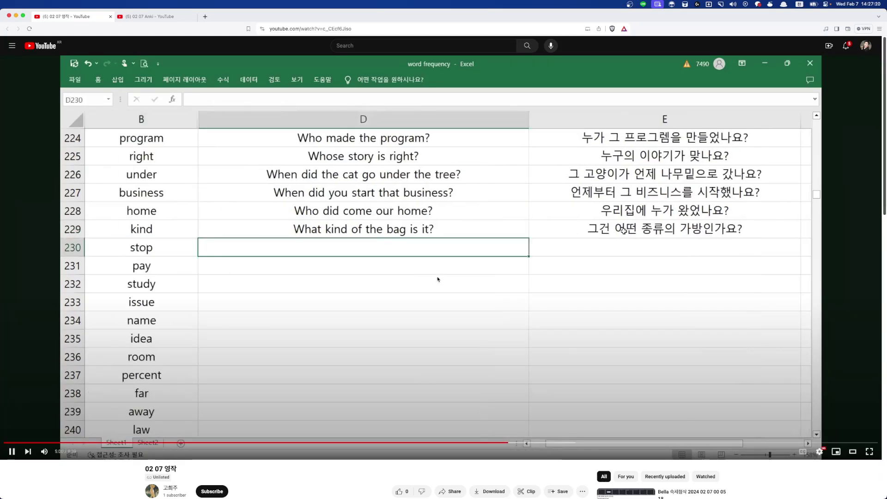
key(super+Tab)
text(4:5)
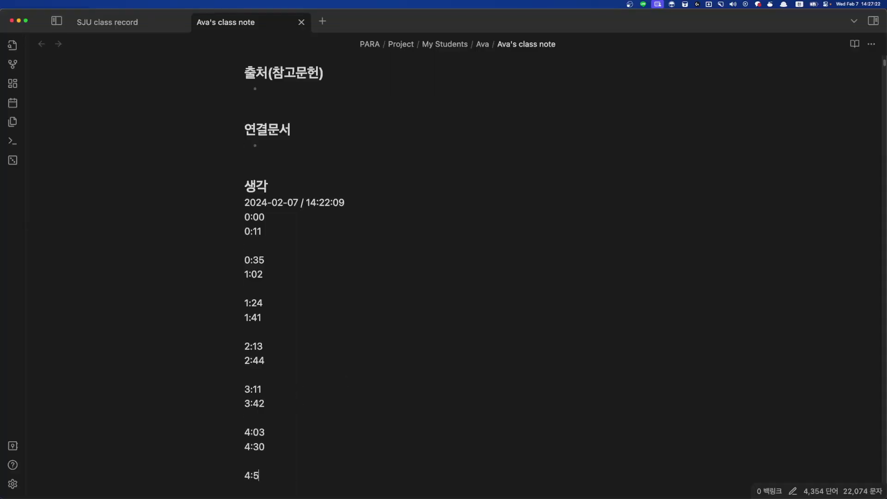
Step: Pause the YouTube video and capture the row 229 sentence "What kind of the bag is it?"
key(super+Tab)
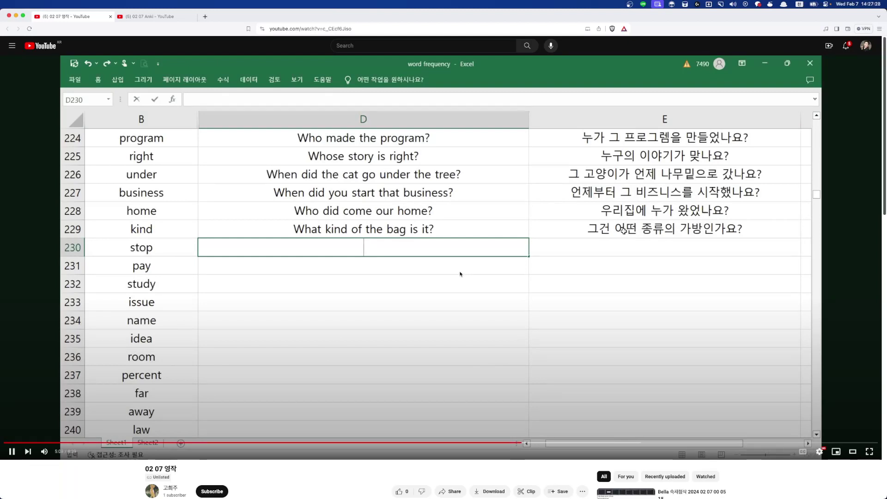
click(386, 251)
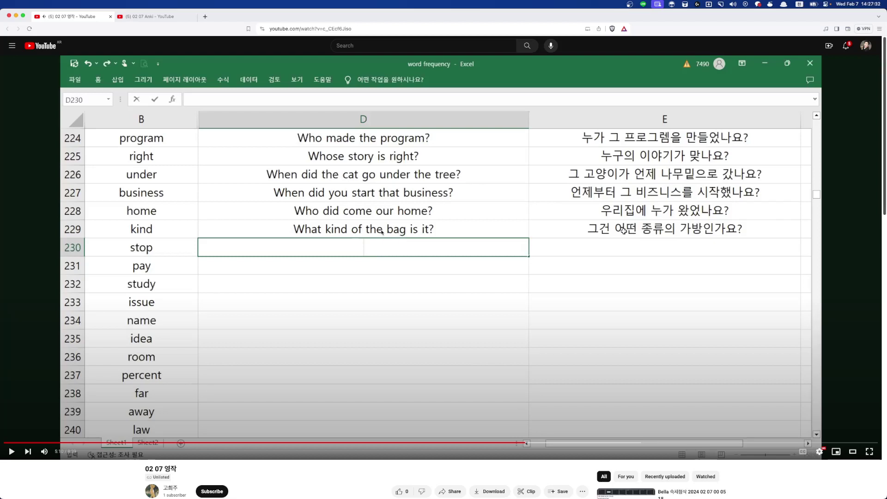
drag(289, 221, 445, 244)
Step: In Anki, fill the Front field with "다음 문장을 바르게 고치시오" above "What kind of the bag is it?"
key(super+Tab)
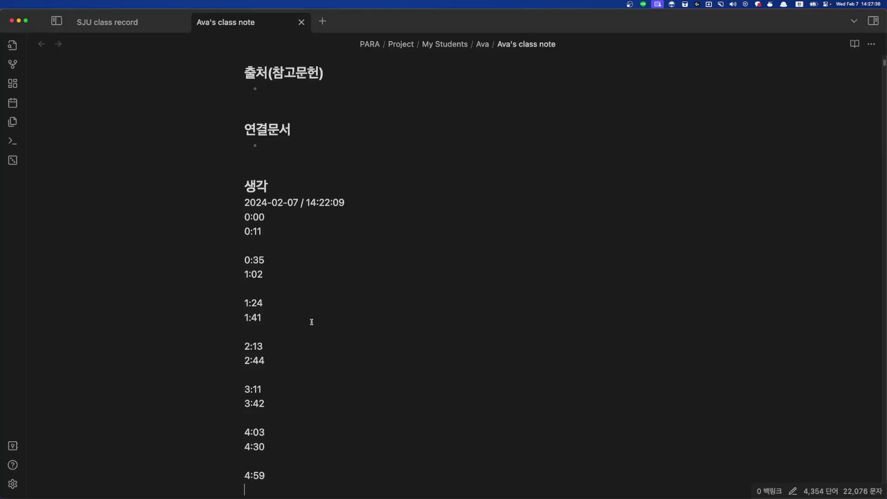
key(super+Tab)
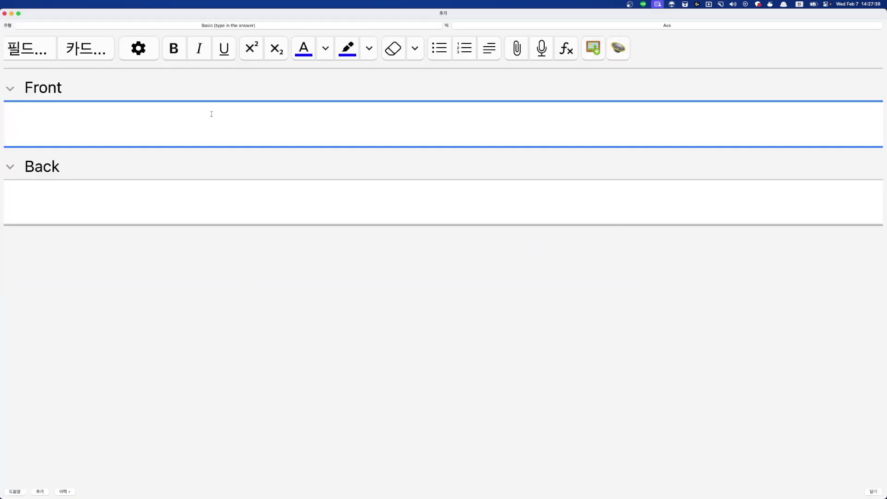
text(What kind of the bag is it?)
key(Return)
key(Up)
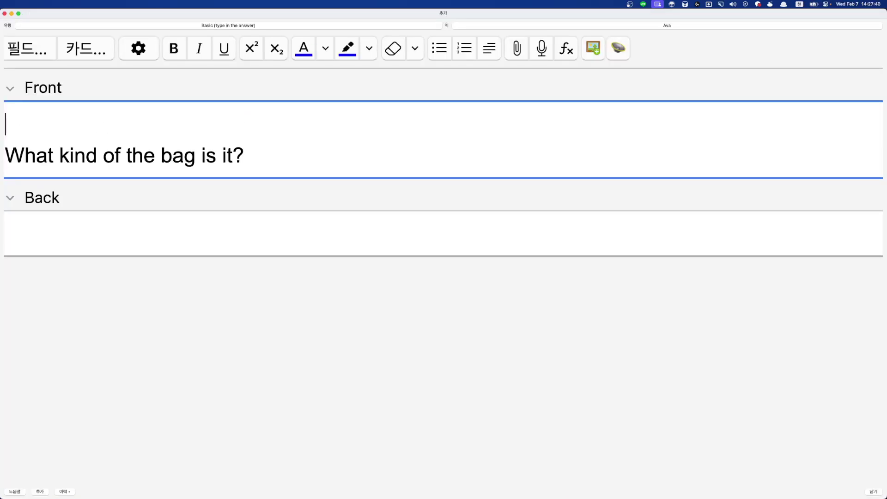
text(다음 문장을 바렉)
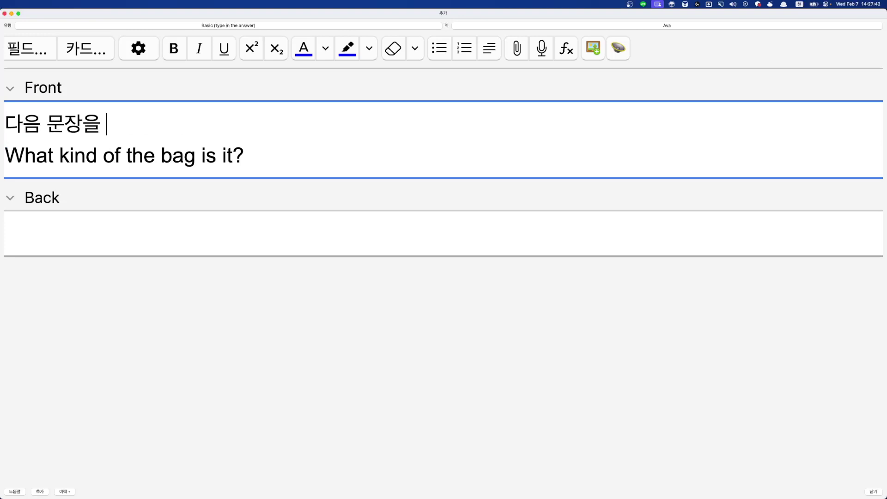
key(BackSpace)
key(BackSpace)
key(BackSpace)
text(르게 고치시오)
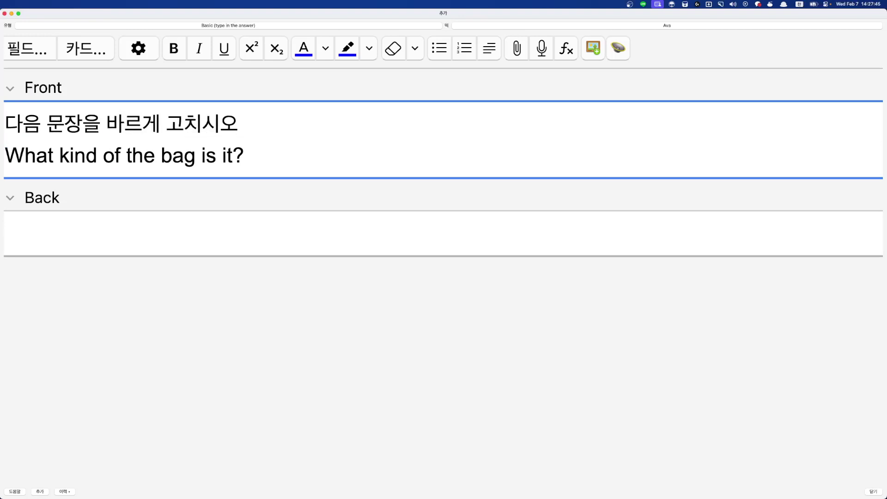
Step: Put "What kind of the bag is it?" in the Back field and remove the word "the" from it
key(Tab)
text(What kind of the bag is it?)
key(super+Left)
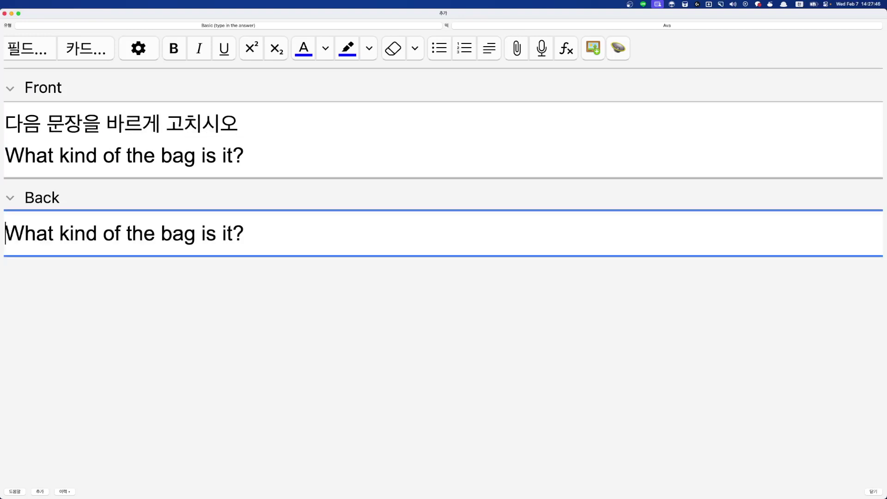
key(Right)
key(Right)
key(Right)
key(Right)
key(Right)
key(Right)
key(Right)
key(Right)
key(Right)
key(Right)
key(Right)
key(Delete)
key(Delete)
key(Delete)
key(Delete)
key(Delete)
key(Right)
key(Right)
key(Right)
key(Right)
key(Right)
key(Right)
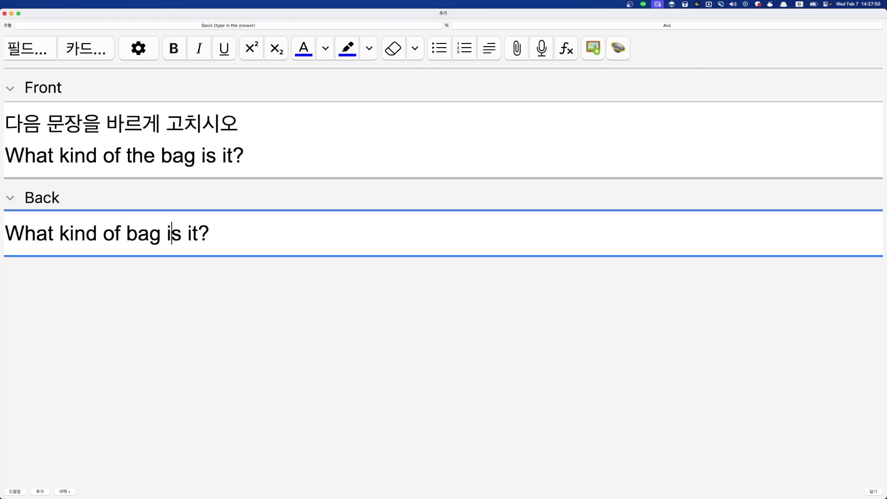
click(210, 233)
key(super+t)
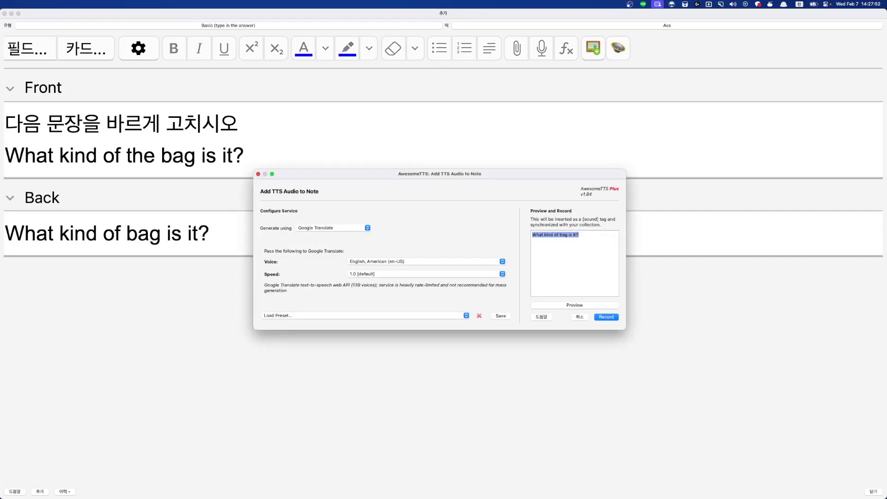
key(Escape)
Step: Copy the whole corrected sentence from the Back field and return to the Front field's sentence
key(super+a)
key(super+c)
key(shift+Tab)
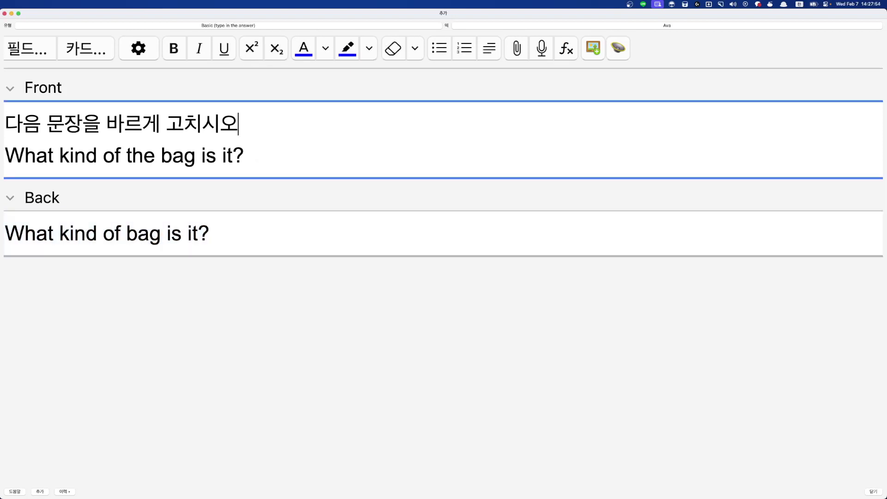
key(Down)
Step: Open ChatGPT in the browser and paste "What kind of bag is it?" into its prompt
key(alt+space)
text(ㄴ)
key(BackSpace)
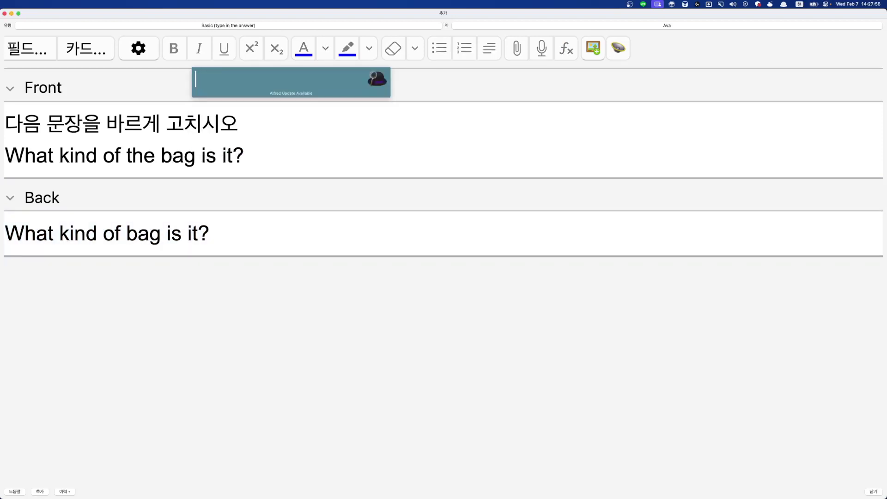
key(ctrl+space)
text(gpt)
key(Return)
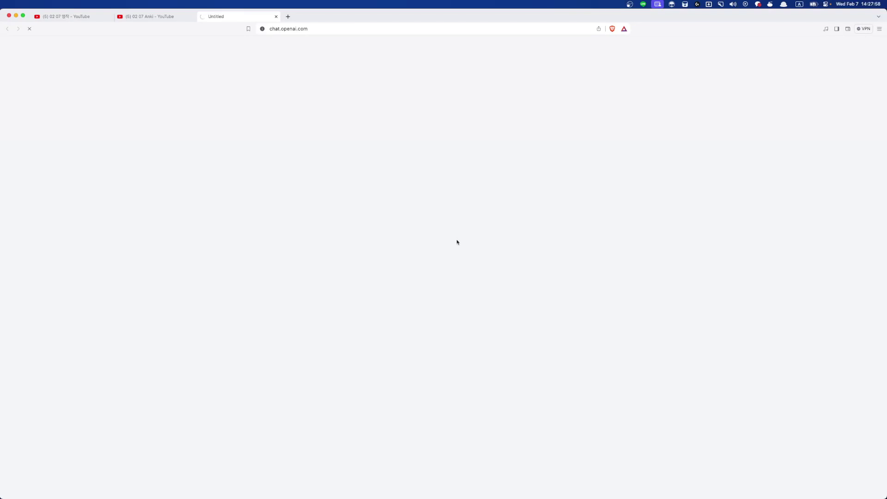
key(super+v)
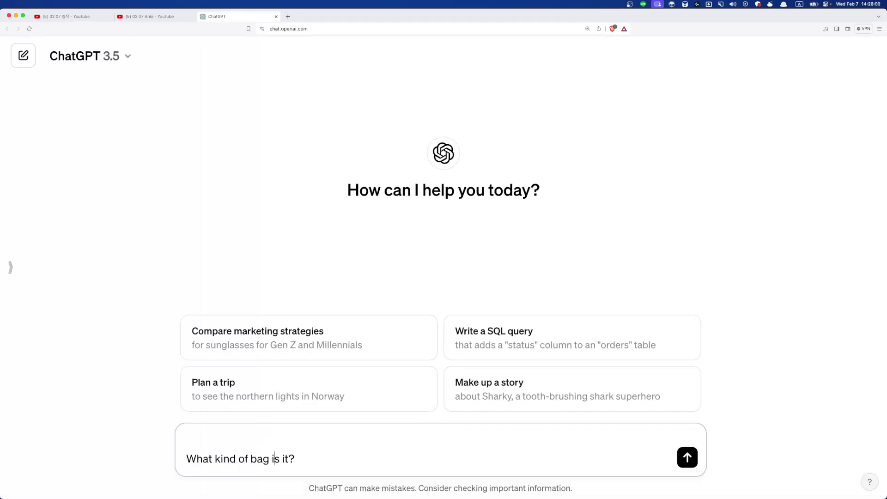
Step: Insert "the" before "bag" in the prompt's sentence
text(the)
key(shift+Return)
key(ctrl+space)
text(ㅇ)
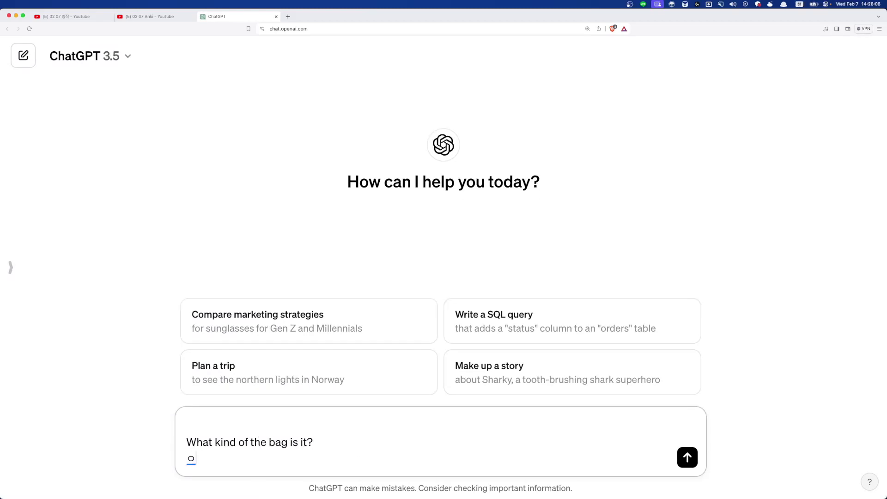
key(BackSpace)
key(BackSpace)
text(이그ㄱ)
text(ㅇ이 무슨 )
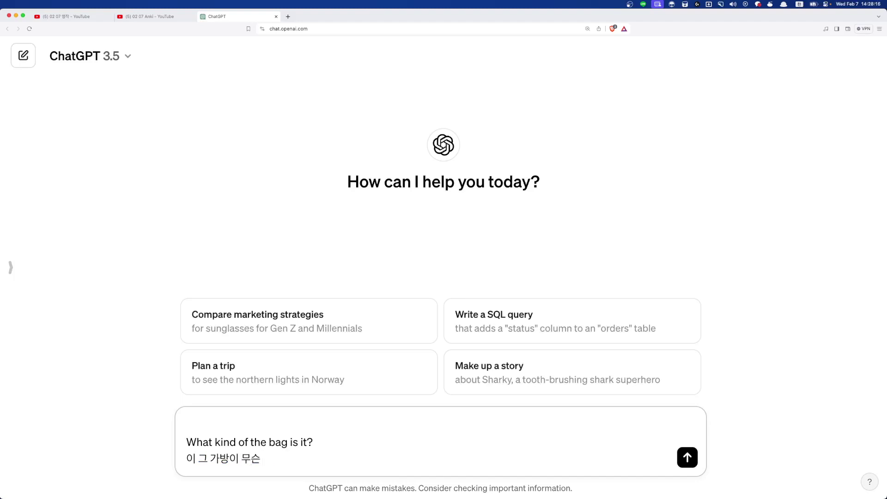
text(조류의 가바)
key(BackSpace)
key(BackSpace)
key(BackSpace)
key(BackSpace)
key(BackSpace)
key(BackSpace)
key(BackSpace)
text(ㅈ)
key(BackSpace)
key(BackSpace)
text(조)
key(BackSpace)
text(종류의 가방이죠?)
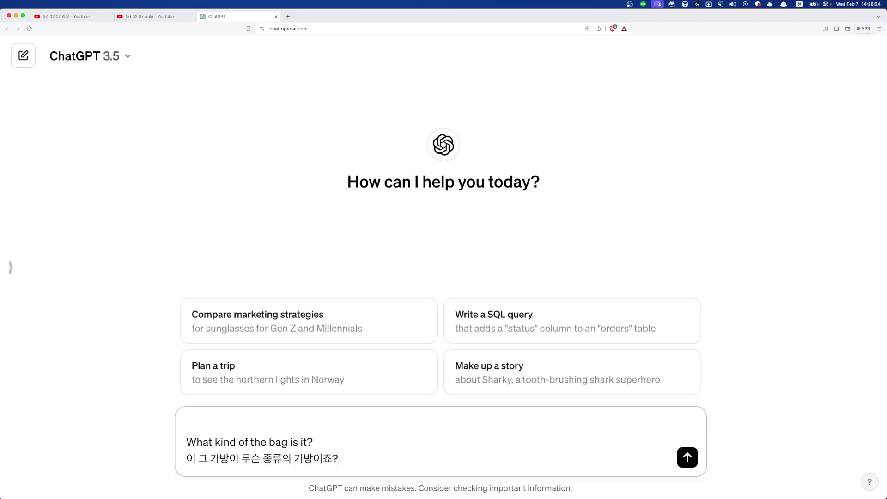
double_click(203, 459)
double_click(191, 458)
key(shift+Right)
key(shift+Right)
click(187, 424)
key(Down)
key(super+shift+Right)
key(BackSpace)
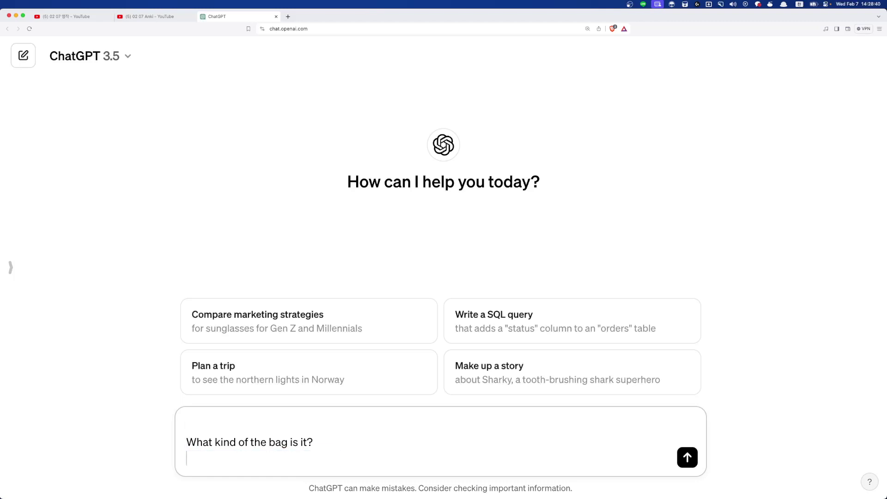
key(BackSpace)
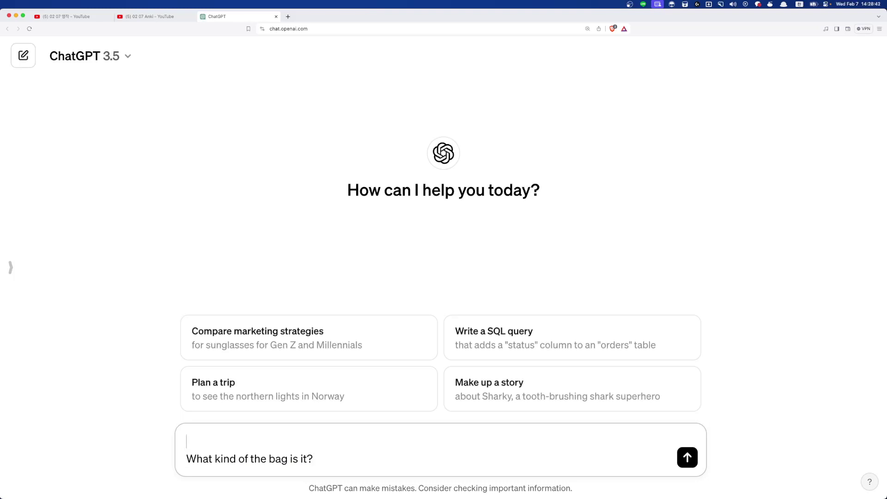
Step: Add the question "다음 문장은 맞는 문장인가요?" above the English sentence and send the prompt
text(다음 문장은 맞는 문장)
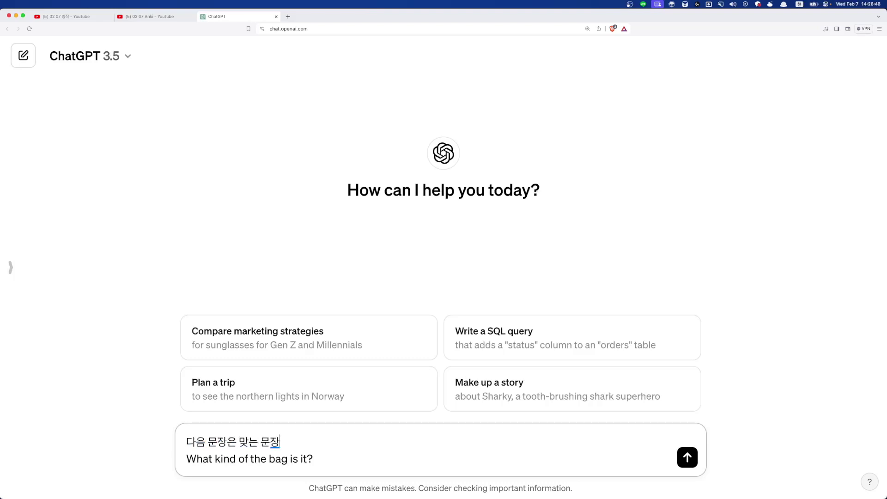
text(인강요?)
key(Return)
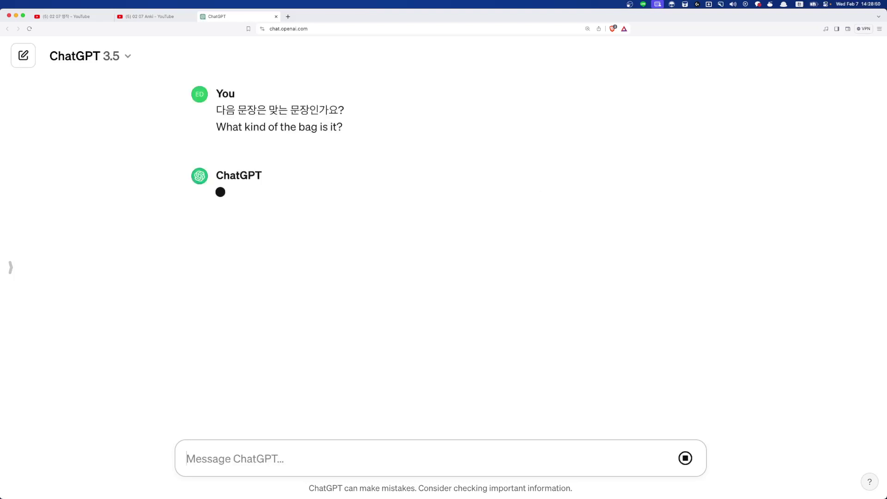
Step: Read ChatGPT's reply on whether "What kind of the bag is it?" is a correct sentence
drag(321, 193, 475, 203)
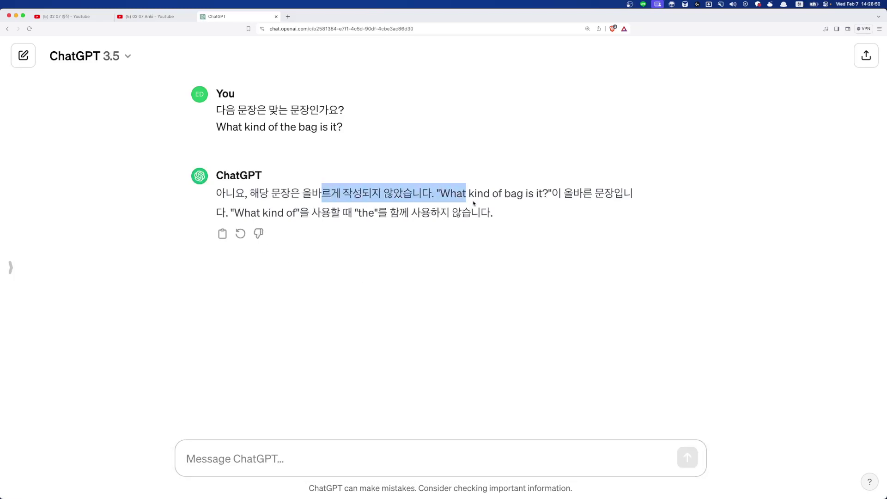
click(514, 198)
click(387, 208)
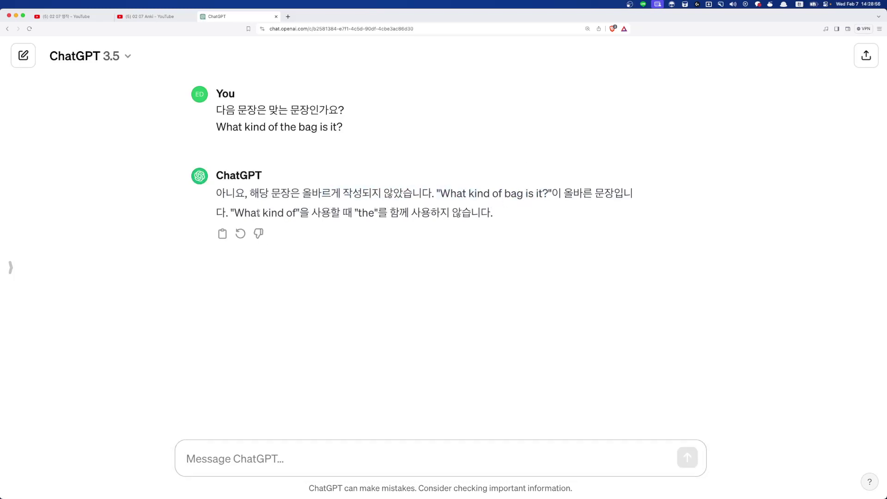
drag(233, 214, 298, 213)
click(551, 209)
drag(542, 194, 524, 197)
click(465, 196)
drag(234, 212, 296, 213)
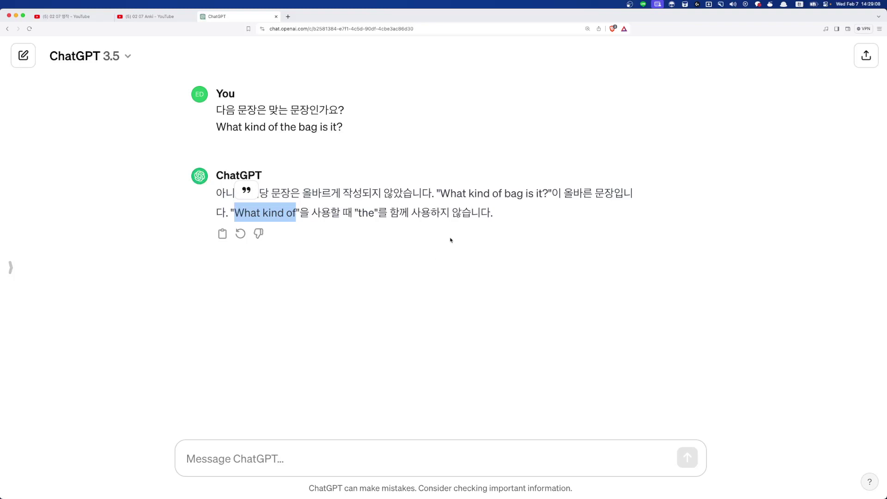
Step: Switch back to Anki and compare the card's Front and Back sentences
key(super+Tab)
click(254, 234)
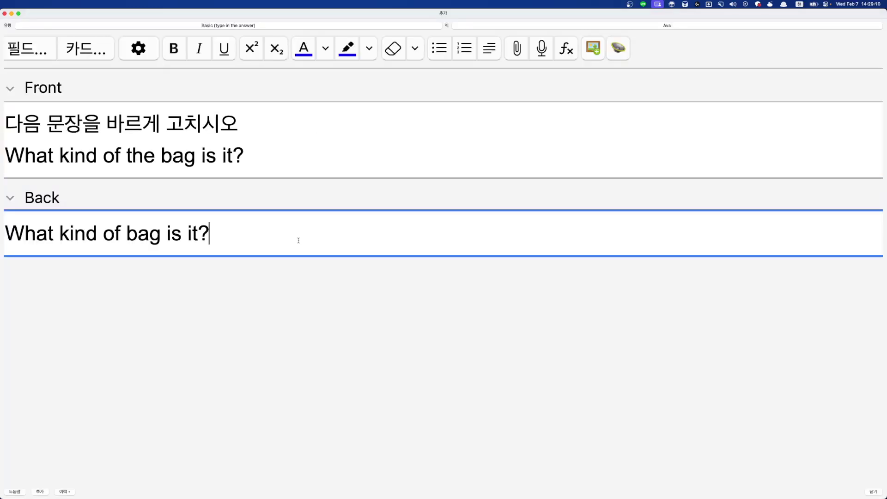
key(super+a)
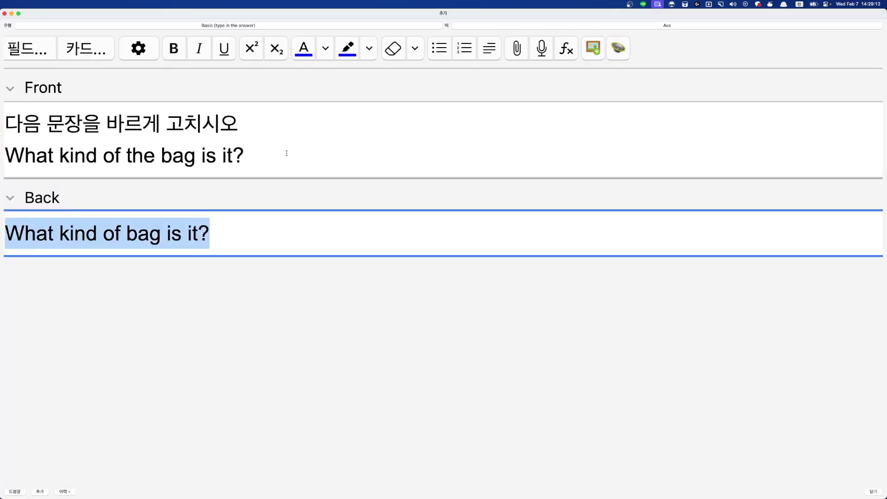
click(289, 169)
key(super+a)
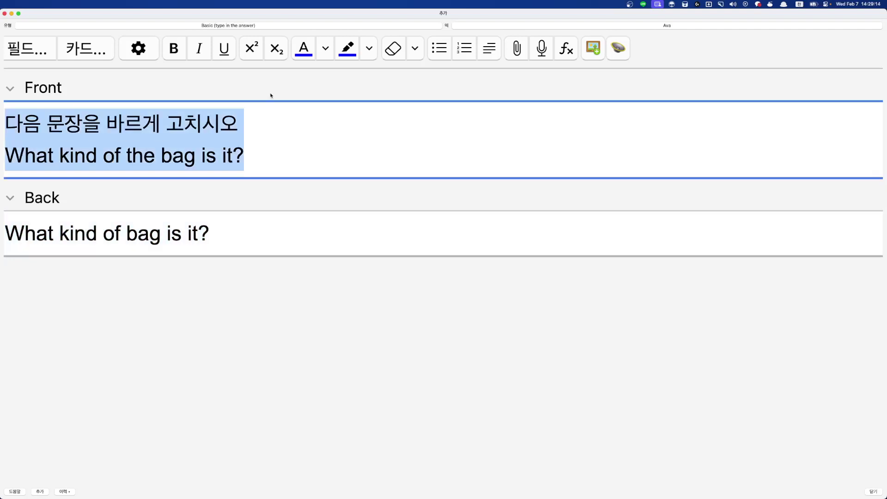
key(Right)
key(Tab)
key(shift+super+v)
key(Escape)
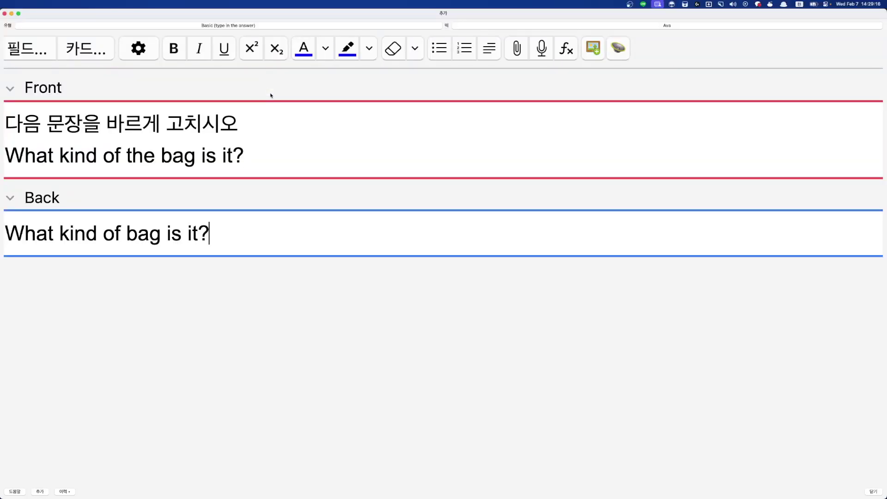
Step: Change the note type to Basic and add American English Google Translate TTS audio to the Back sentence
click(199, 26)
scroll(431, 272, up, 5)
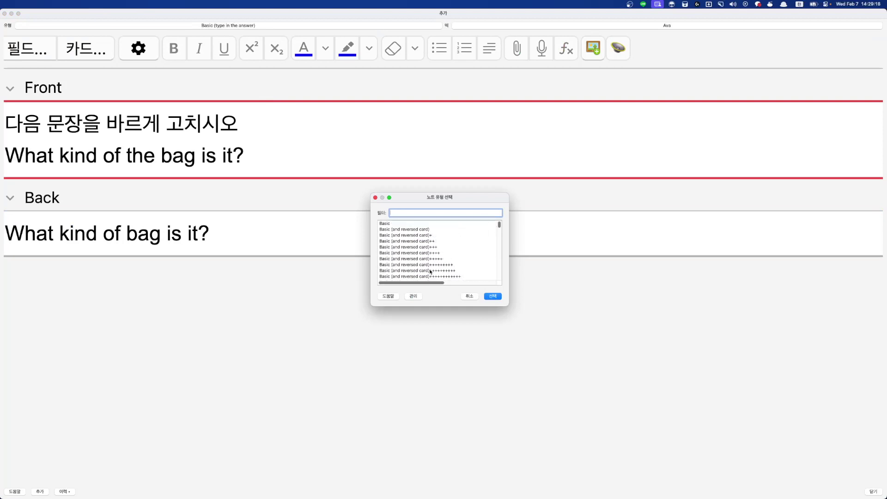
double_click(408, 225)
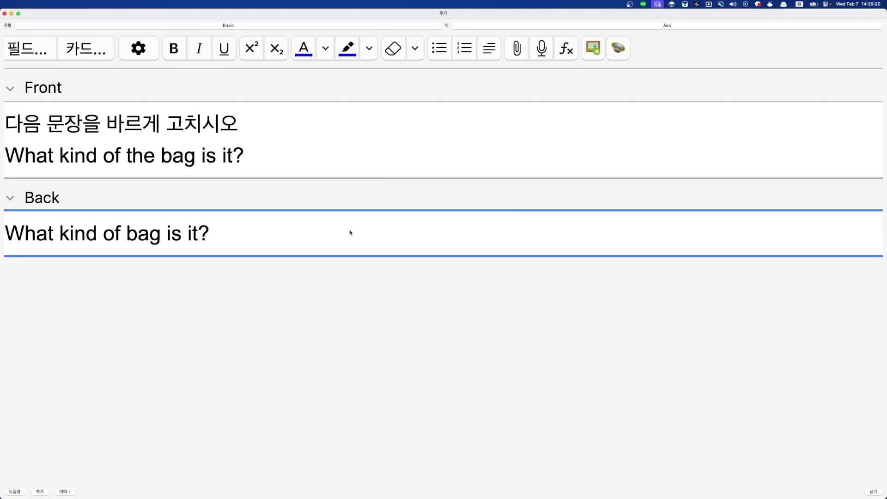
key(super+t)
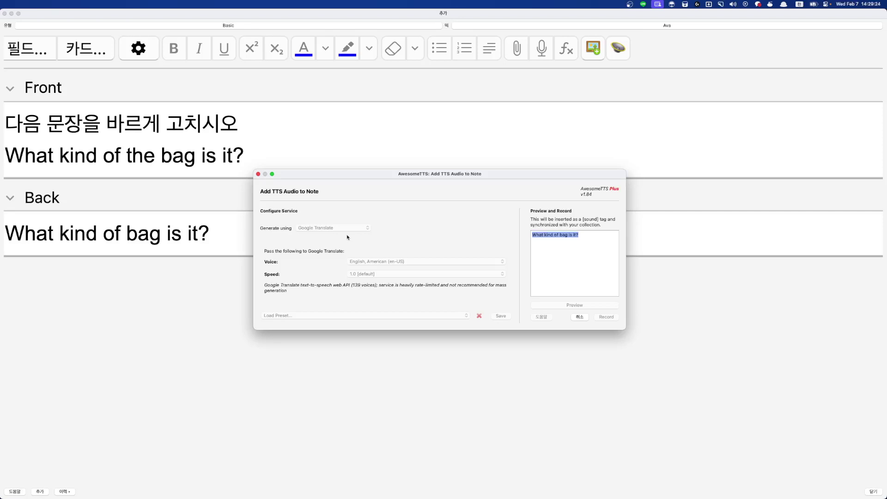
key(Return)
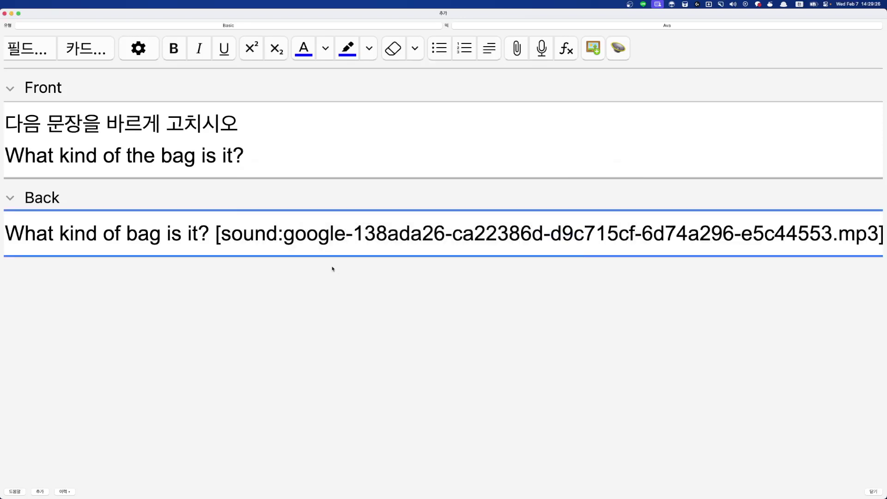
Step: Below the Back sentence, add the explanation "1. the bag 이면.. 그 가방인데.. what kind of the bag is it 이라고 관사까지 쓰면.."
key(Return)
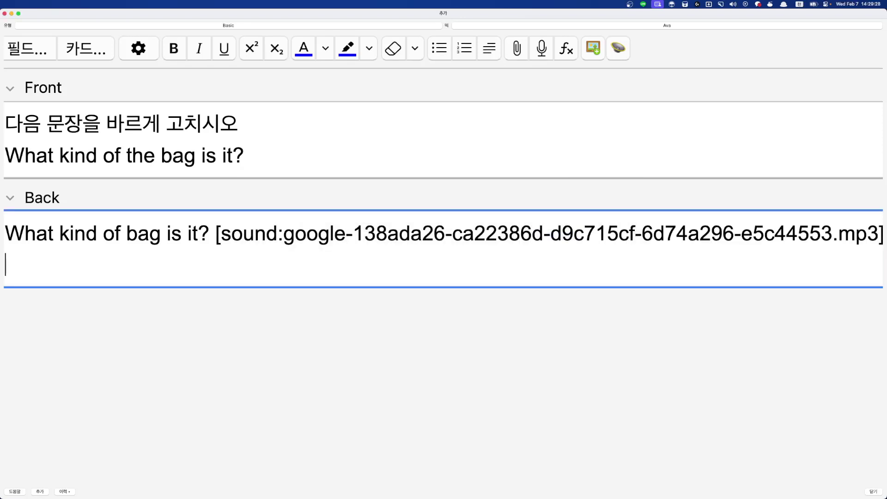
text(1. ㄴ)
key(BackSpace)
text(the bag )
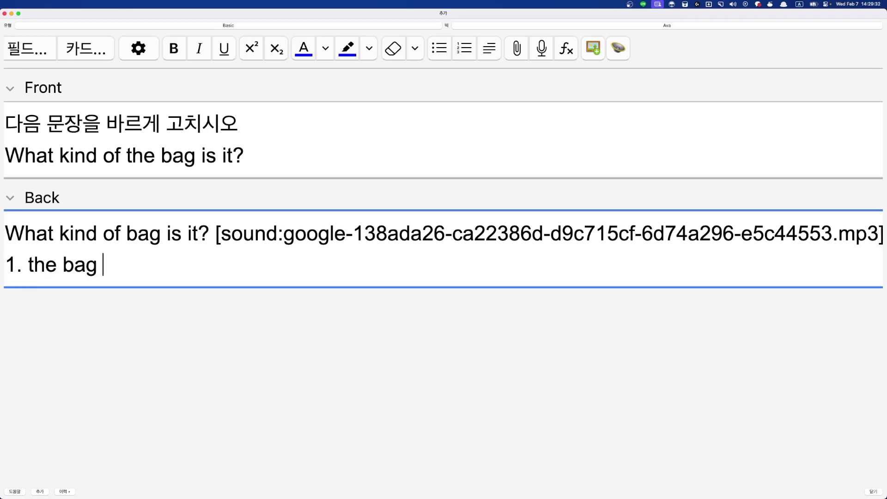
text(이면.. 그 가방)
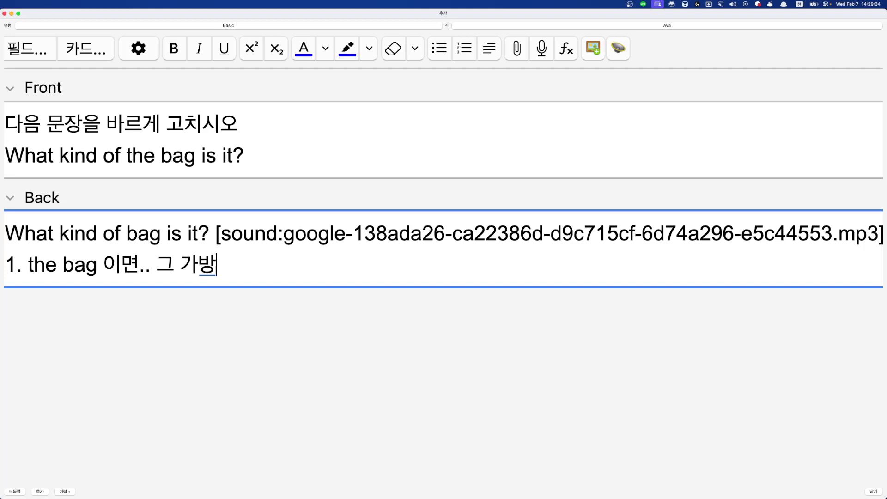
text(인데..)
key(Caps_Lock)
text(what )
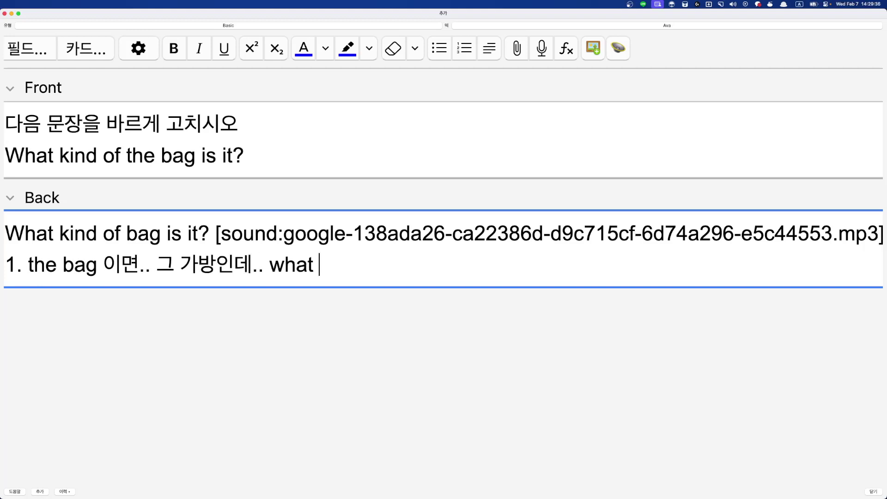
text(kind of the bag is it)
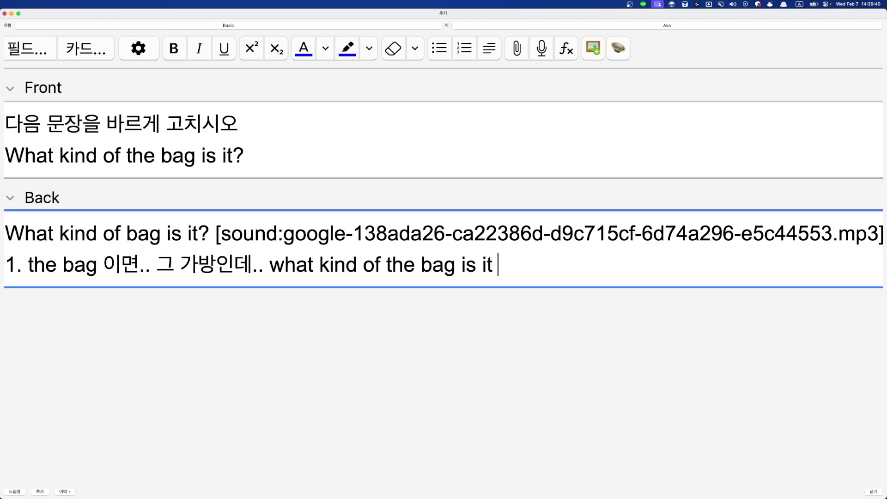
key(Caps_Lock)
text(이)
text(라고 관새까지 )
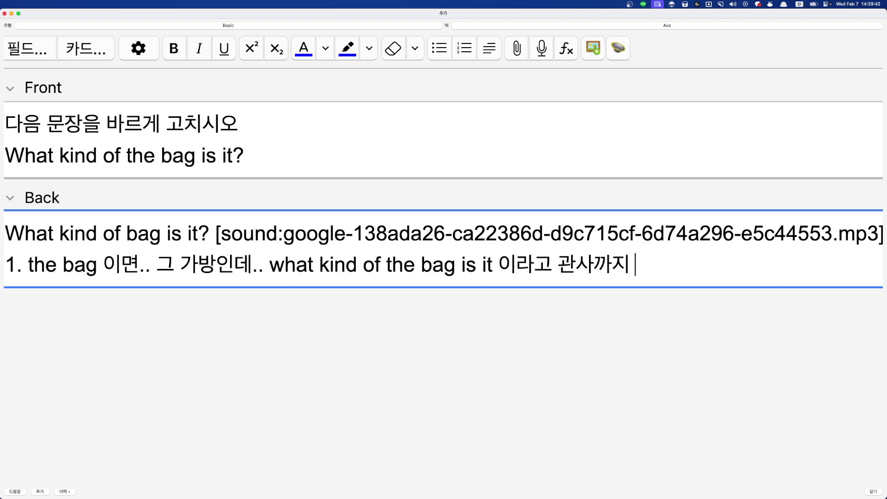
text(쓰면..)
Step: Continue the explanation on a new line with "이 그 가방은 무슨 가방이죠? 라고 지칭하는 말이 두개가 되니까 그렇겐 안쓰겠죠..?"
key(Return)
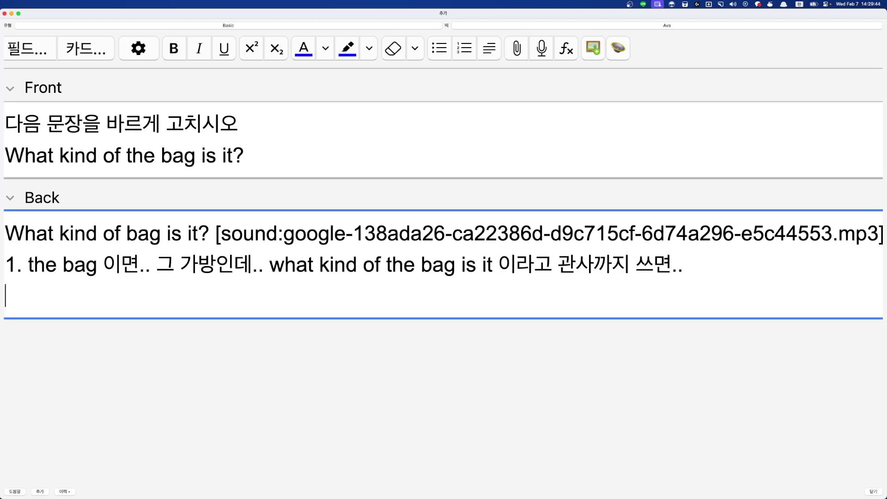
text(이 그 가방은 무슨 가)
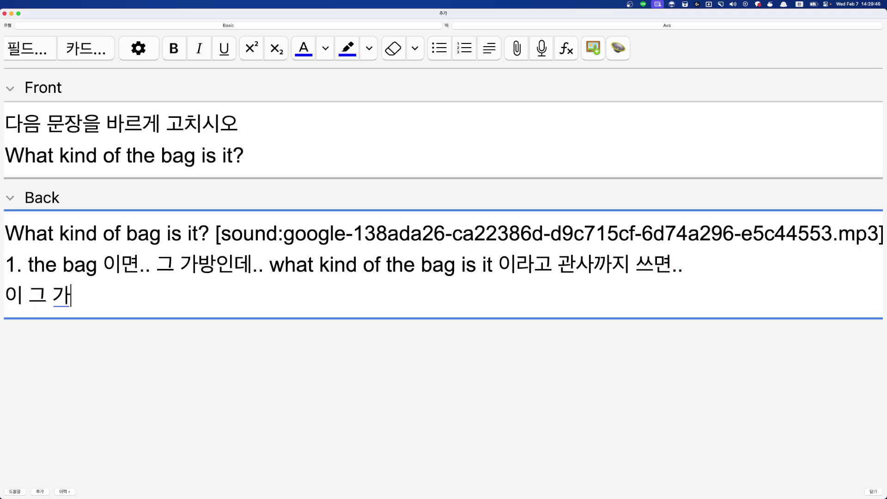
text(방이)
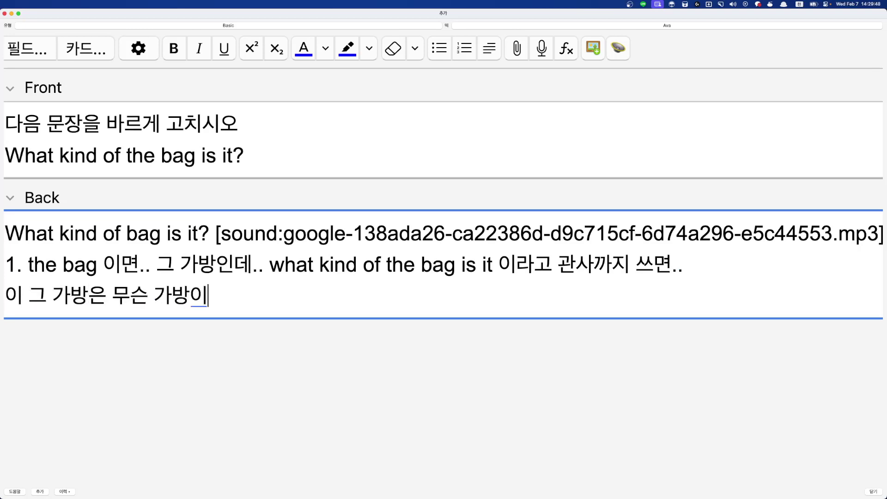
text(죠? 라고 지)
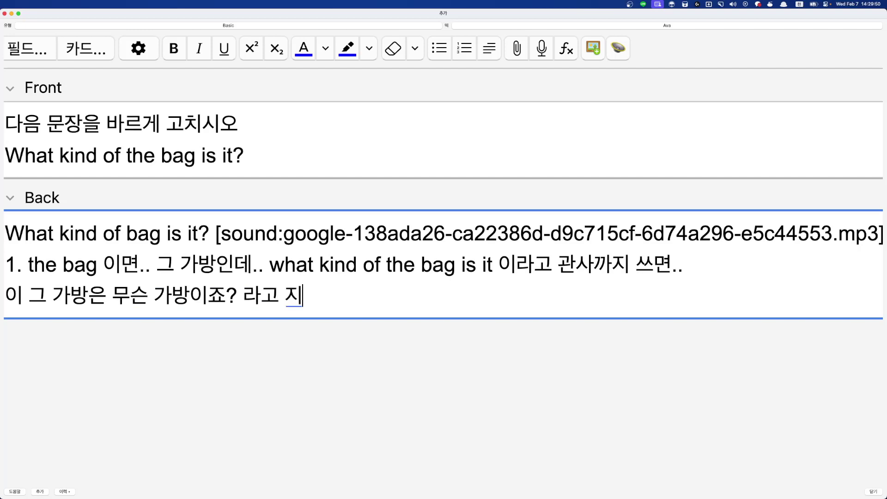
text(칭하는 매ㄹ이 두개가 된)
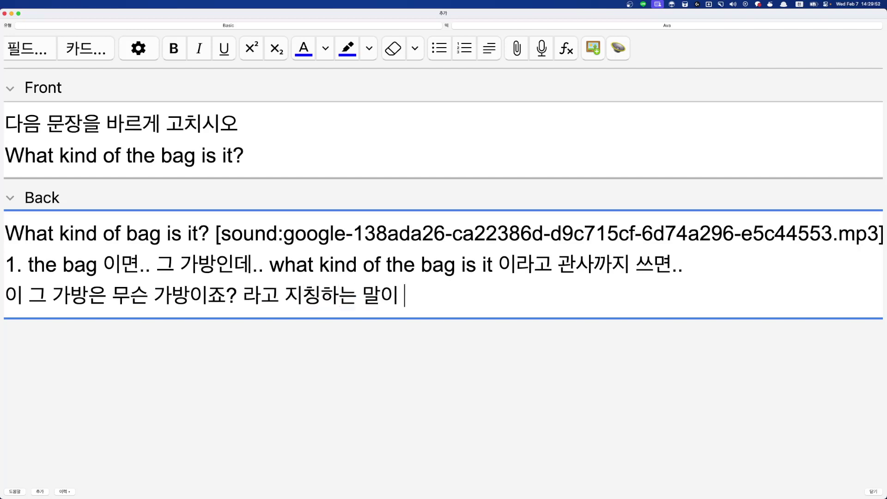
text(ㅣ까 그렇겐 안써)
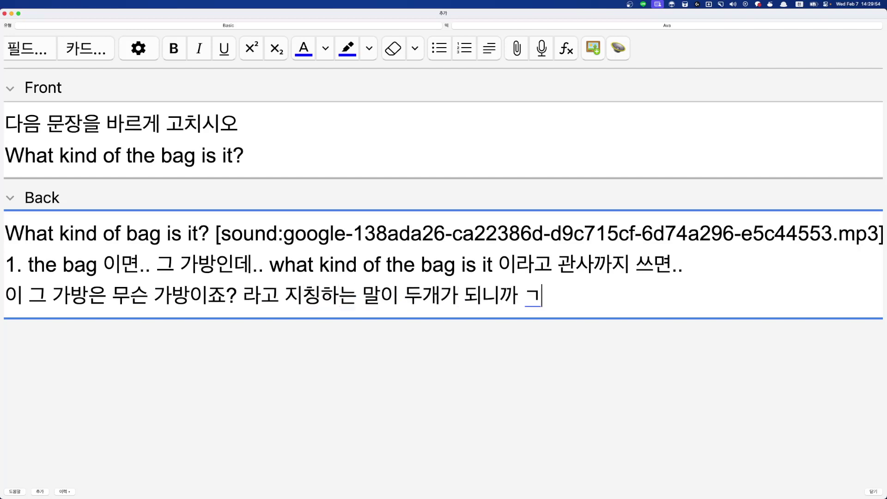
text(ㅡ겠죠..?)
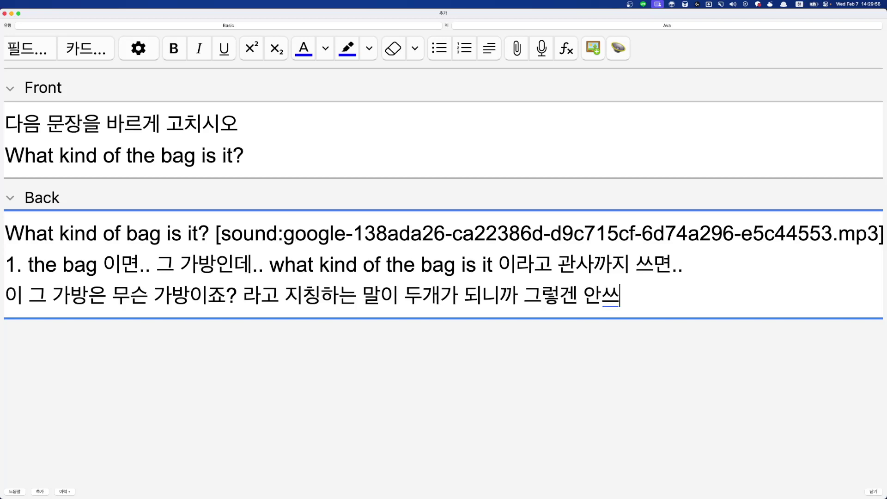
key(BackSpace)
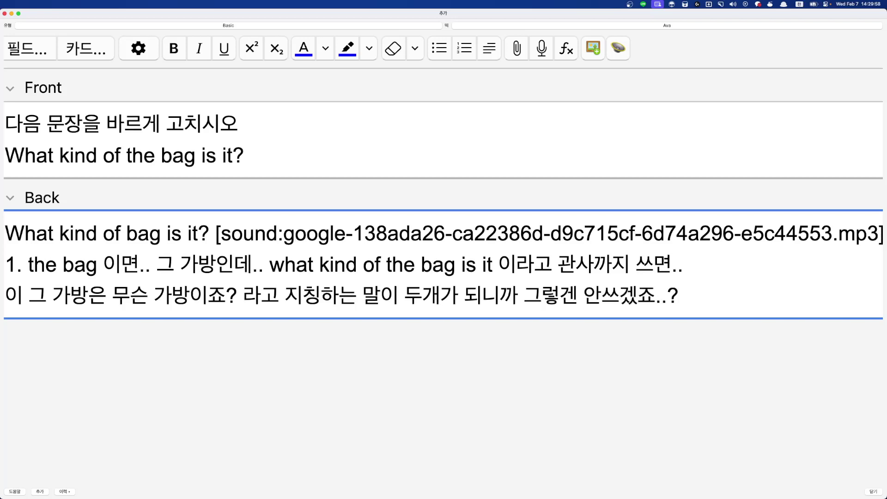
Step: Add a second explanation line to the Back field: "2. what kind of + 명사 쓰지 그 중간에 다른걸 넣진 않아요"
key(Return)
text(2.)
key(Caps_Lock)
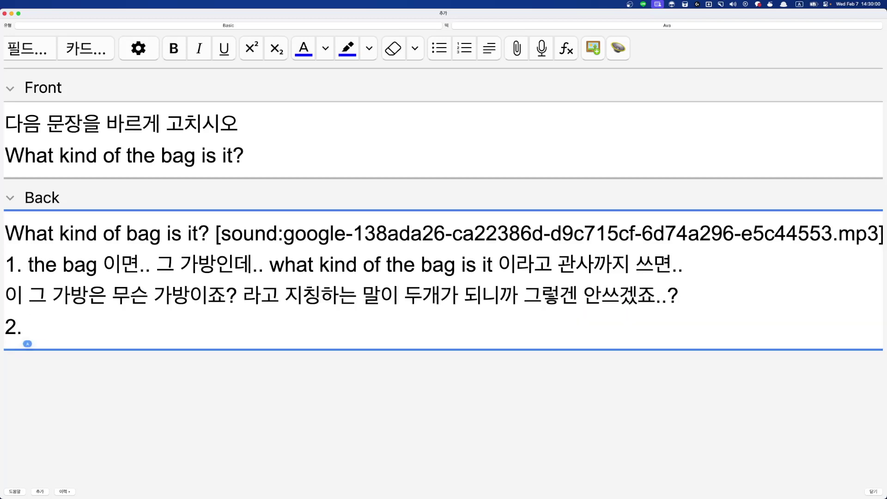
text(what kind of )
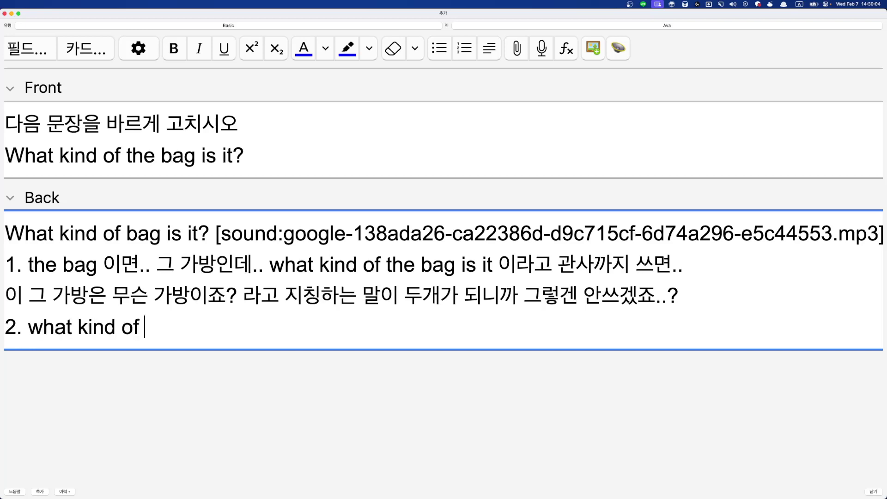
text(+)
key(Caps_Lock)
text(명사)
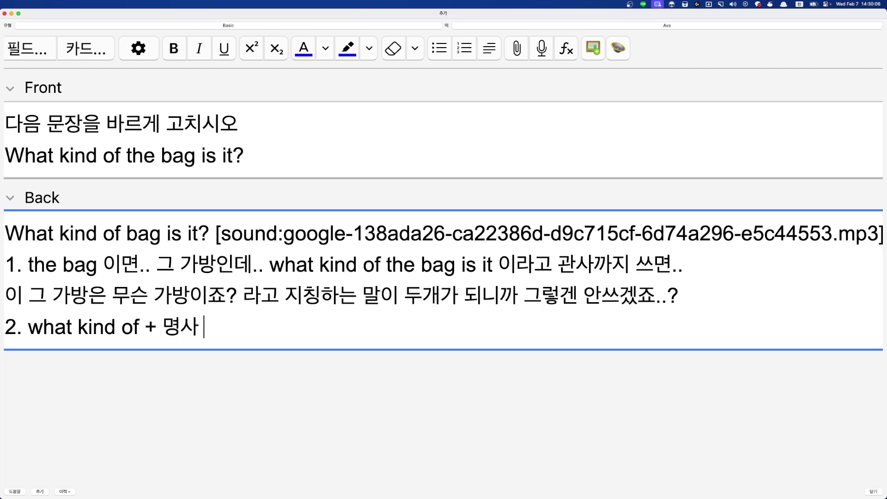
text( 쓰지 그 중)
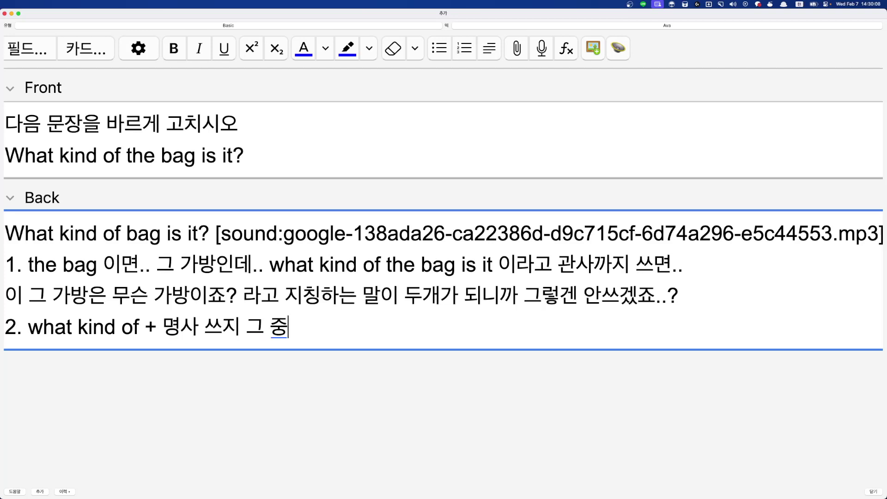
text(간에 다른걸 지)
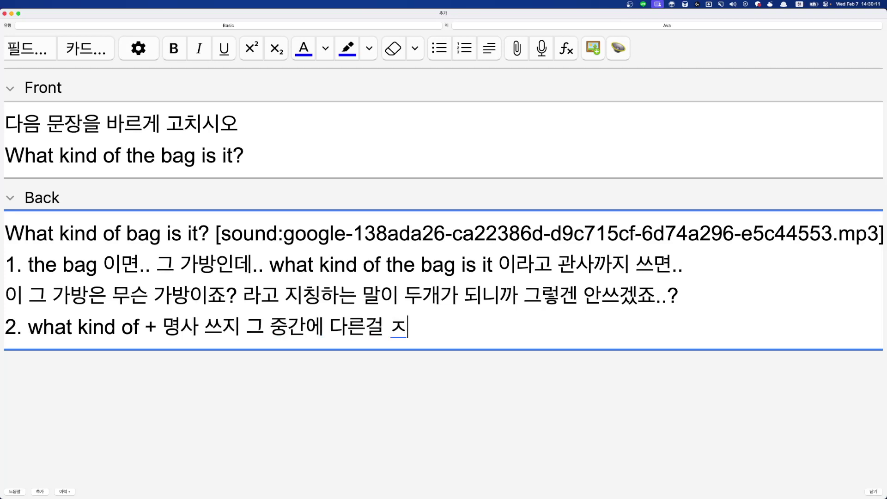
key(BackSpace)
text(넣진 않아요.)
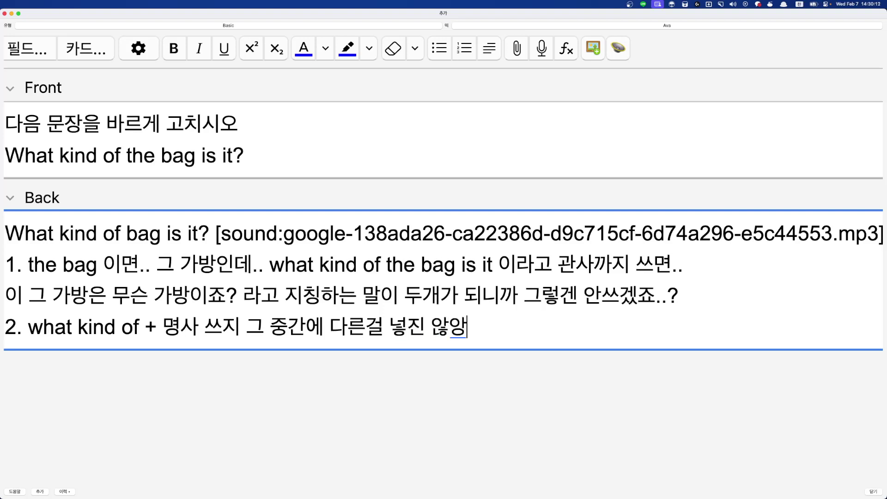
key(BackSpace)
Step: Review the last two explanation lines in the Back field and add the finished card to the deck
drag(537, 330, 30, 296)
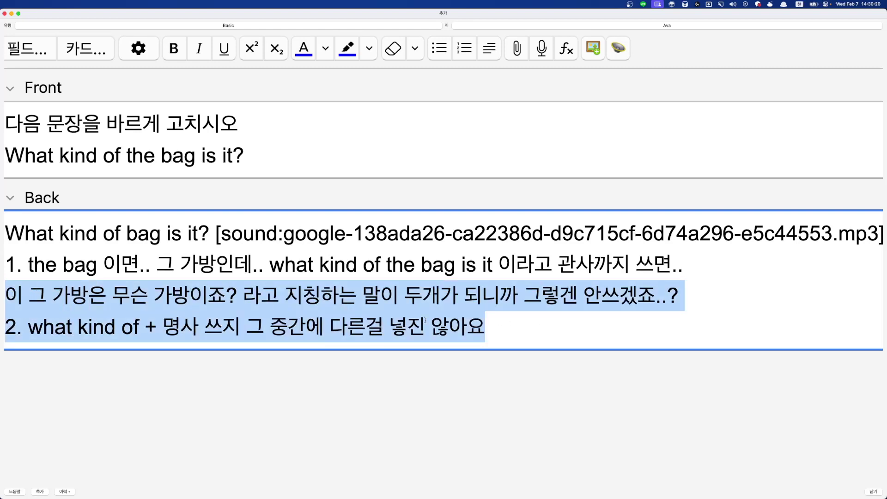
click(507, 328)
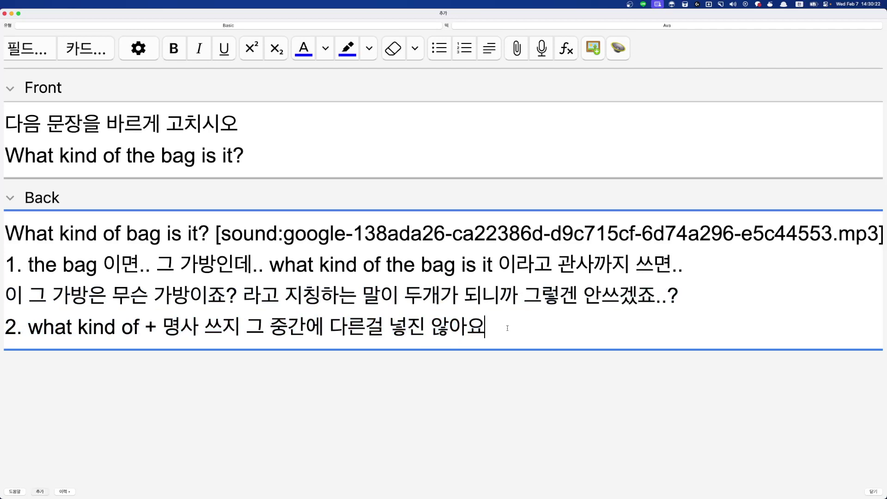
key(super+Return)
Step: Switch to the browser, go back to the "02 07 영작" YouTube video and resume playback
key(super+Tab)
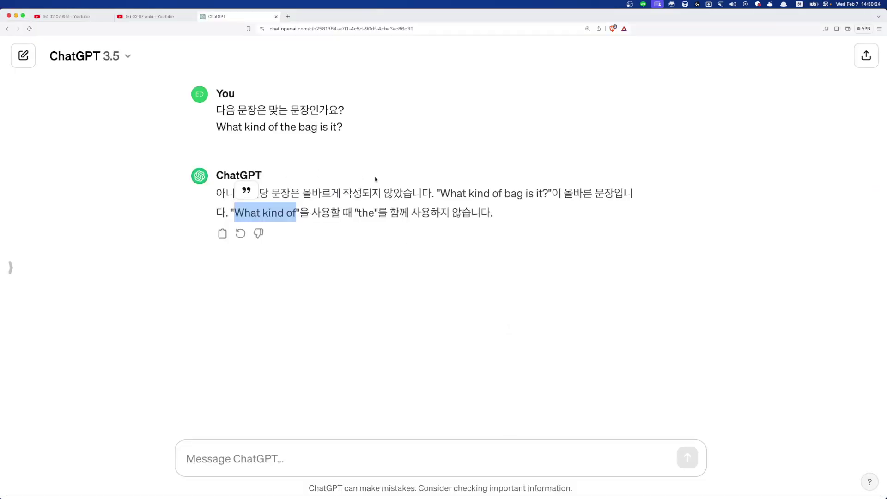
key(ctrl+shift+Tab)
key(ctrl+shift+Tab)
key(space)
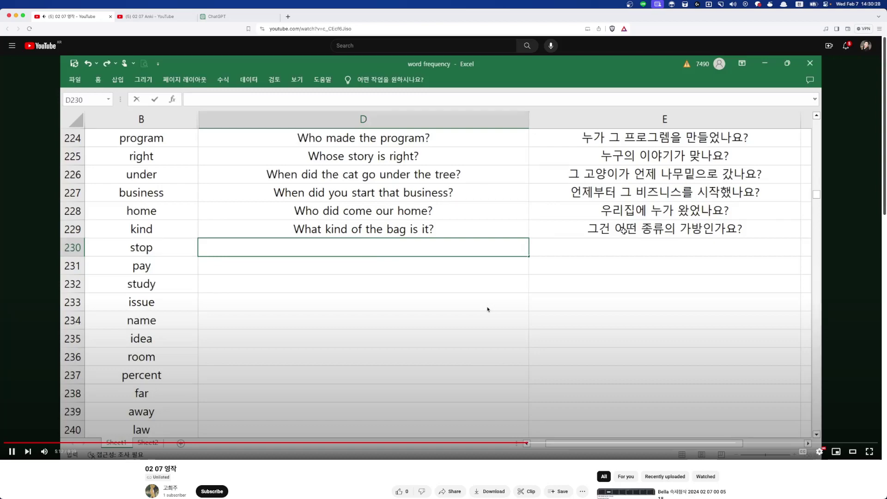
Step: Find where the student starts writing the row 230 sentence and log 5:19 below 4:59 in the Obsidian class note
key(super+Tab)
key(super+Tab)
key(super+Tab)
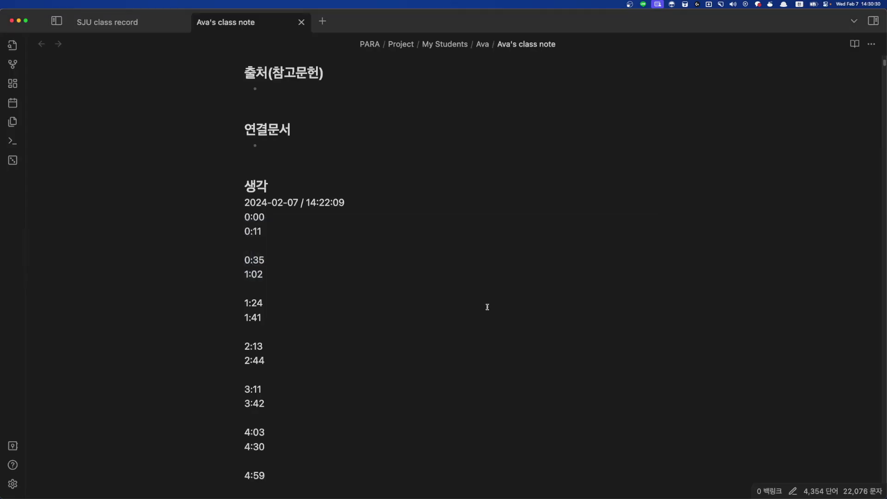
key(super+Tab)
key(Left)
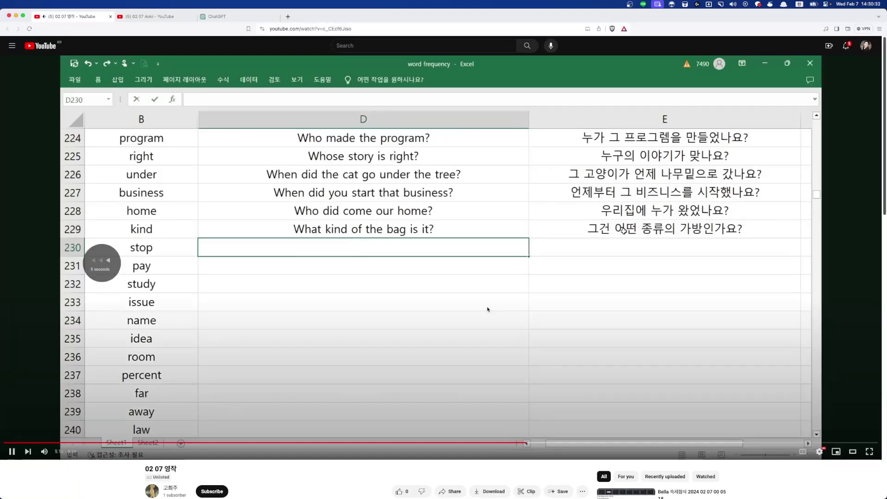
key(Right)
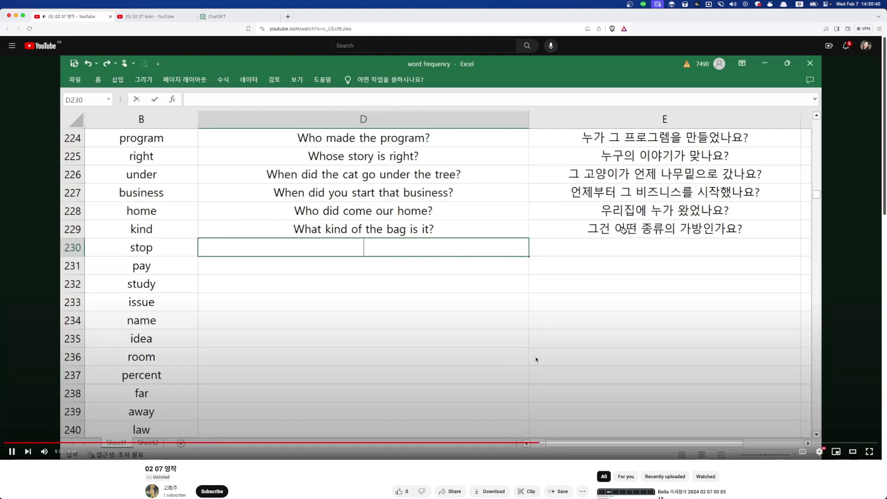
key(super+Tab)
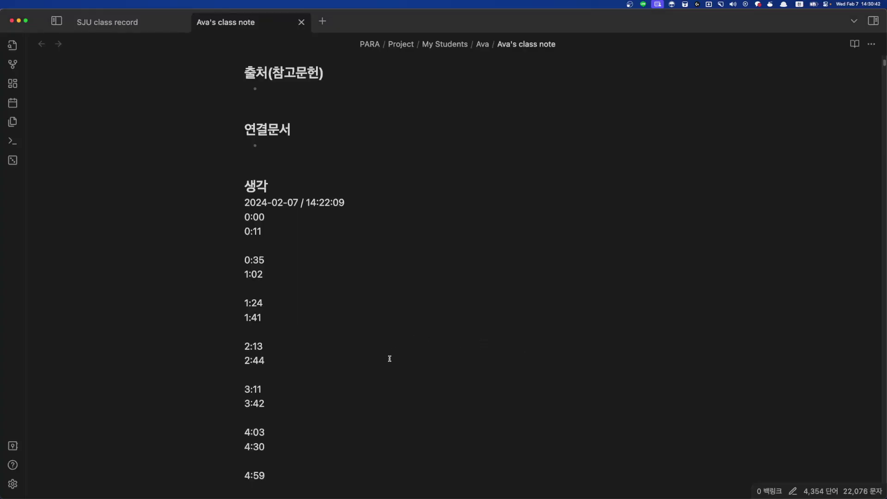
text(5:19)
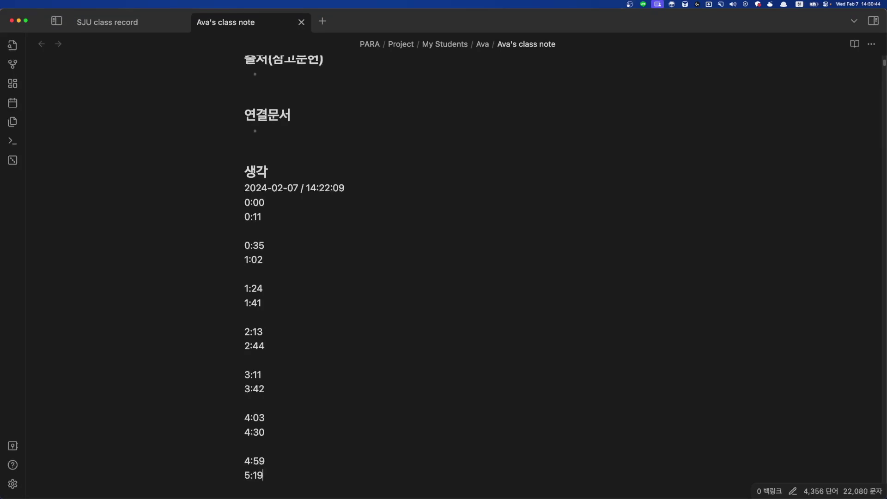
key(Return)
Step: Skip ahead to where the row 230 sentence is finished and log 5:46 as a new timestamp group in the class note
key(super+Tab)
key(Right)
key(Right)
key(Right)
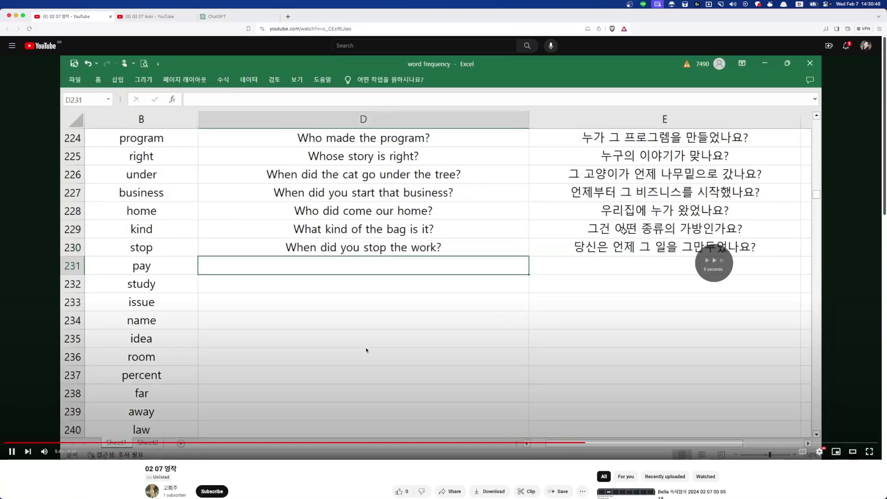
key(Left)
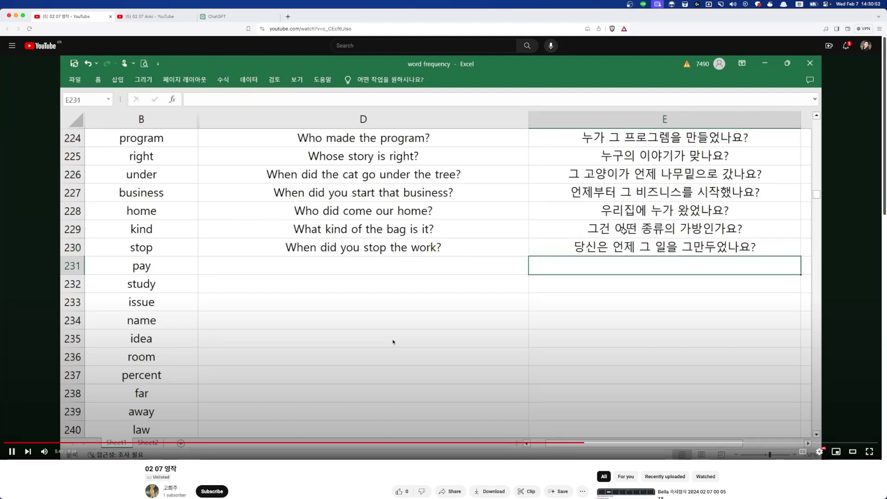
key(super+Tab)
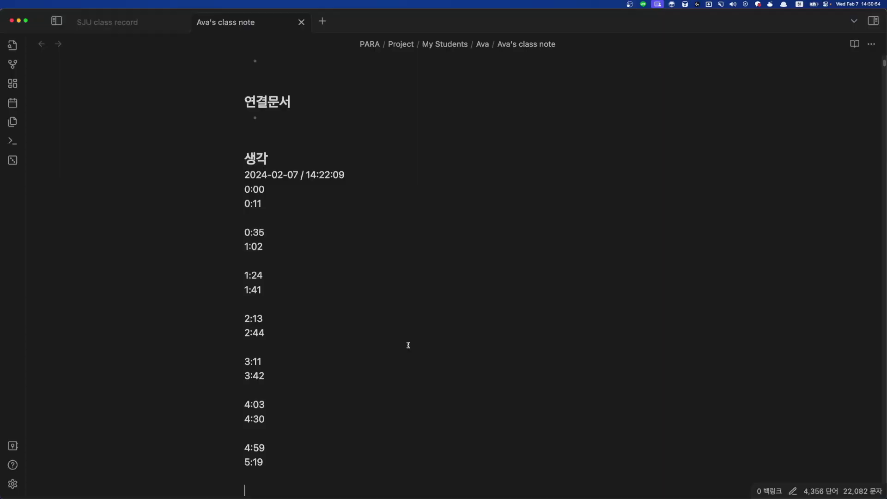
text(5:)
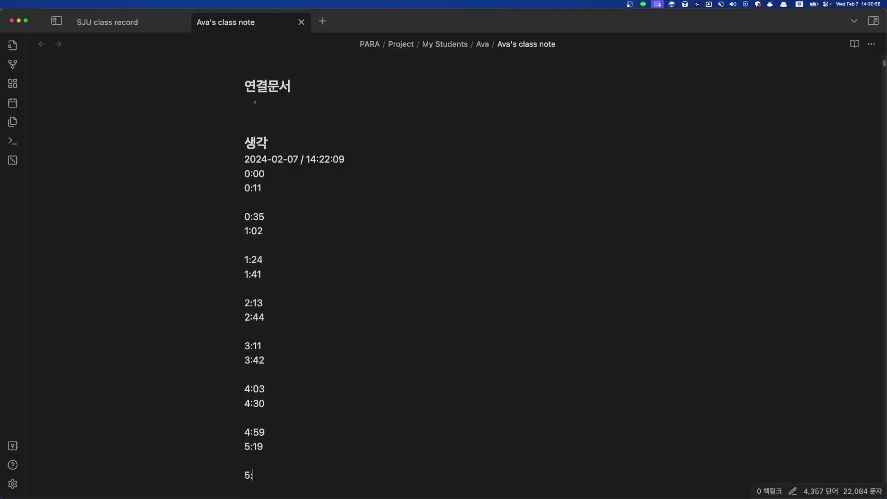
text(46)
key(Return)
Step: Find the moment in the video when writing begins in row 231 and log 5:57 below 5:46 in the class note
key(super+Tab)
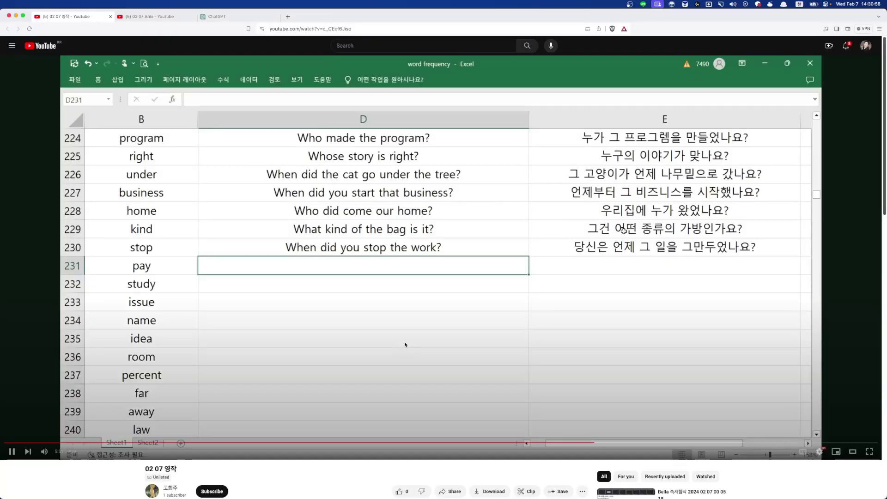
key(Right)
key(Right)
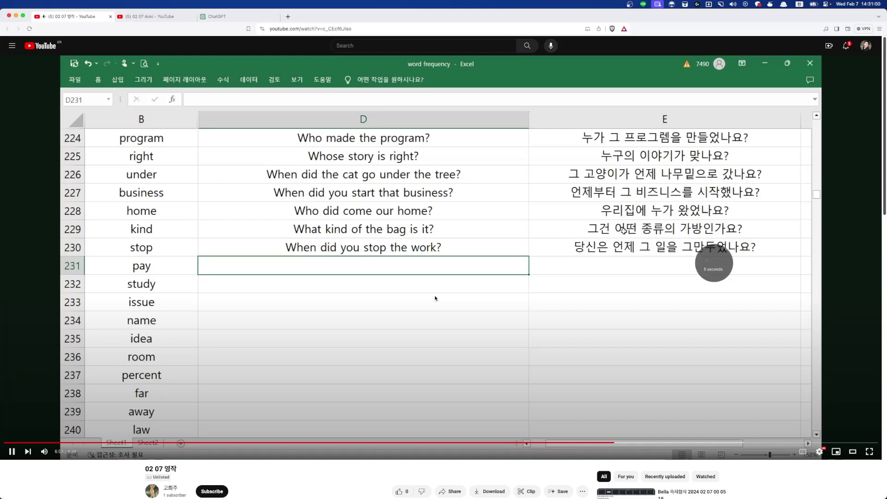
key(Left)
key(Left)
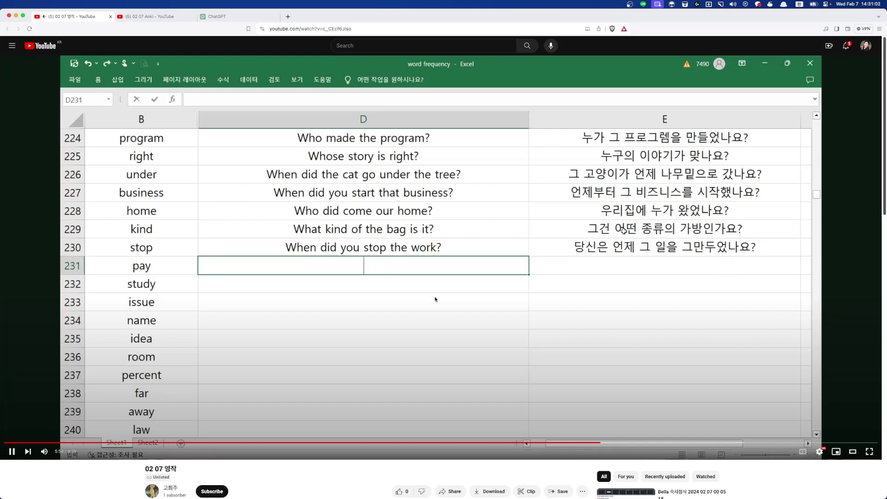
key(Left)
key(super+Tab)
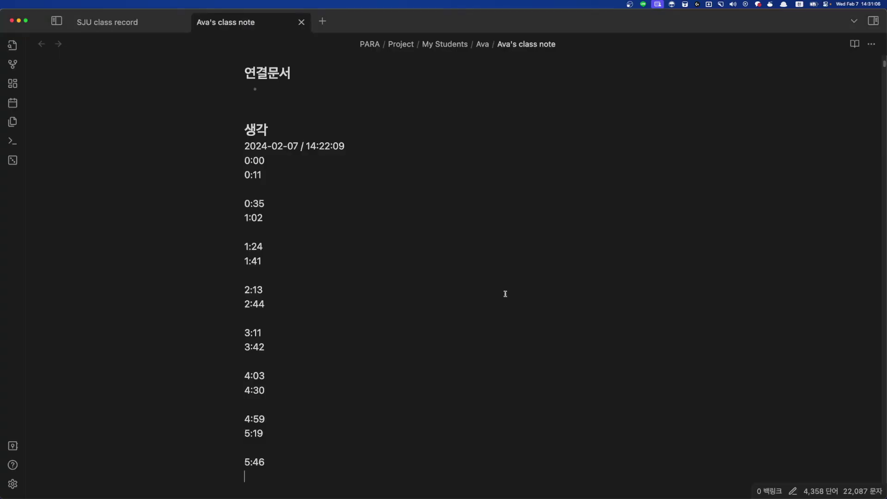
key(Return)
text(5:57)
Step: Locate in the video where the row 231 sentence is completed and log 6:14 after a blank line in the class note
key(super+Tab)
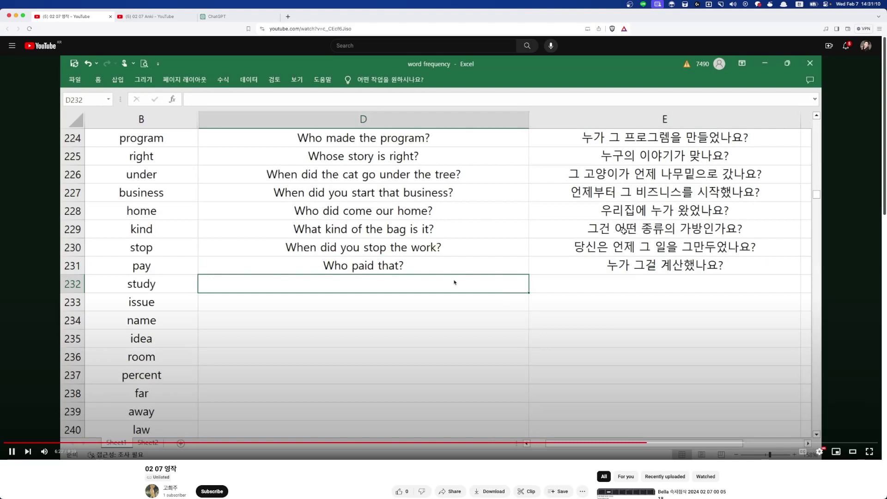
key(Left)
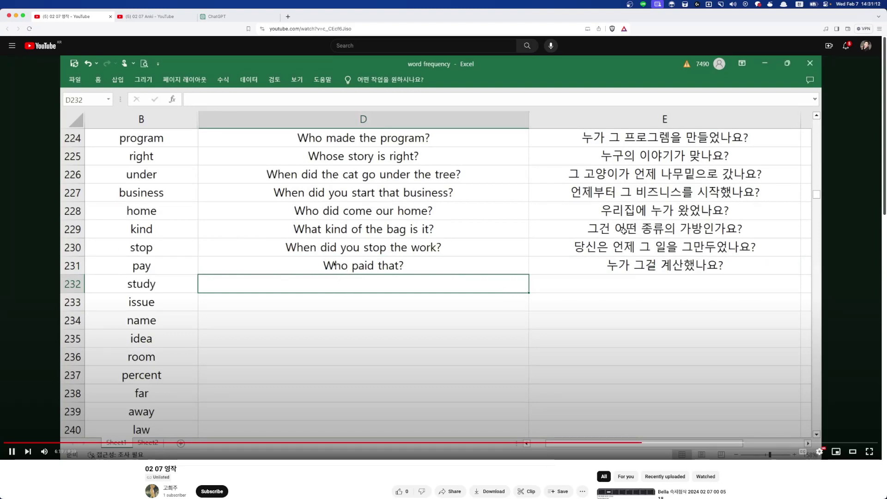
key(Left)
key(Left)
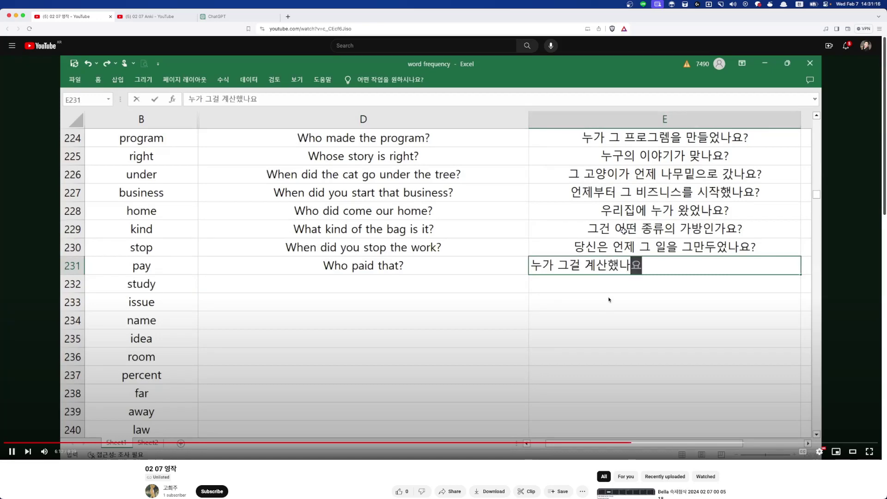
key(super+Tab)
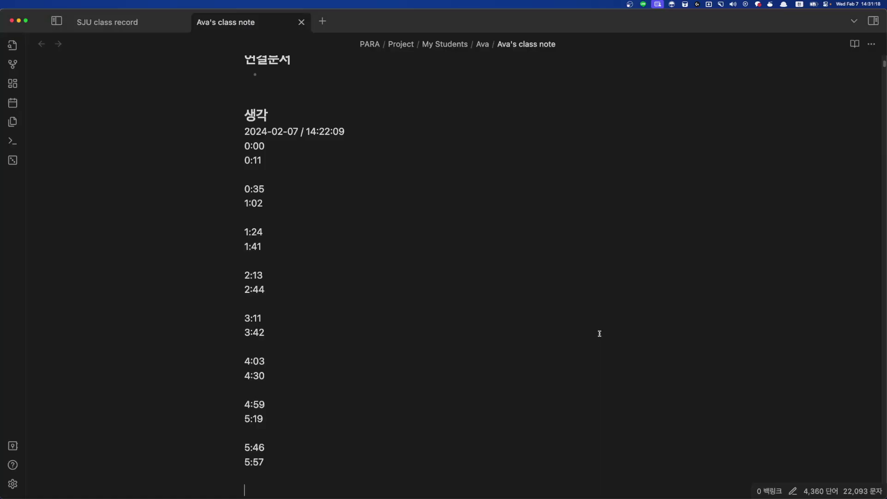
text(5)
key(Return)
key(Return)
text(6:1)
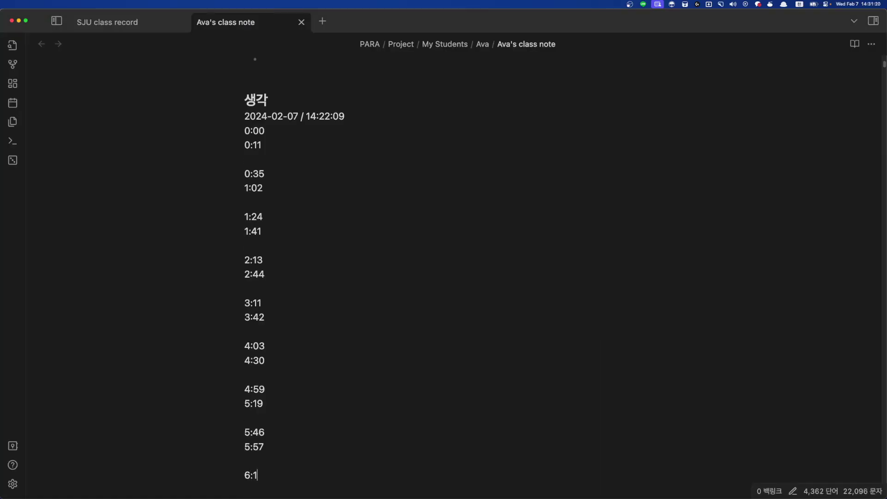
text(4)
Step: Locate where writing starts in row 232, log 6:33 below 6:14 in the class note, and return to the video
key(super+Tab)
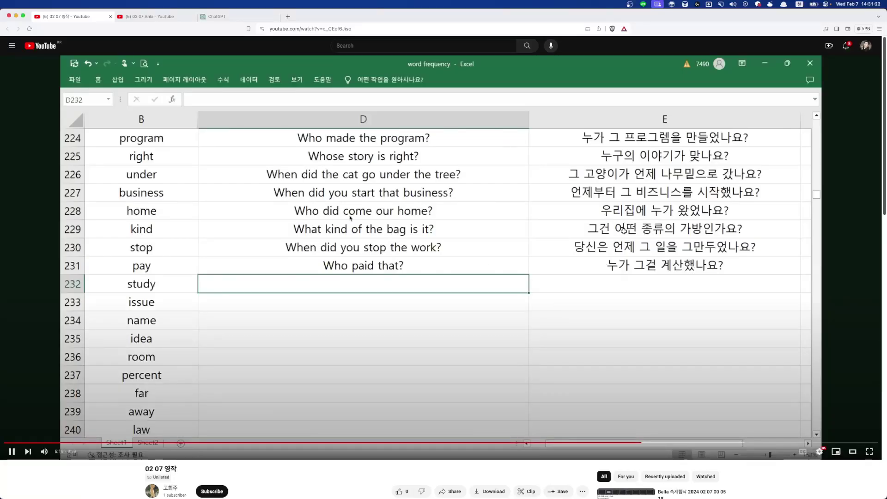
key(Right)
key(Right)
key(Right)
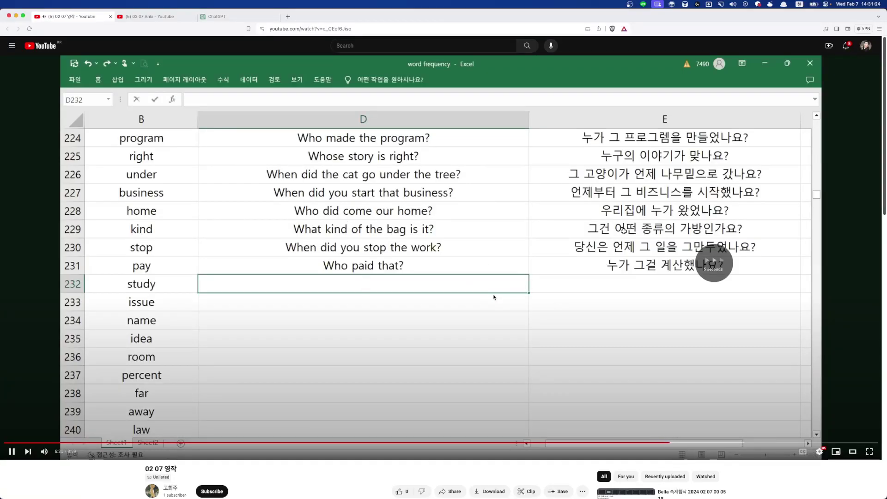
key(Left)
key(Left)
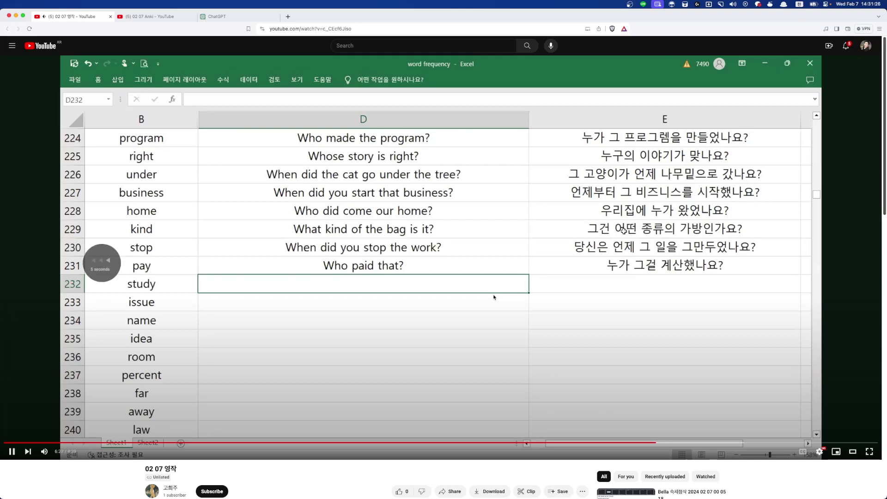
key(Right)
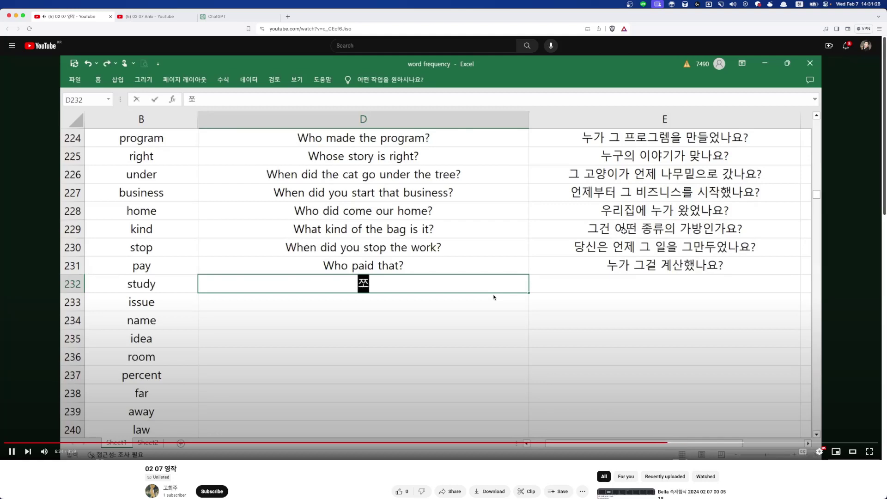
key(Left)
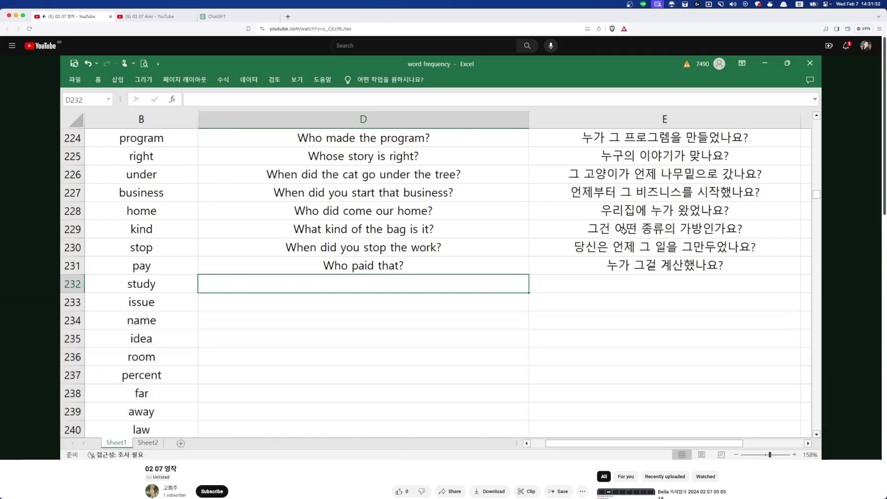
key(super+Tab)
text(33)
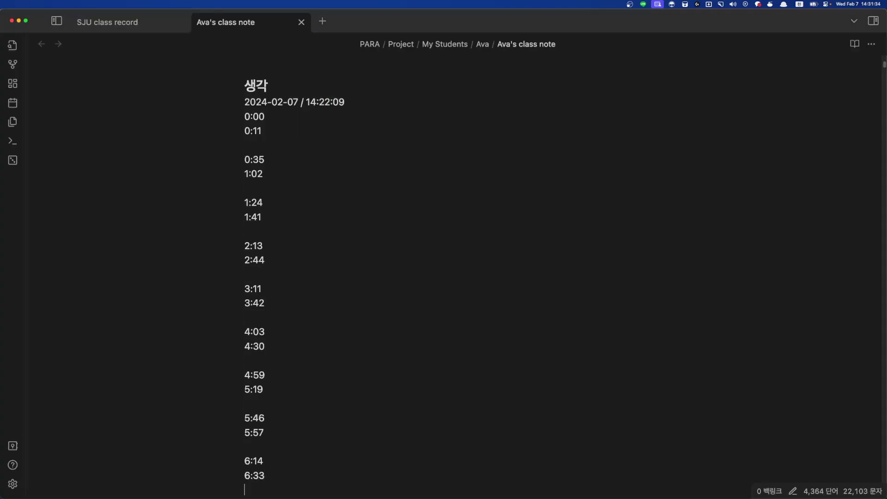
key(Return)
key(super+Tab)
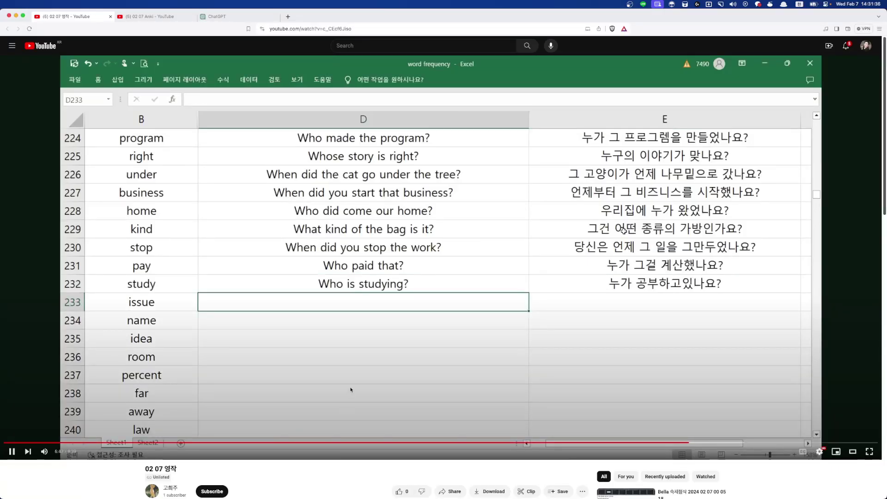
Step: Log 6:50 after a blank line in the class note as the completion time of row 232, and return to the video
key(Left)
key(super+Tab)
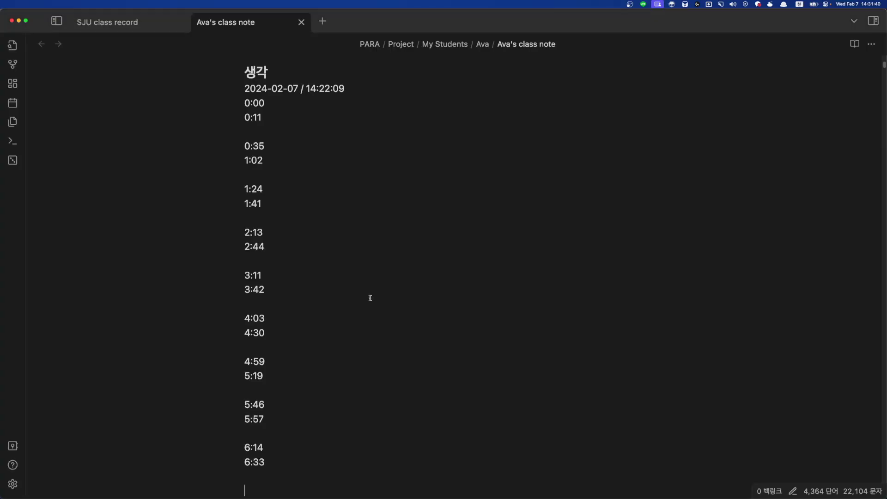
key(Return)
key(Return)
text(6:52)
key(super+Tab)
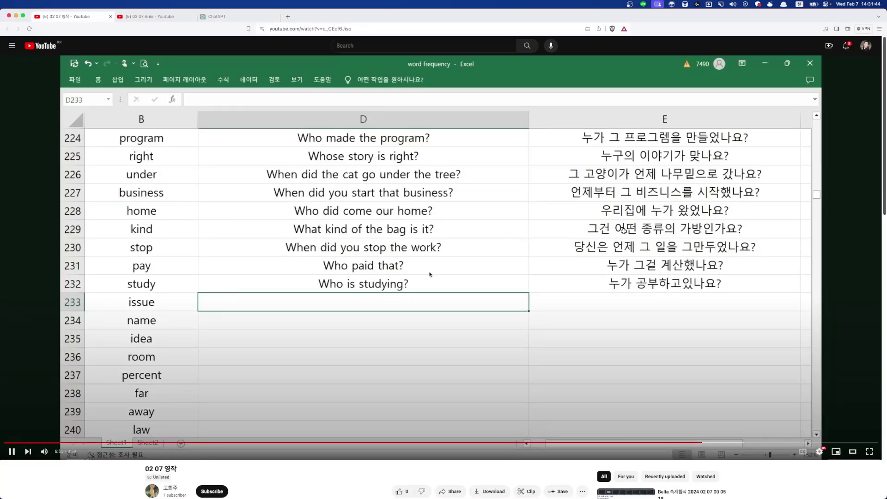
Step: Find where writing begins in row 233, log 7:10 below 6:50 in the class note, and return to the video
key(Right)
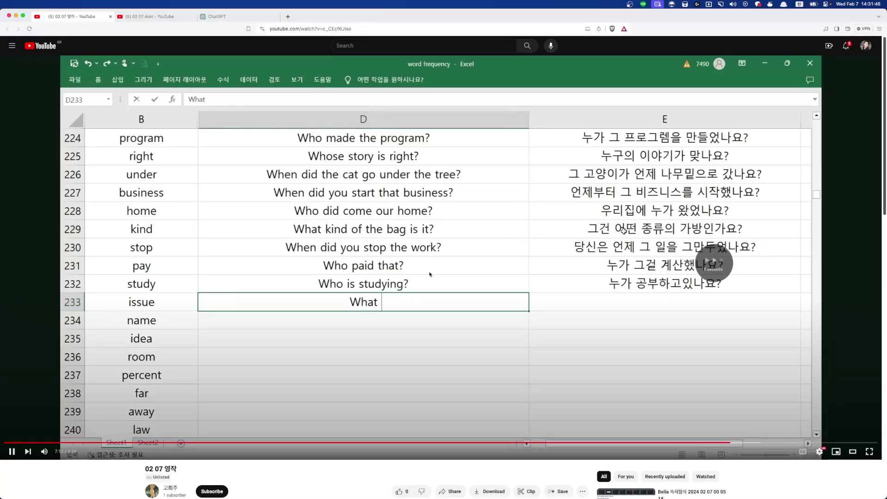
key(Left)
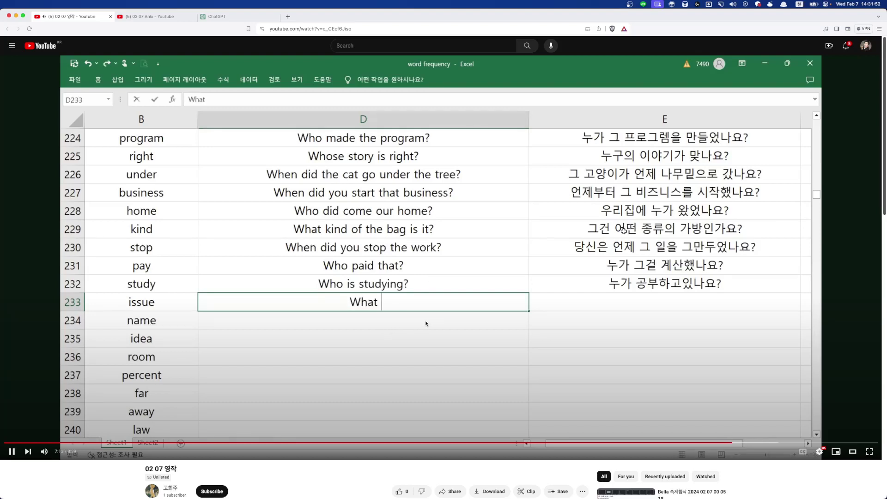
key(super+Tab)
key(Return)
text(7:20)
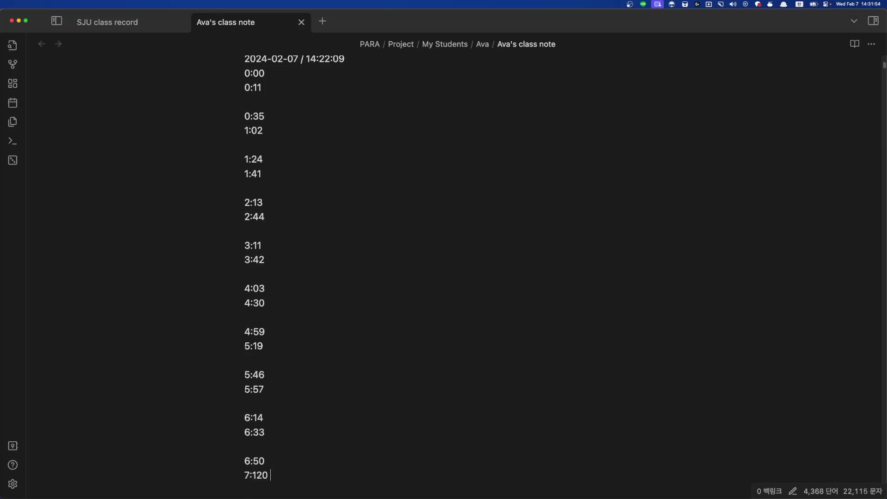
key(BackSpace)
key(BackSpace)
text(10)
key(Return)
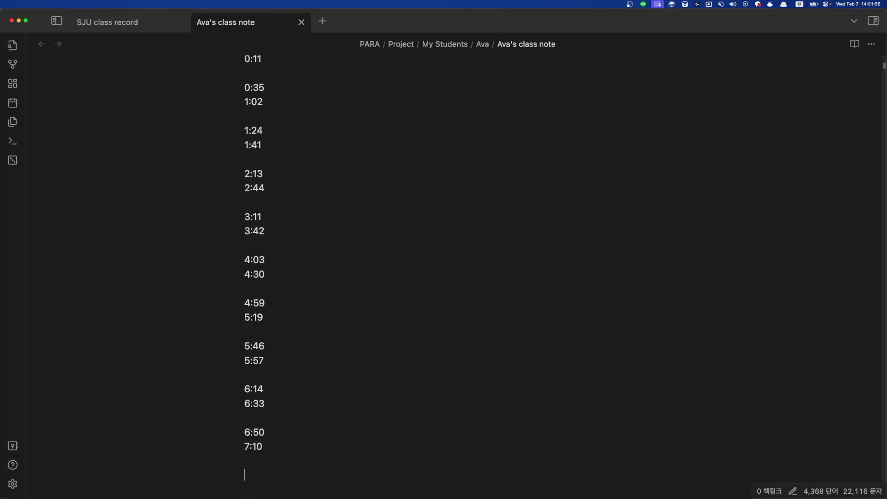
key(super+Tab)
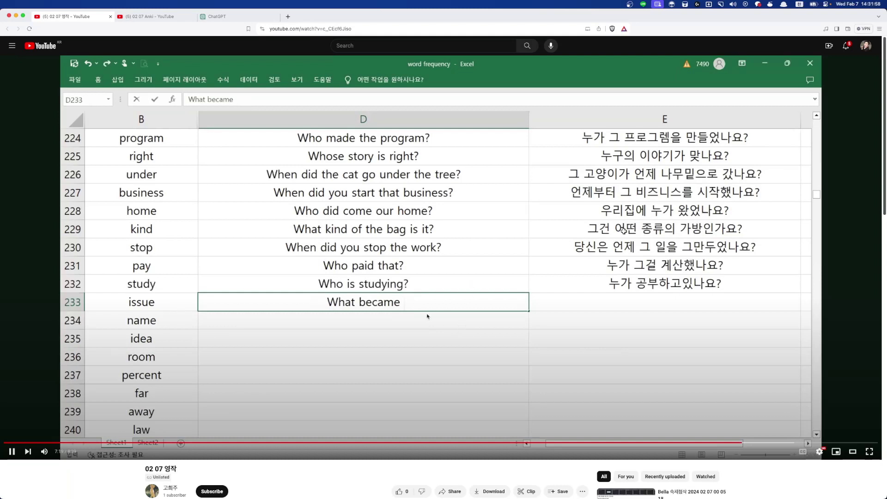
Step: Pause the video at the finished row 233 sentence and enter "What became issue" as the Front of a new Anki card
click(474, 331)
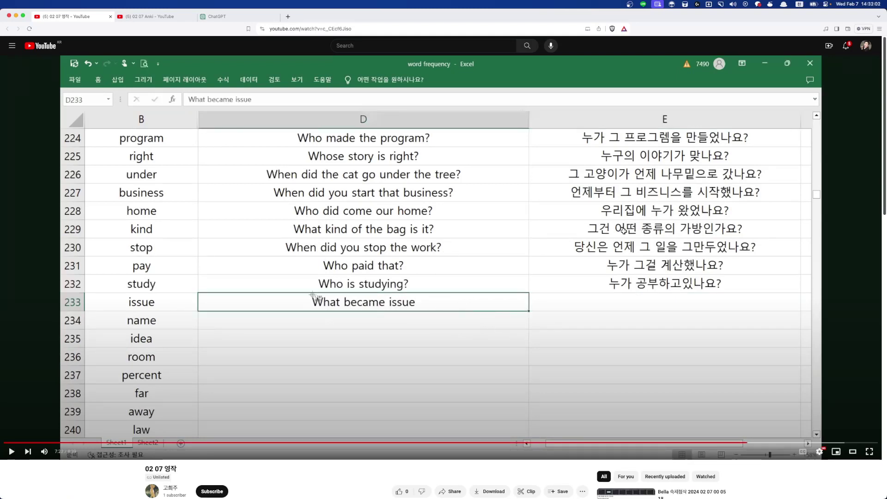
drag(305, 293, 431, 310)
key(super+Tab)
key(super+Tab)
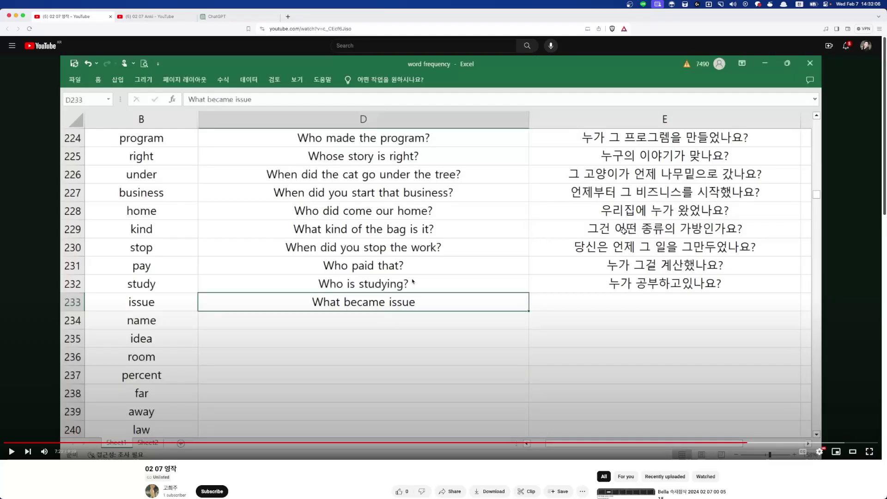
key(super+Tab)
key(Tab)
text(What became issue)
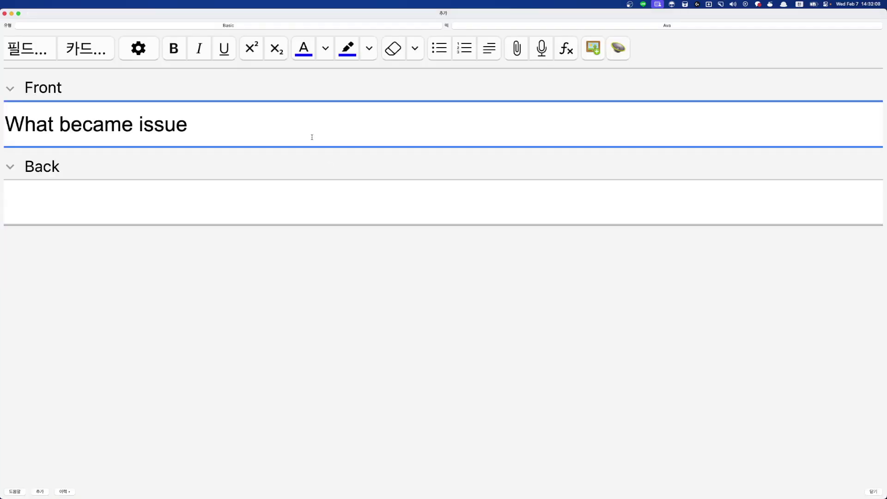
Step: Add the instruction line "다음 문장을 바르게 고치시오" above the sentence on the card's Front
key(super+Up)
key(Return)
key(Up)
text(다)
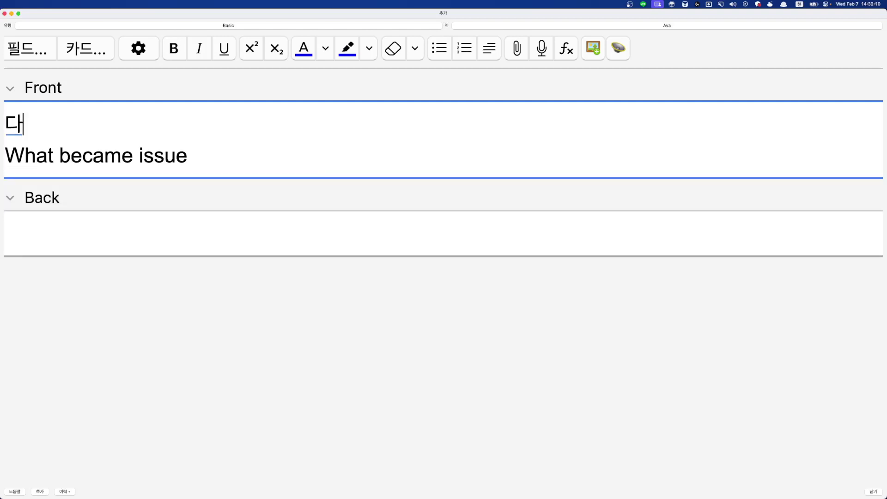
text(음 문장을 바르게 고치시오)
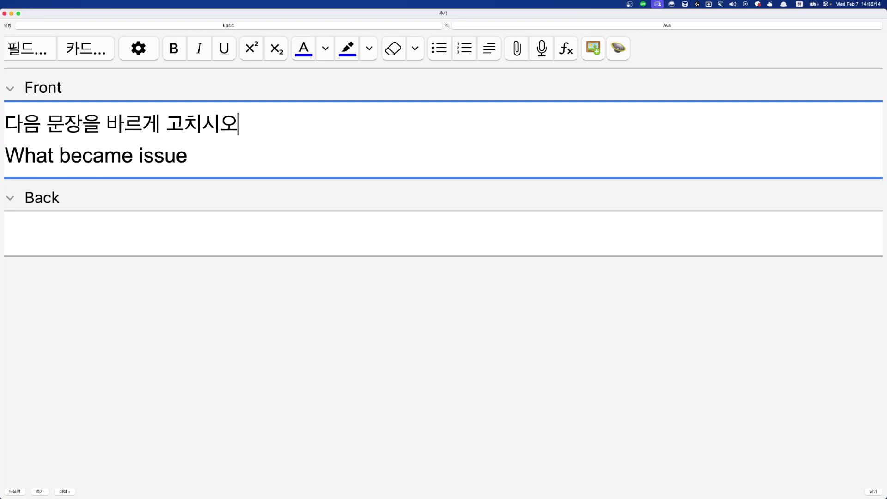
Step: Copy the Front sentence into a new message in the existing ChatGPT conversation, closing the extra ChatGPT tab
key(Down)
key(shift+super+Left)
key(super+c)
key(alt+space)
text(ㅎ)
key(BackSpace)
key(ctrl+space)
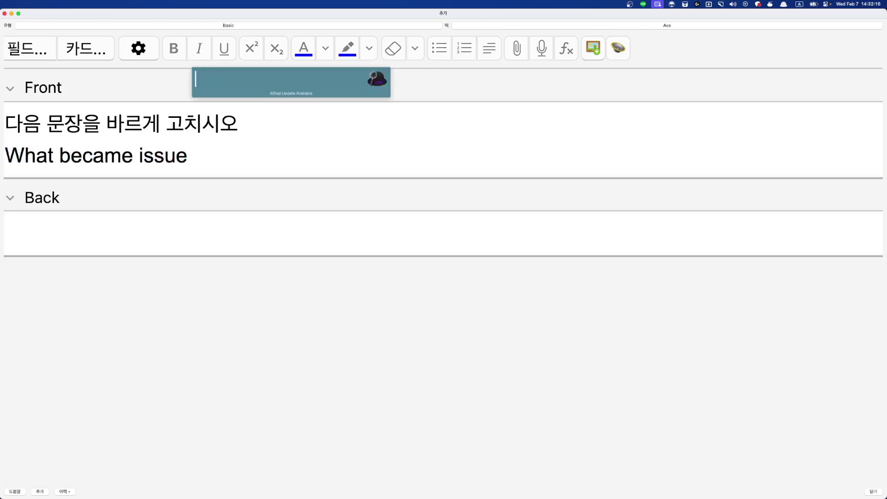
text(gpt)
key(Return)
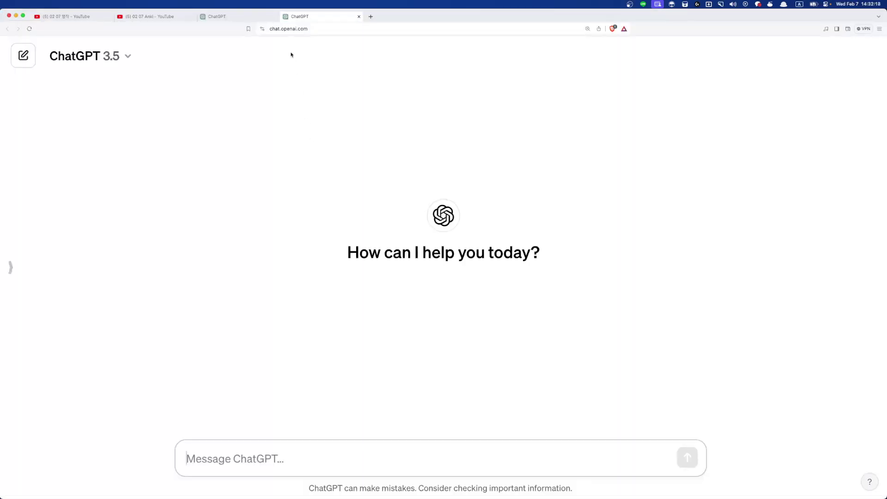
key(super+w)
click(367, 454)
key(super+v)
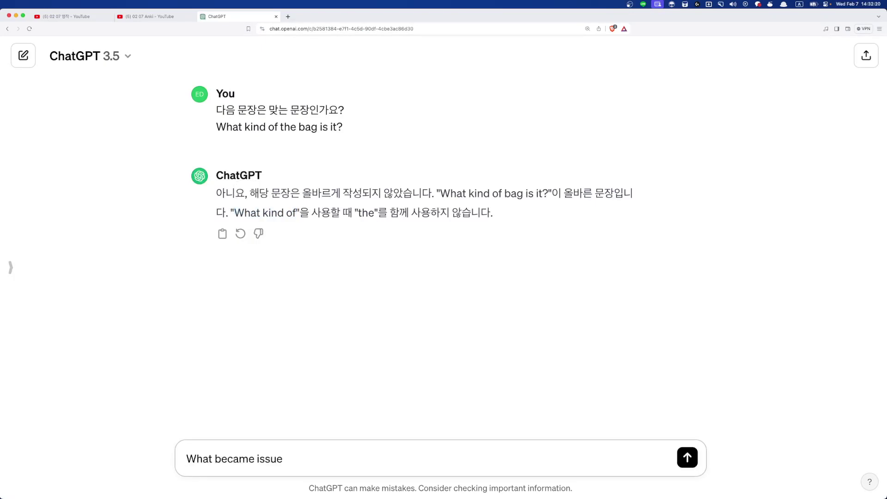
Step: Put the question "아래 문장은 어때?" above the sentence, send it to ChatGPT, and examine the suggested correction
key(Up)
key(shift+Return)
text(dkfo)
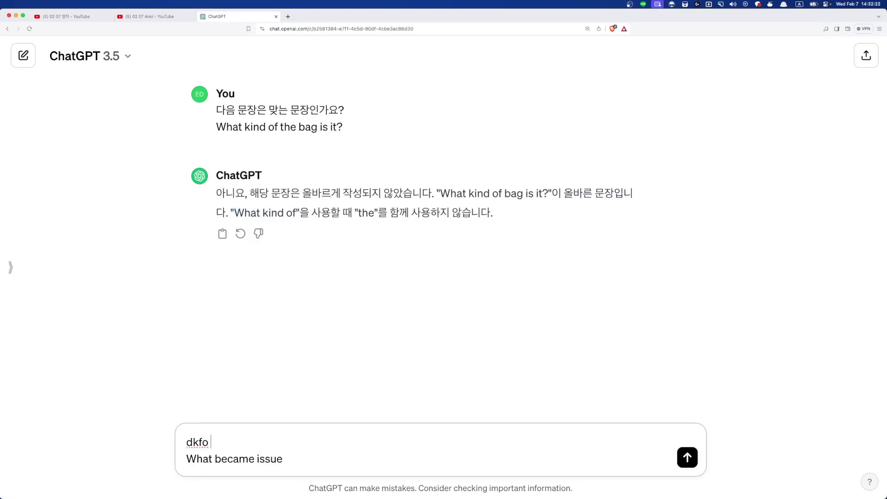
key(BackSpace)
key(BackSpace)
key(BackSpace)
key(BackSpace)
key(ctrl+space)
text(아래 무ㄴ장은 어때?)
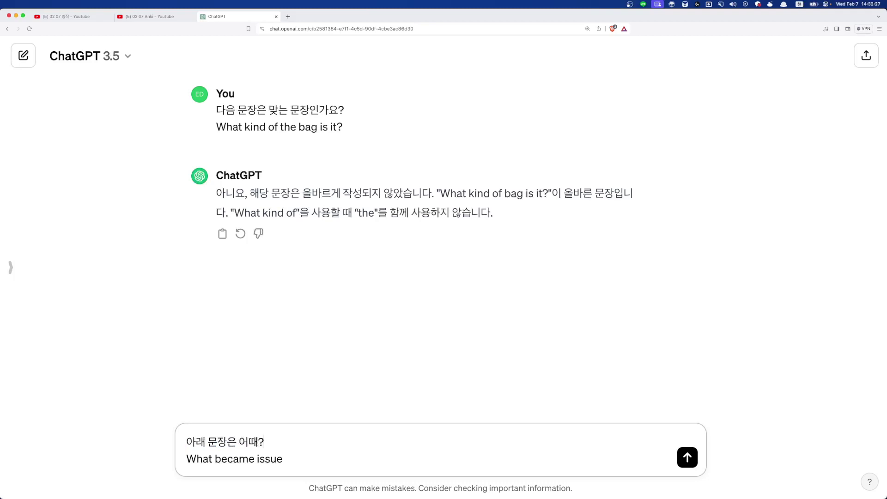
key(Return)
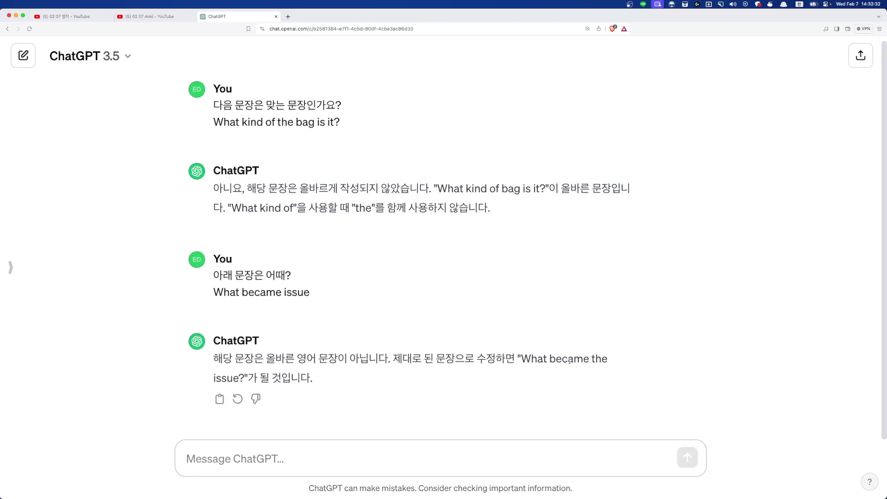
double_click(596, 360)
click(585, 390)
Step: Return to the Anki card and copy the sentence "What became issue" from the Front into the Back
key(super+Tab)
click(275, 178)
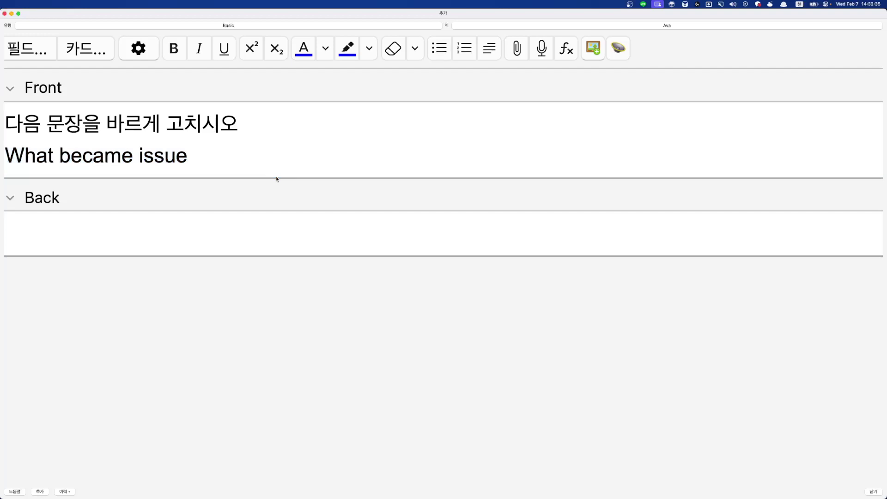
triple_click(258, 162)
click(258, 162)
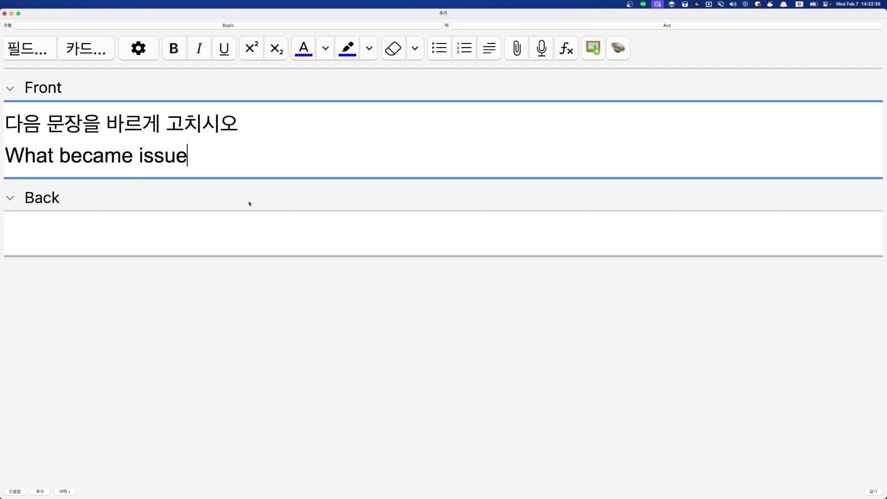
triple_click(258, 164)
key(super+c)
click(281, 235)
key(super+v)
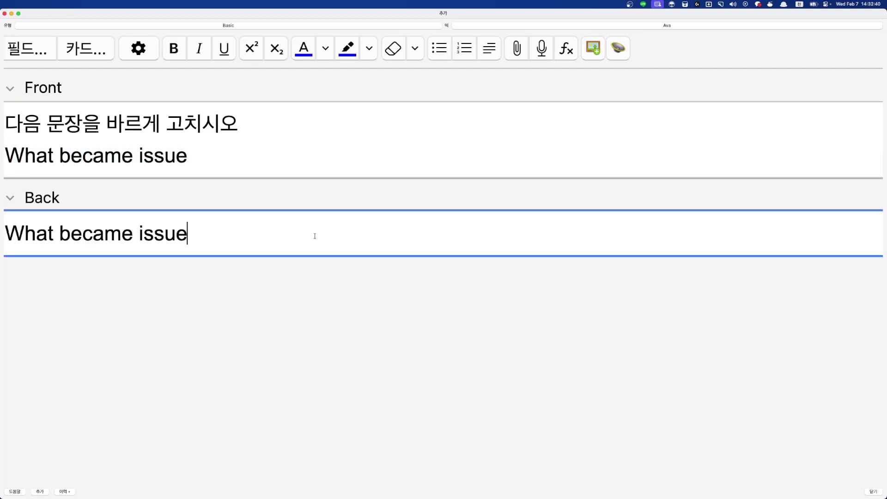
Step: Correct the Back sentence to "What became the issue" and add its Google Translate TTS audio in American English
key(Left)
key(Left)
key(Left)
key(Left)
key(Left)
text(ㄴ)
key(BackSpace)
key(caps_lock)
text(the)
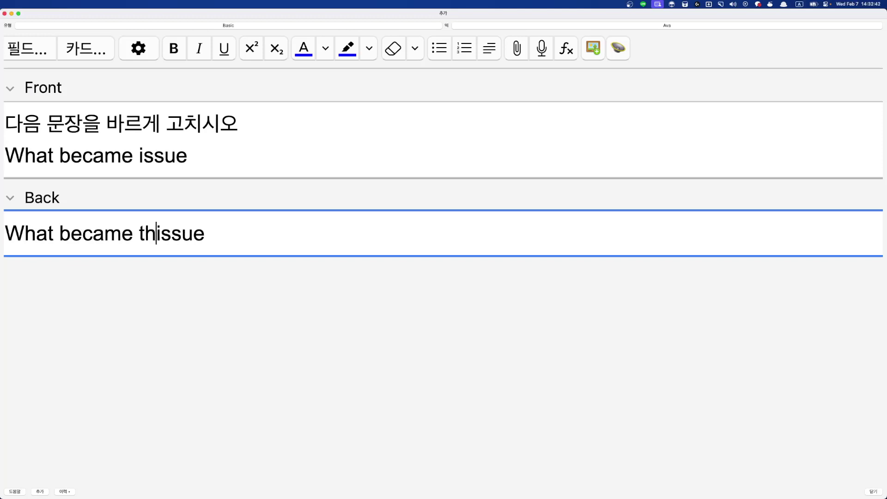
key(super+t)
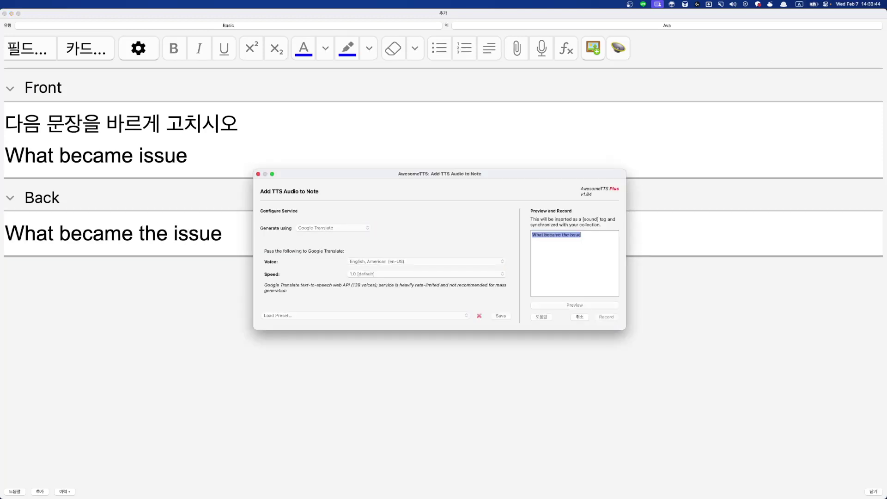
key(Return)
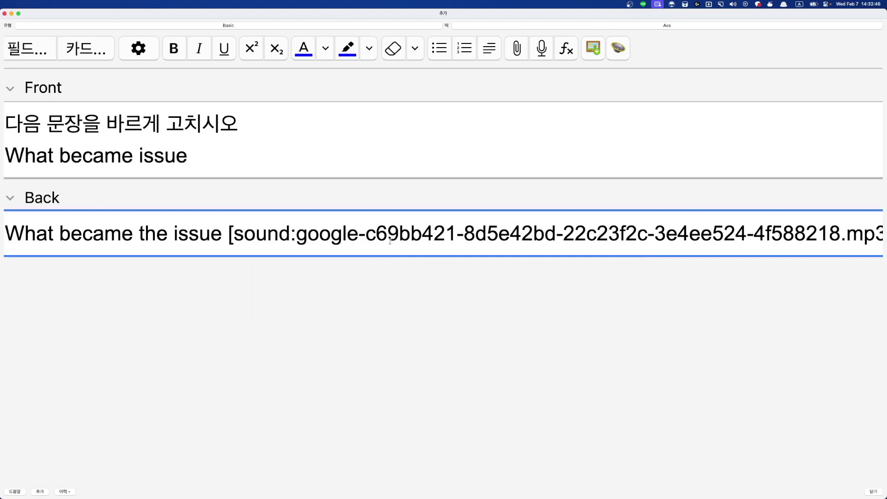
Step: Add the Korean translation "무엇이 이슈가 되었니?" on a new line below the corrected sentence on the Back
key(Return)
text(s)
key(BackSpace)
key(caps_lock)
text(무어)
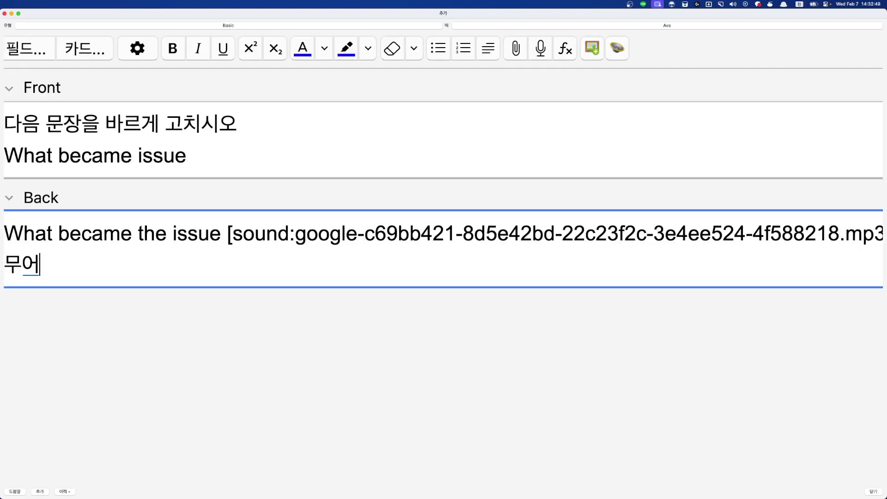
text(ㅅ이 ㄴ)
key(BackSpace)
text(이슈가)
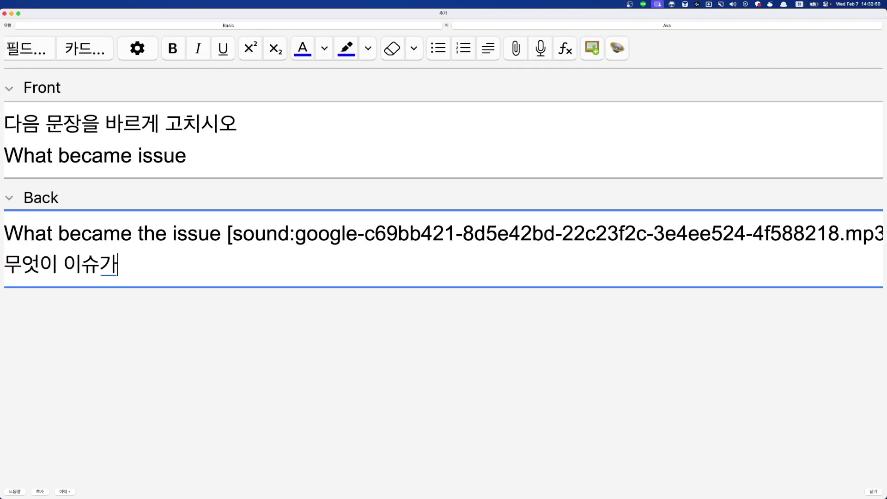
text( 되었니?)
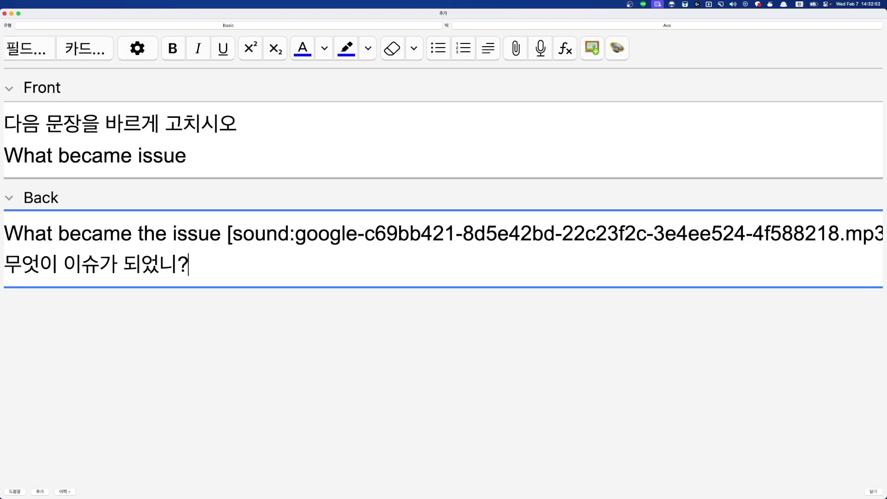
Step: Number the Korean line on the Back as "1." and continue it with "라고 묻는데"
click(4, 264)
text(1.)
click(213, 264)
text(라고 무)
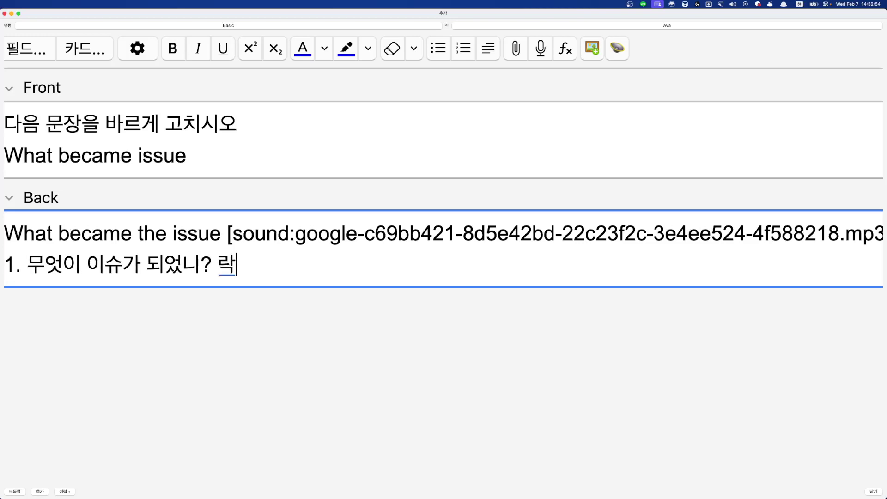
text(ㄷ는데 )
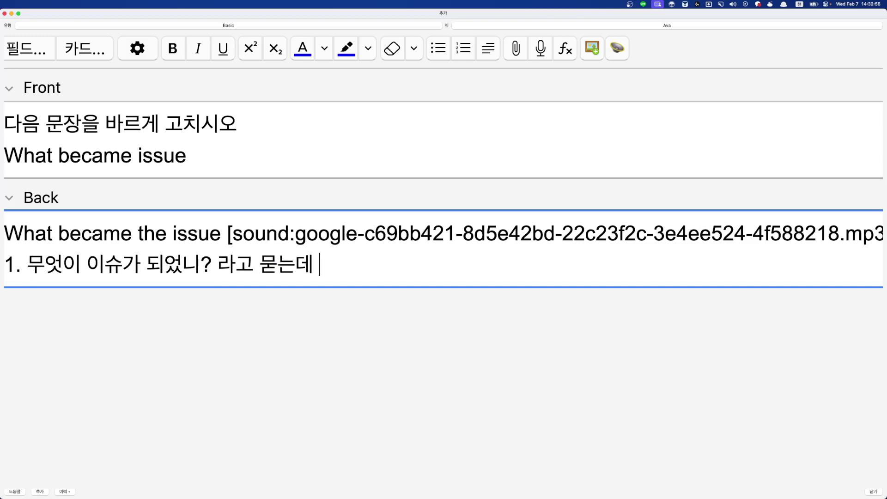
Step: Finish the explanation on the Back with "issue 가 가산명사라서 관사가 들어가야함"
text(ㅑㄴ)
key(BackSpace)
key(BackSpace)
key(ctrl+space)
text(issue)
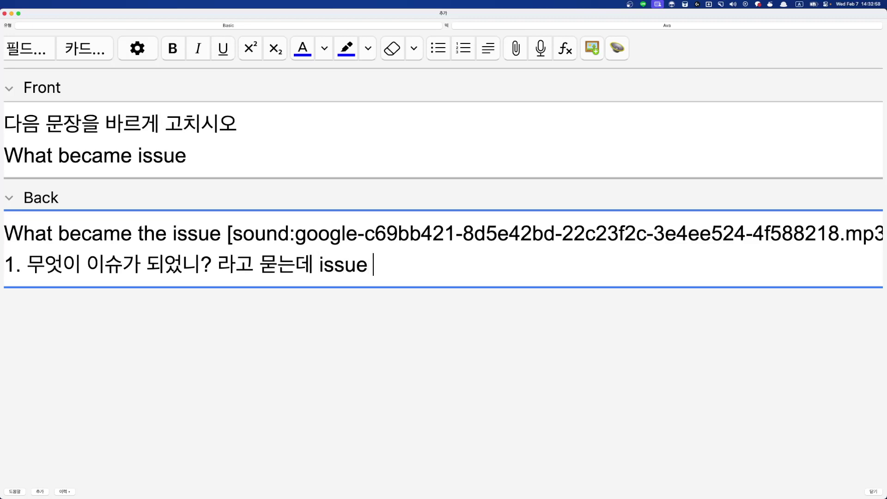
key(ctrl+space)
text(가 )
text(가산)
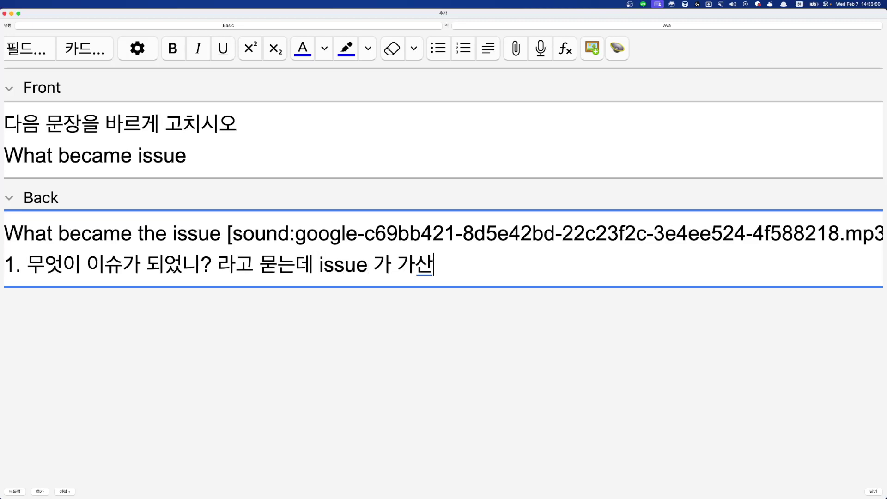
text(명사라서 관스ㅏ가 들어가야)
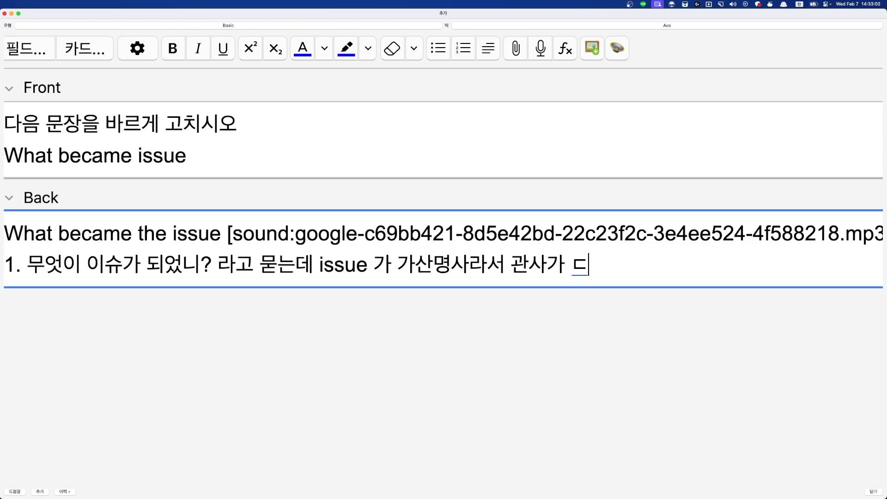
text(함)
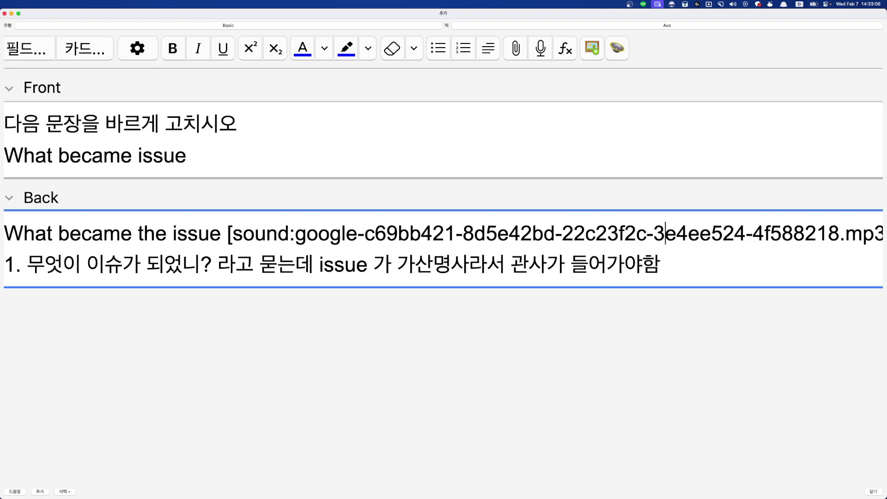
Step: Copy the corrected sentence "What became the issue" and the Front text, and add the finished card to the deck
key(super+Left)
key(shift+alt+Right)
key(shift+alt+Right)
key(shift+alt+Right)
key(shift+alt+Right)
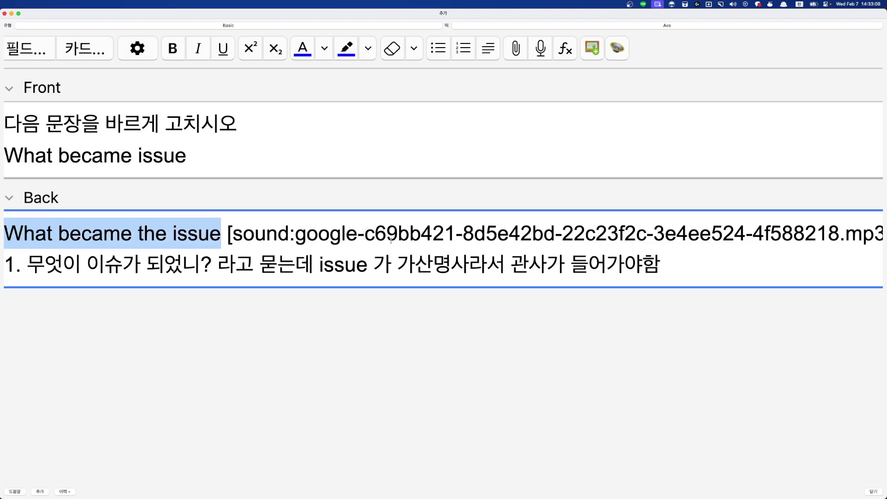
drag(375, 174, 294, 69)
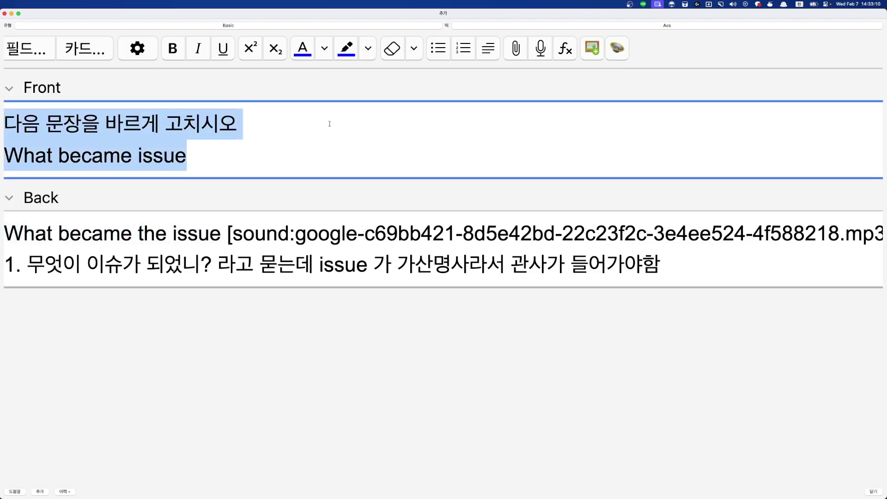
key(super+Return)
Step: Fill a new card with the same Front text and only "What became the issue" on the Back
key(Tab)
key(super+shift+v)
key(Return)
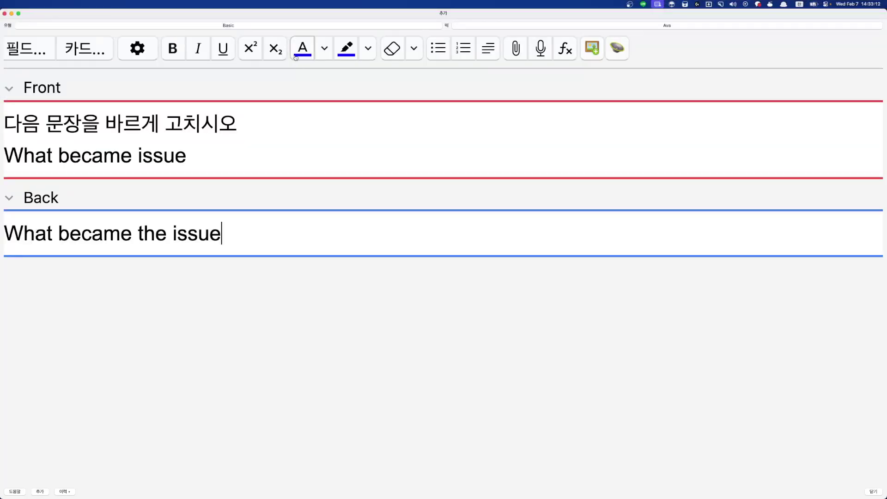
Step: Change the note type to "Basic (type in the answer)" and add the card to the deck
click(281, 26)
scroll(435, 265, down, 5)
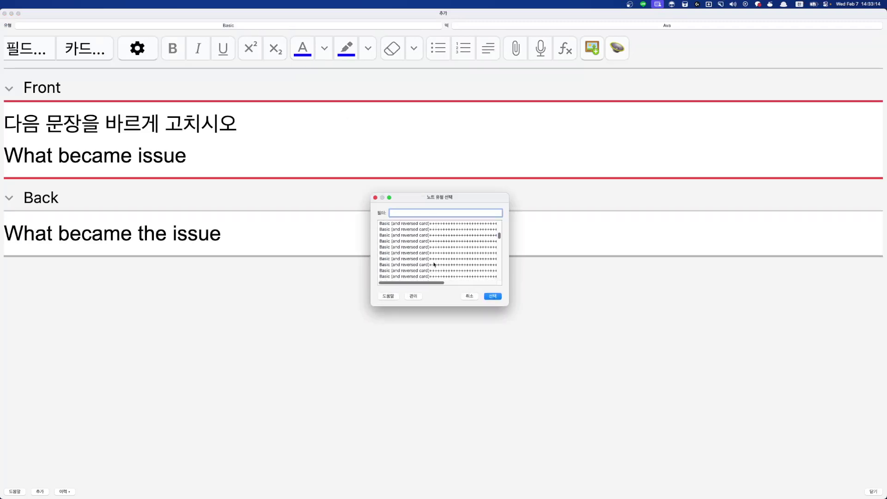
scroll(434, 265, down, 5)
double_click(428, 252)
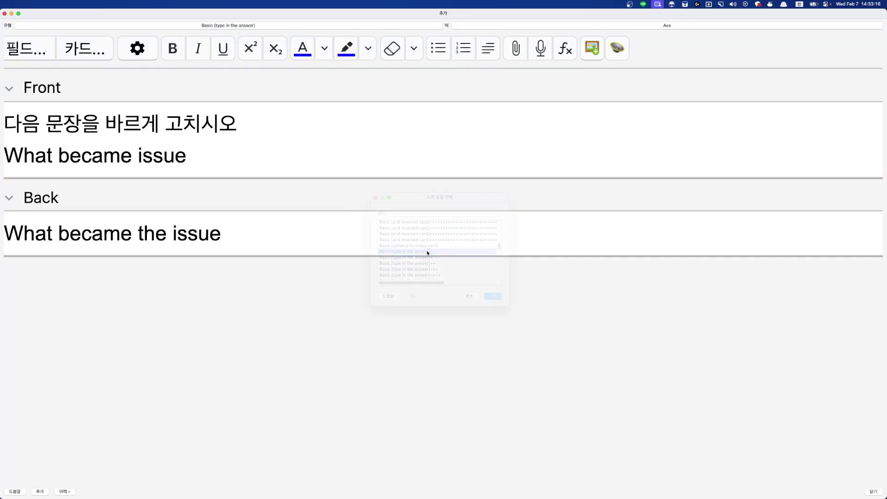
key(super+Return)
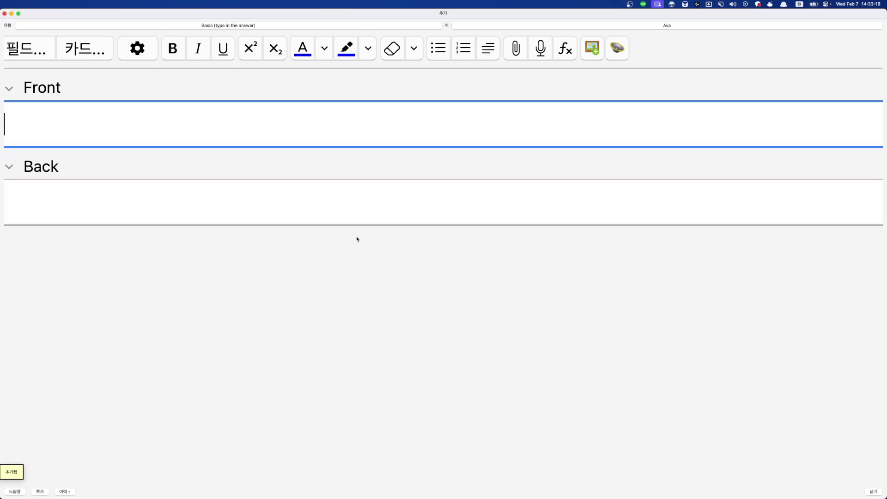
Step: Switch to the browser and play the writing video through the "What became issue?" row until row 234 begins
key(super+Tab)
key(super+1)
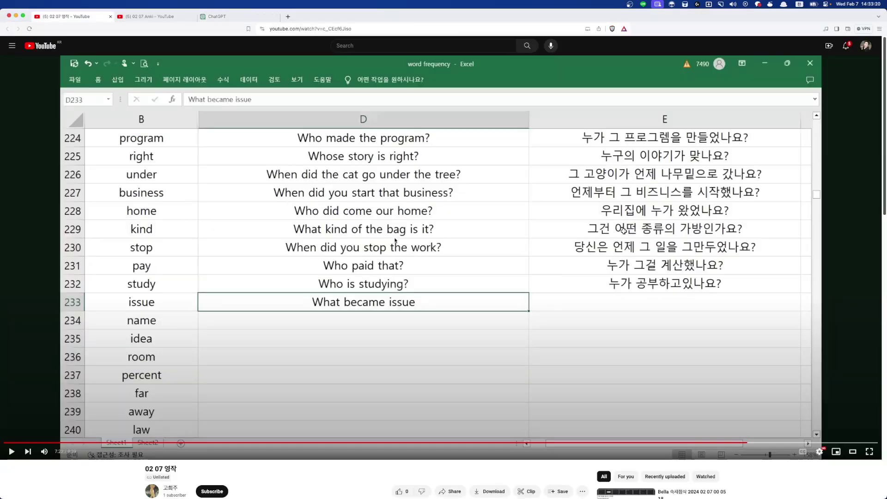
key(space)
key(super+Tab)
key(super+Tab)
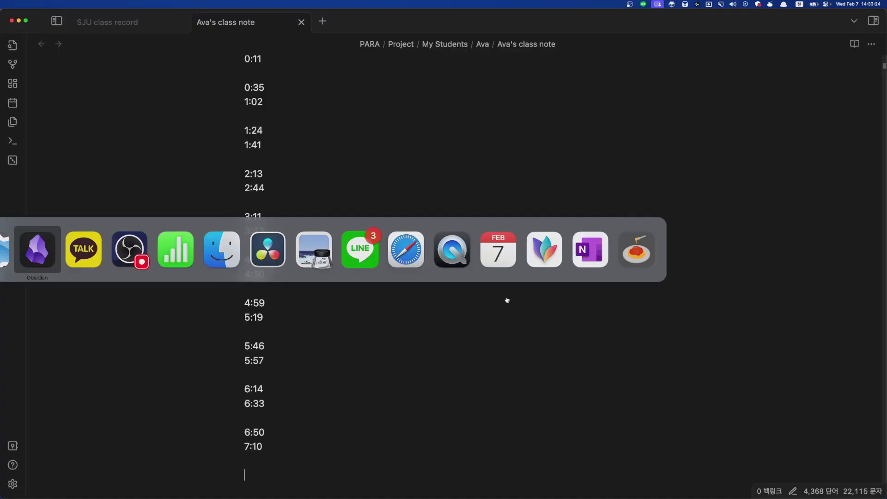
key(super+Tab)
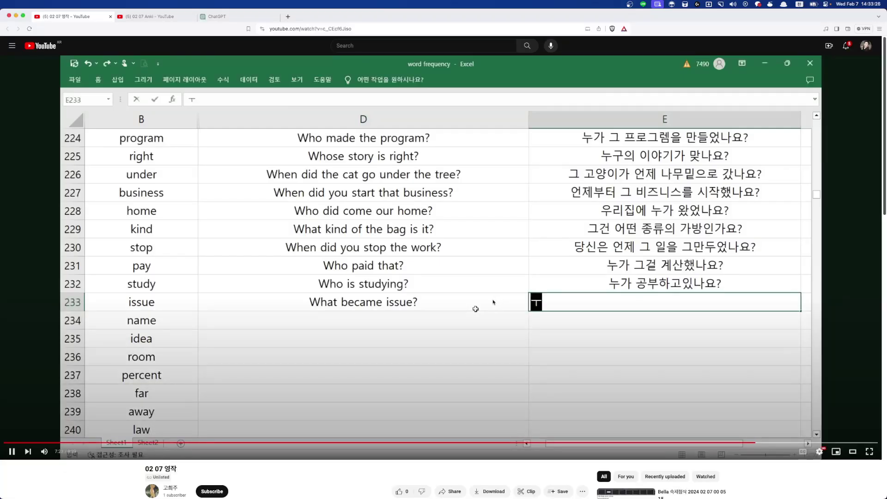
key(Right)
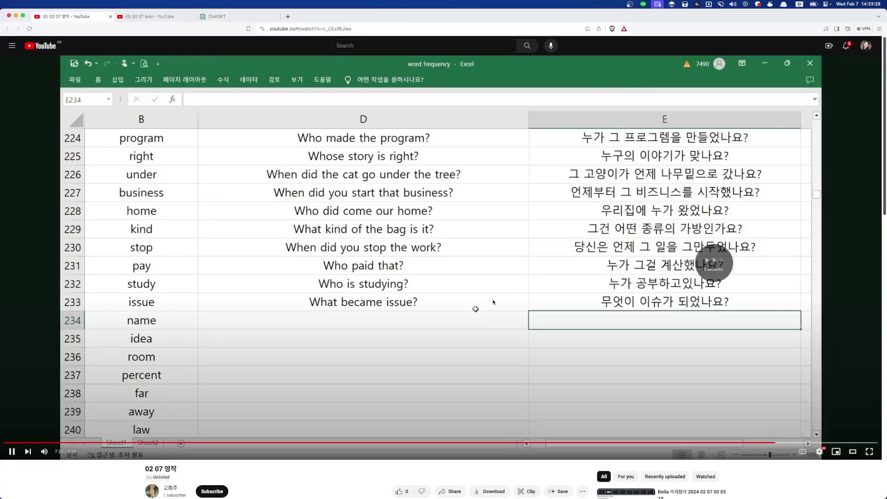
key(Left)
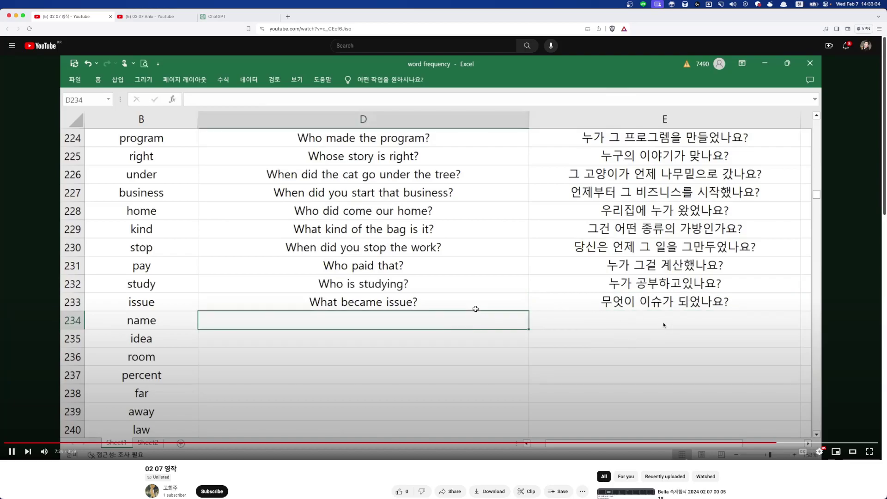
Step: Log the timestamp 7:39 at the end of the list in the Obsidian class note
key(super+Tab)
text(7:)
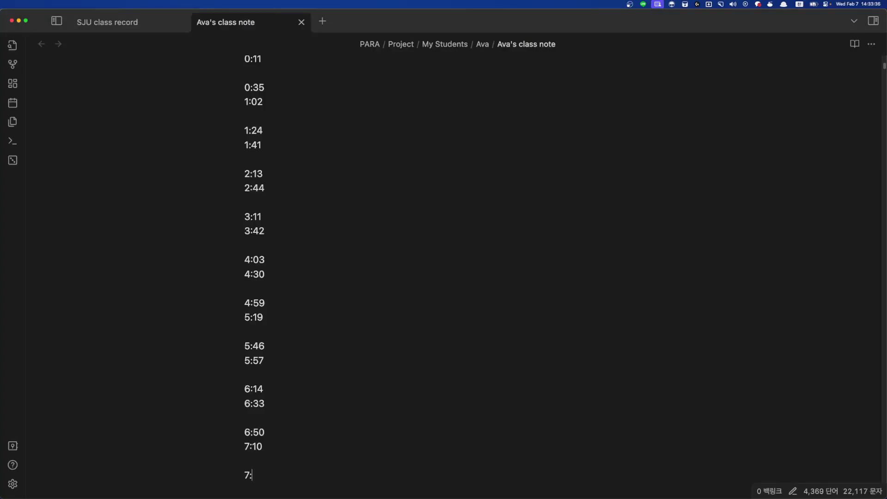
text(39)
Step: Find where the writing of row 234 starts in the video and log 7:47 below 7:39 in the class note
key(super+Tab)
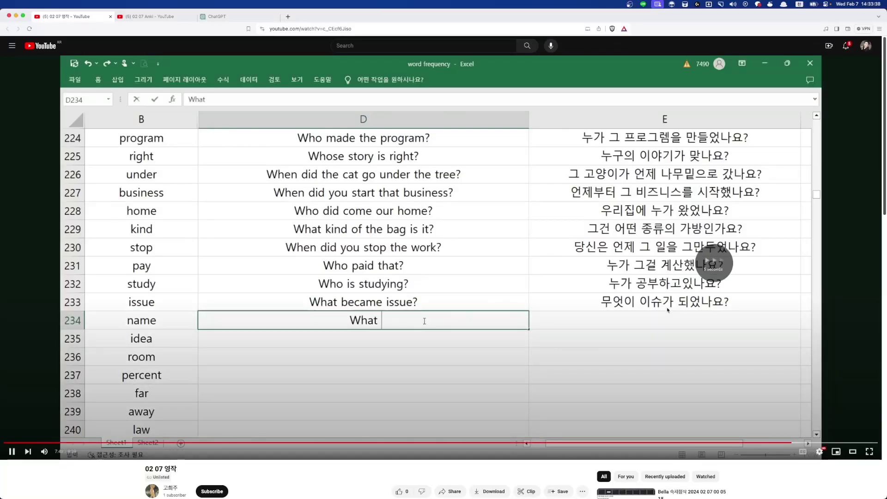
key(Left)
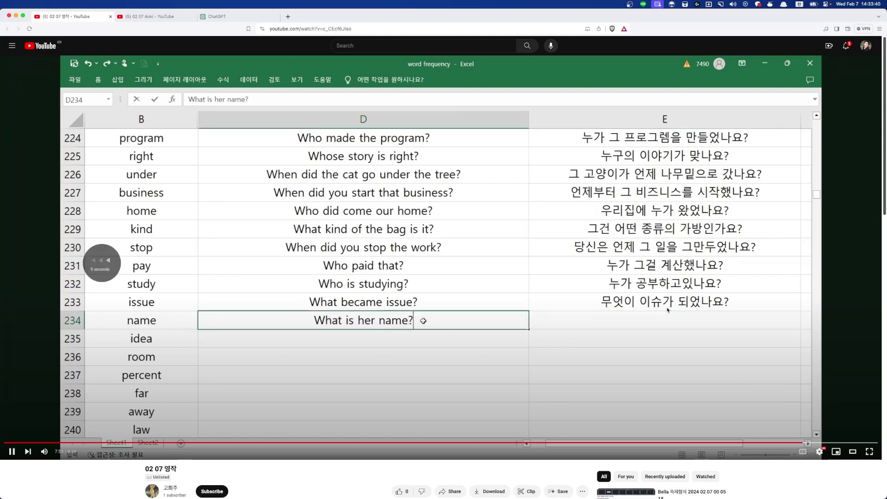
key(Left)
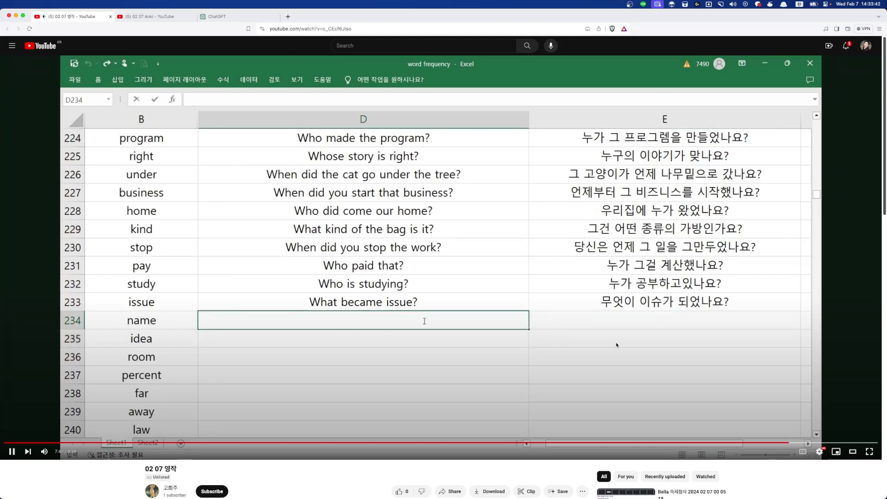
key(super+Tab)
key(Return)
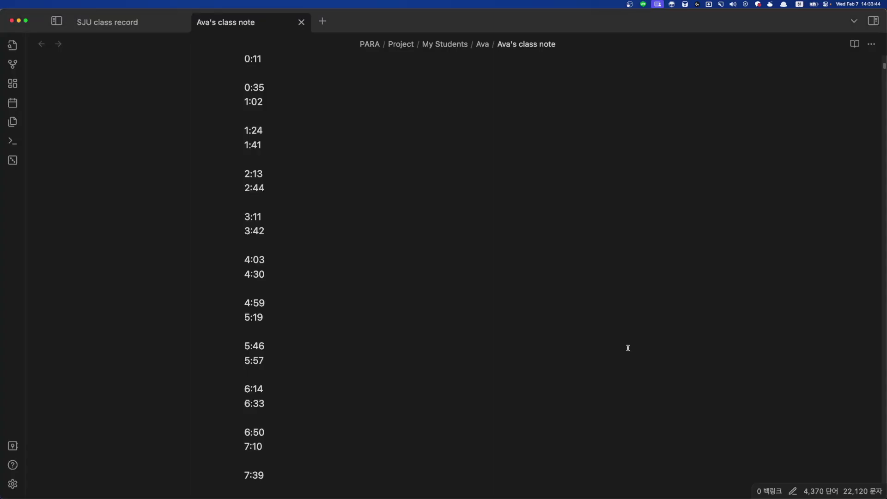
text(7:47)
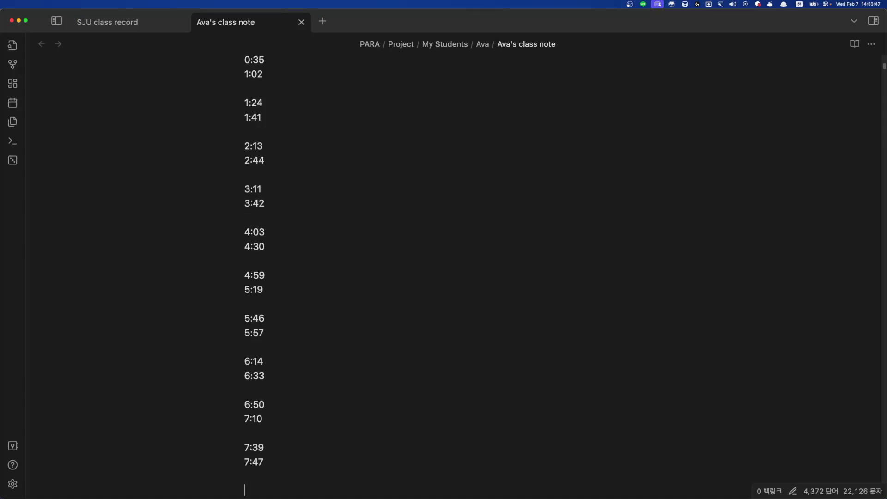
Step: Play the video until row 234 is complete and log 8:05 as the next timestamp in the class note
key(super+Tab)
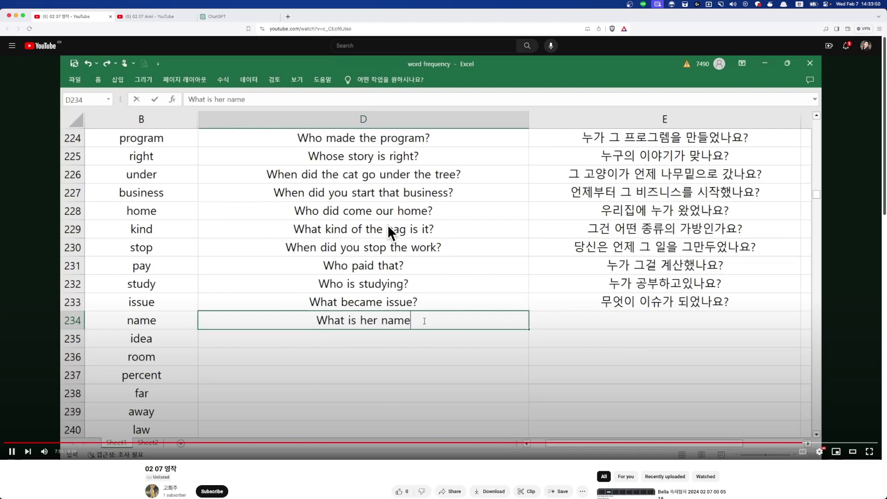
key(Right)
key(Left)
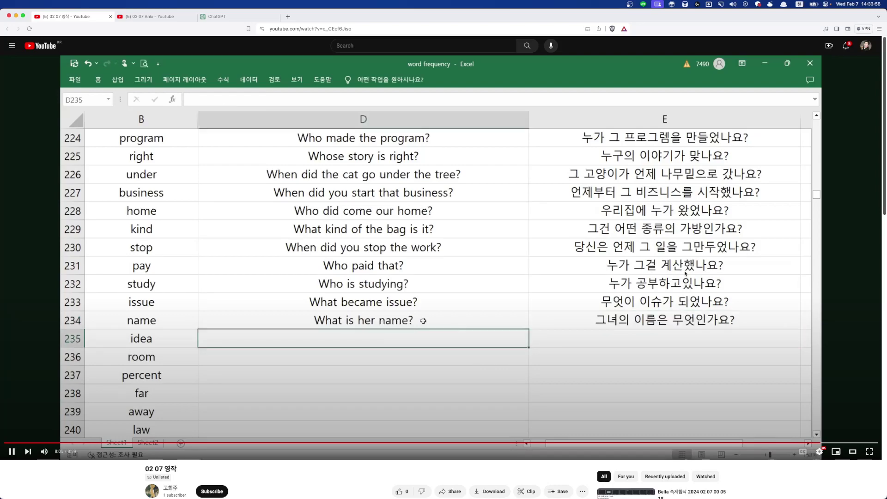
key(super+Tab)
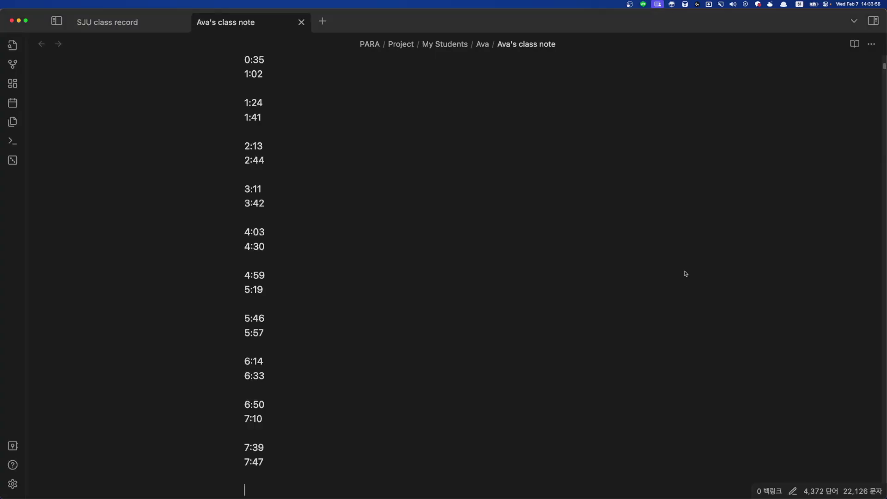
text(8:05)
Step: Watch the video for the start of row 235 and log 8:16 below 8:05 in the class note
key(super+Tab)
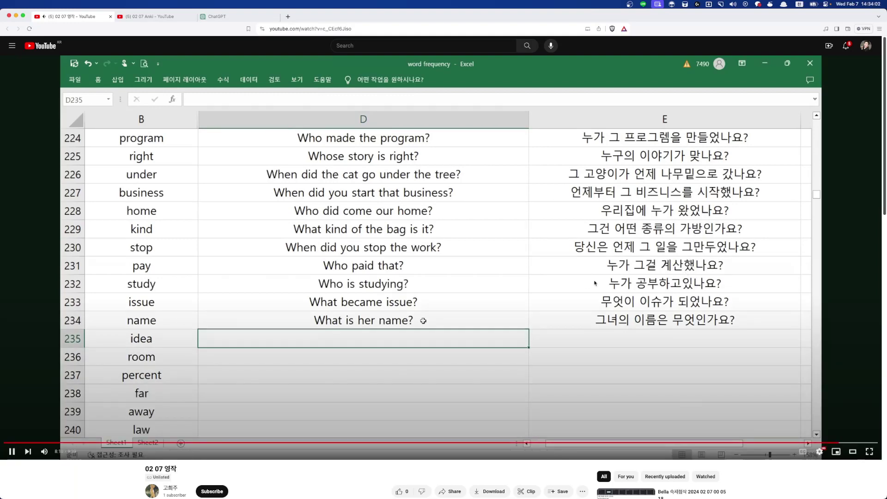
key(super+Tab)
key(Return)
text(8:)
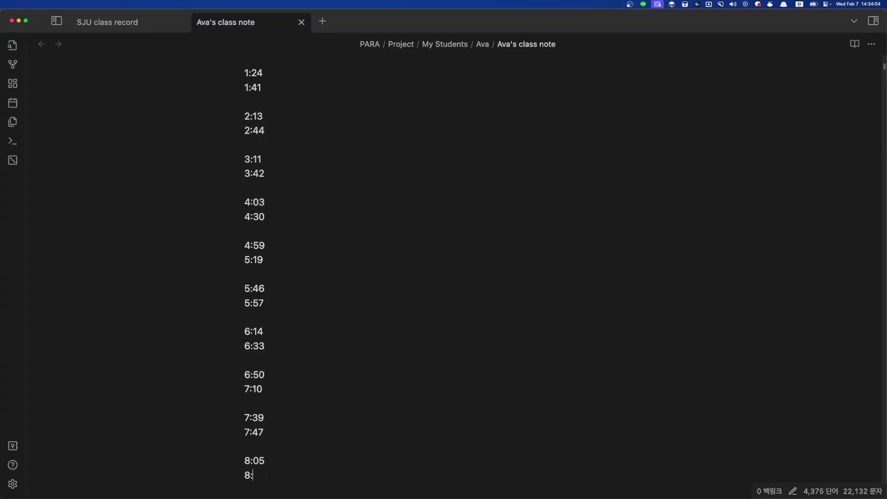
text(16)
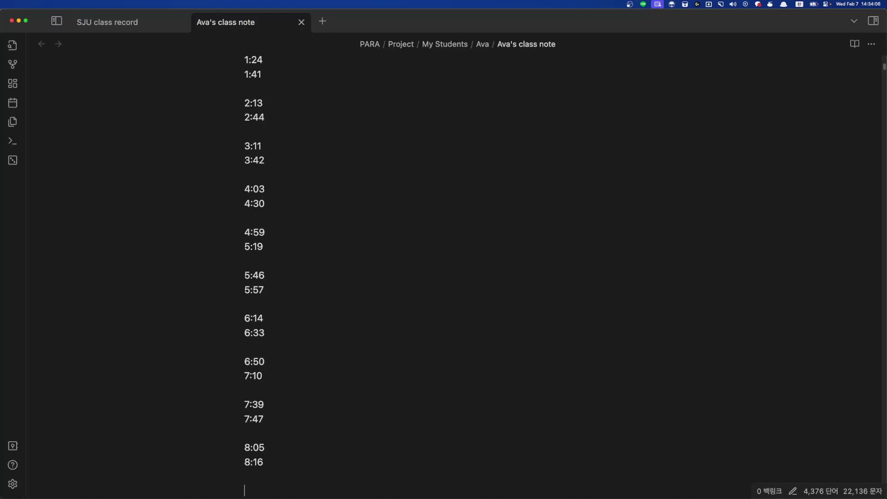
Step: Play the video until the "Whose idea is it?" row and its Korean translation are complete
key(super+Tab)
key(Right)
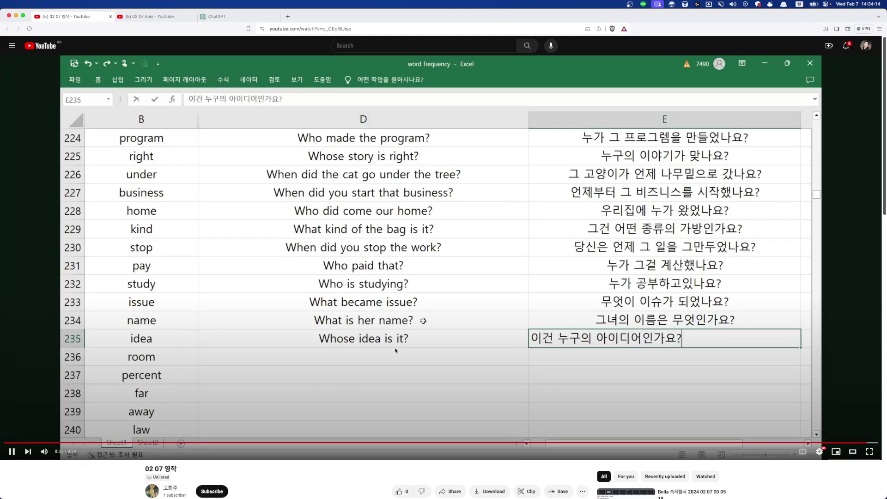
click(758, 56)
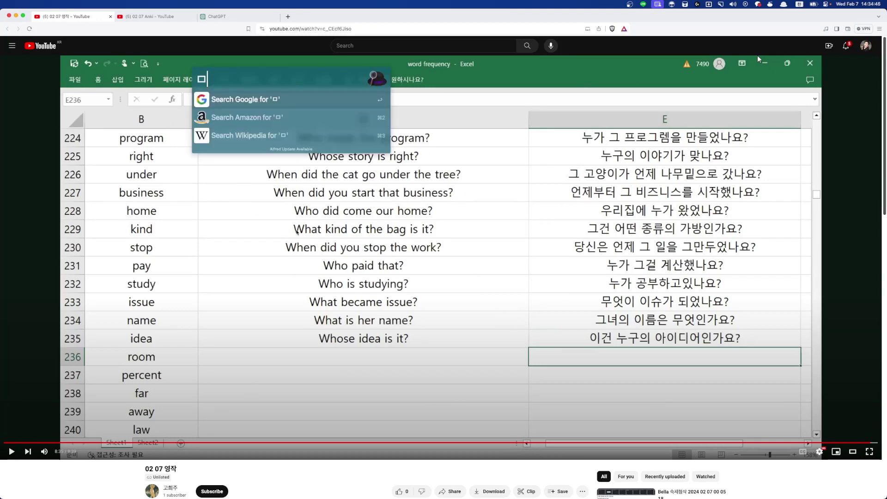
Step: Switch to the Numbers time-record spreadsheet and add three empty rows below row 802
key(ctrl+space)
key(super+Tab)
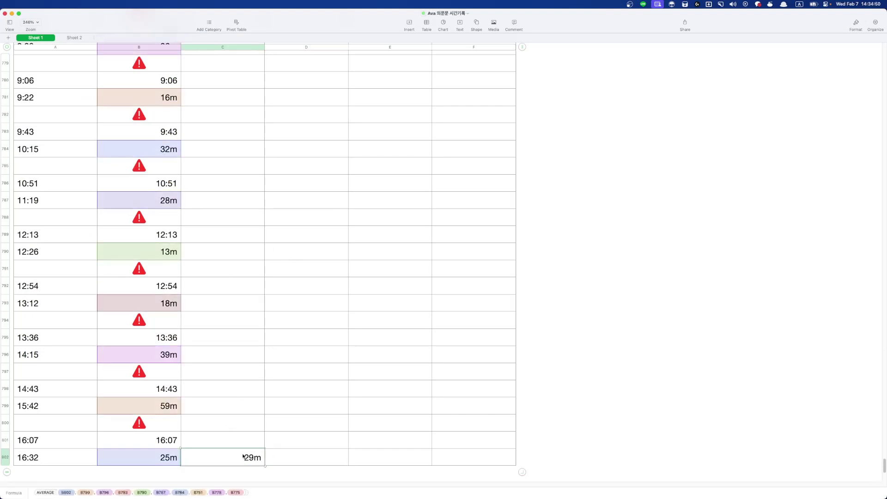
key(super+v)
key(super+z)
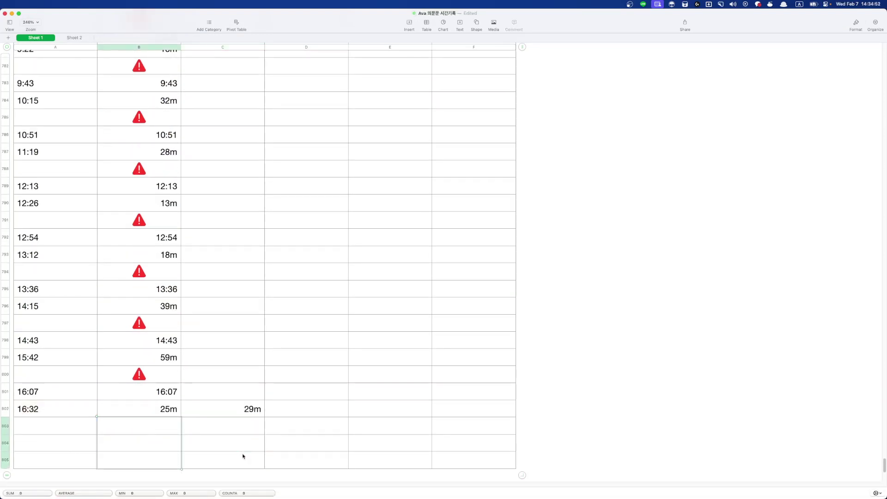
Step: Enter the date 02-06 in cell A804 of the time-record spreadsheet
key(super+Tab)
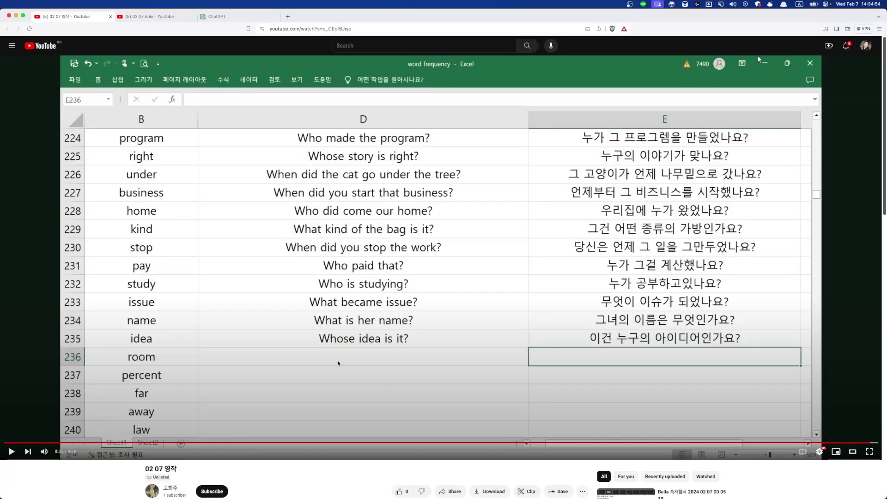
key(super+Tab)
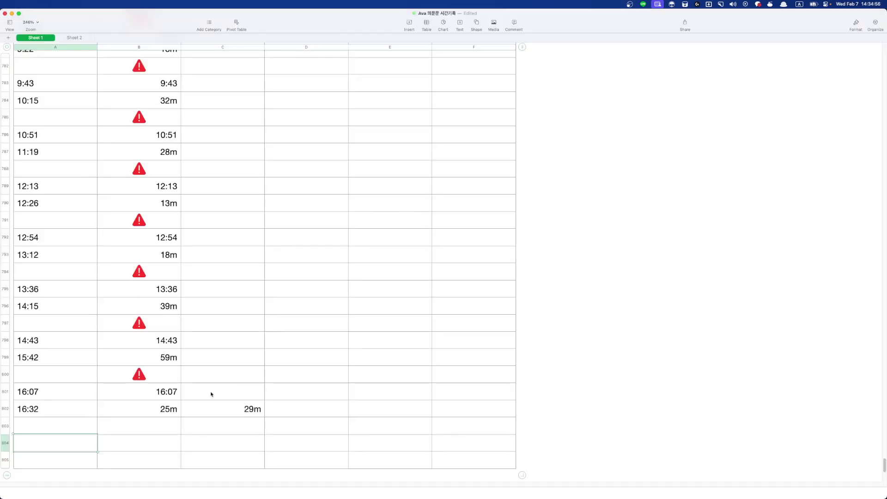
text(02-06)
key(Return)
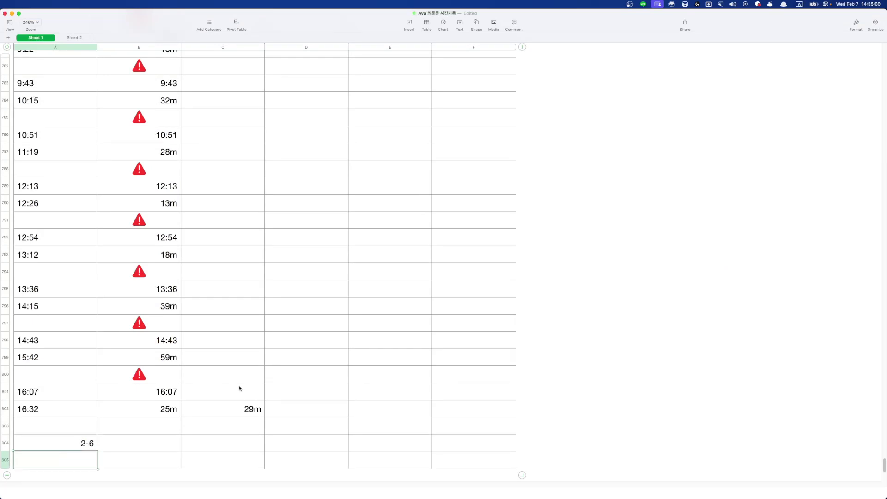
Step: Copy the timestamps from 0:00 to 8:16 out of the Obsidian class note and paste them into column A from A805
key(super+Tab)
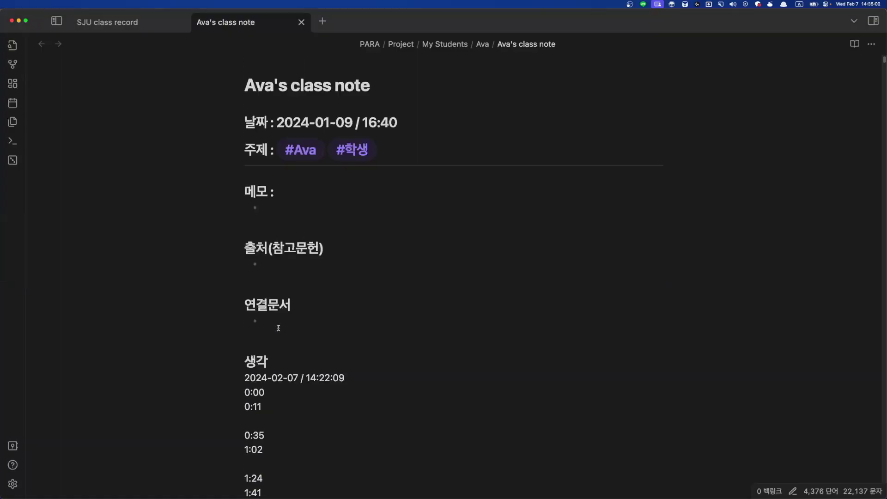
scroll(278, 328, down, 3)
drag(246, 306, 290, 206)
key(super+Tab)
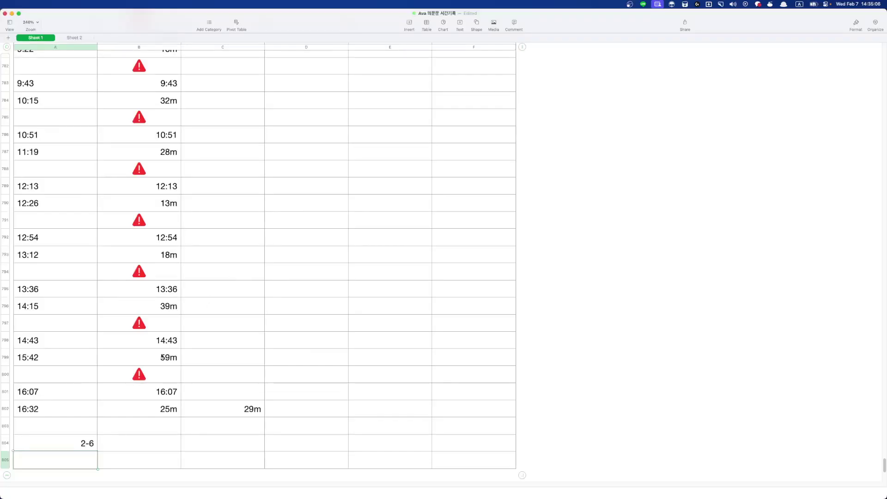
key(super+v)
Step: Calculate the first duration in B806 as A806 minus A805 and fill the formula down column B to row 839
scroll(169, 426, down, 10)
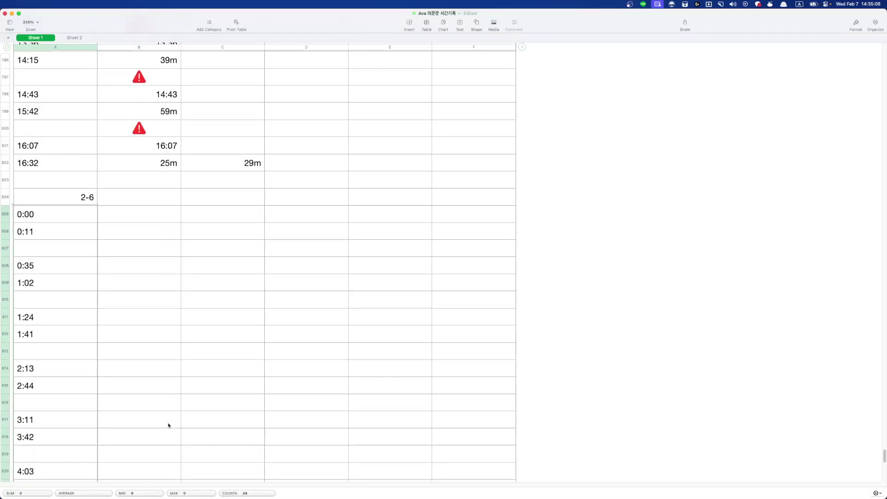
click(131, 139)
key(=)
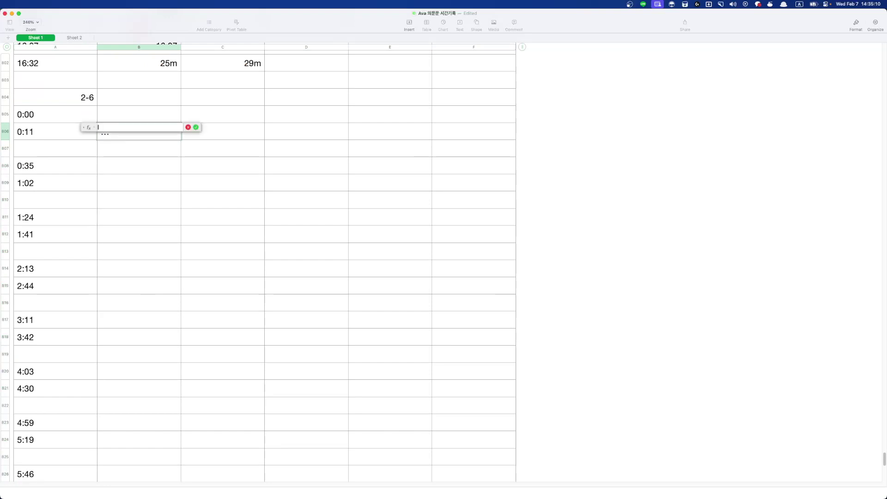
click(37, 133)
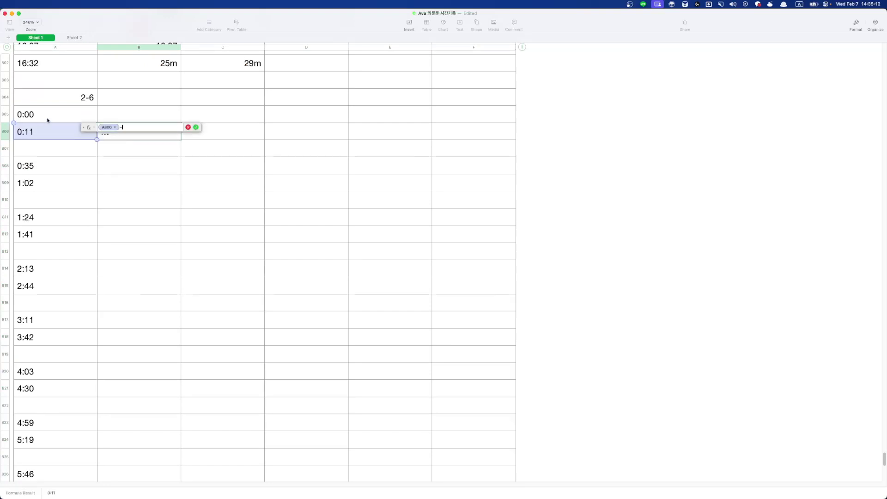
text(-)
click(48, 119)
key(Return)
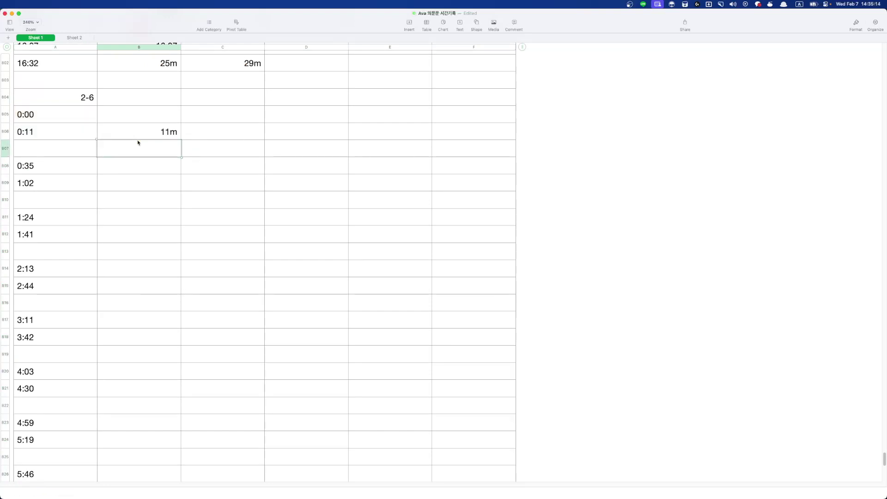
drag(139, 140, 145, 200)
Step: Start an AVERAGE formula in C839 with the durations in B839, B836 and B833
click(224, 203)
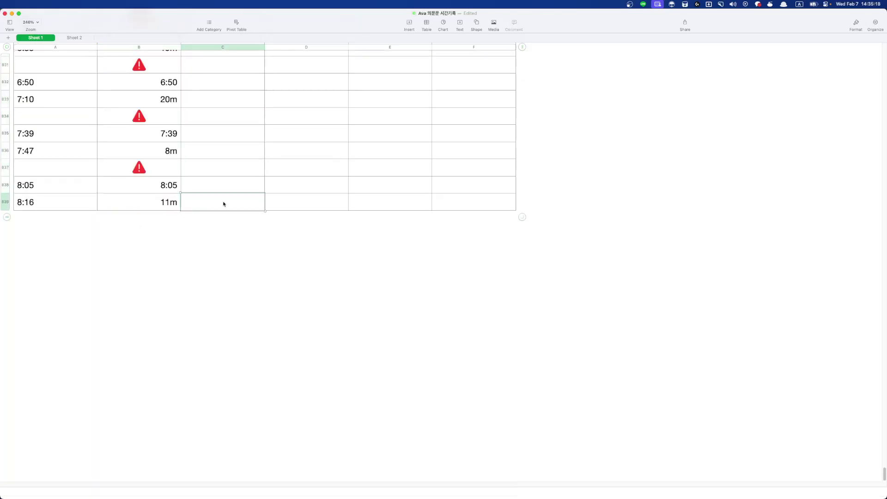
text(=ave)
key(Return)
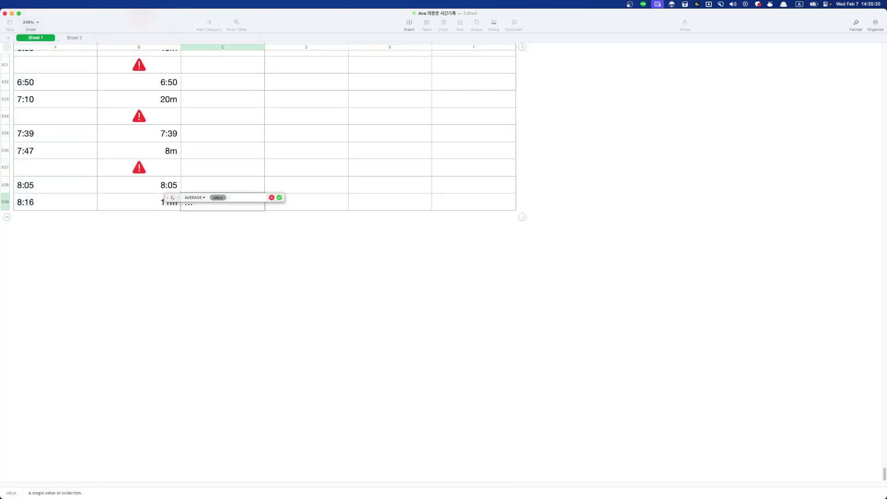
click(165, 203)
text(,)
click(152, 150)
text(,)
click(152, 100)
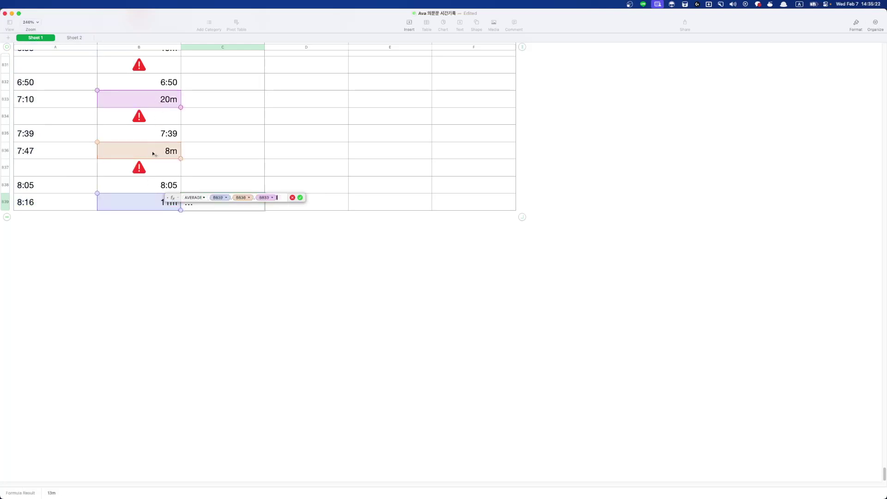
Step: Add the durations in B830, B827, B824, B821 and B818 to the AVERAGE formula
scroll(136, 250, up, 5)
scroll(136, 250, up, 6)
text(,)
click(149, 422)
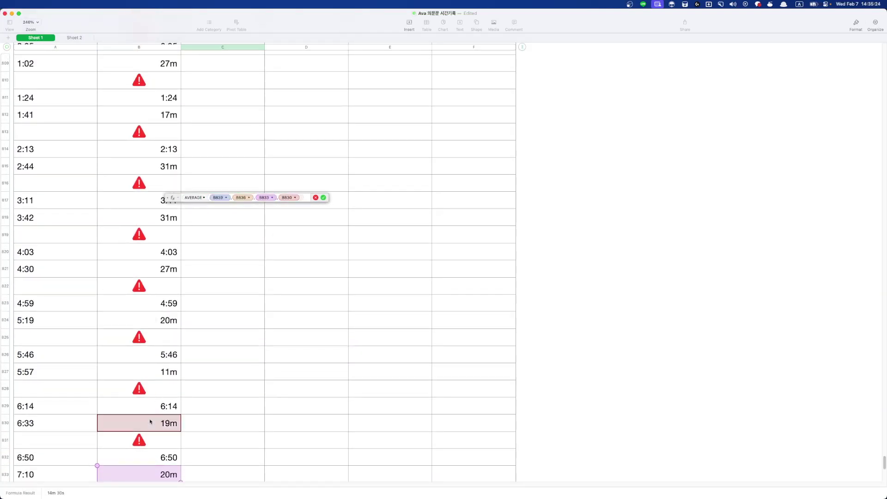
text(,)
click(156, 373)
text(,B827)
click(153, 321)
text(,B827,B824)
click(153, 269)
text(,B827,B824,B821)
click(152, 218)
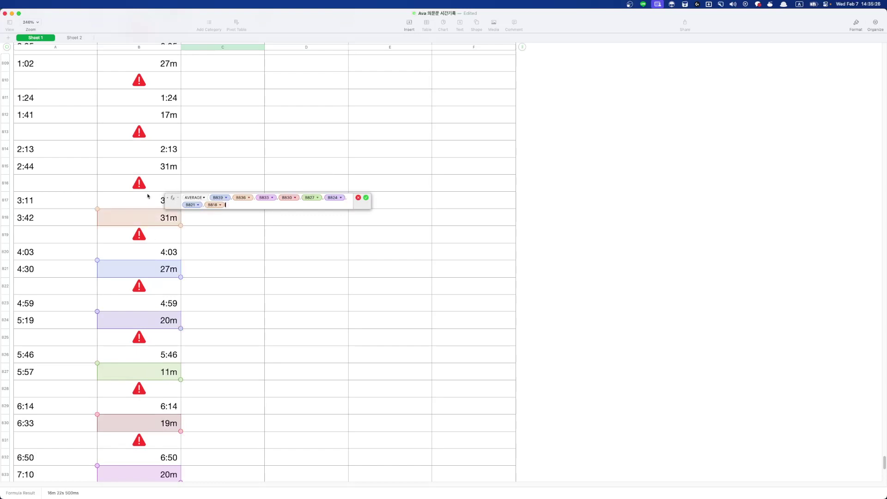
Step: Complete the AVERAGE formula with the durations in B815, B812, B809 and B806
text(,)
click(149, 166)
text(,B815)
click(148, 114)
scroll(122, 214, up, 10)
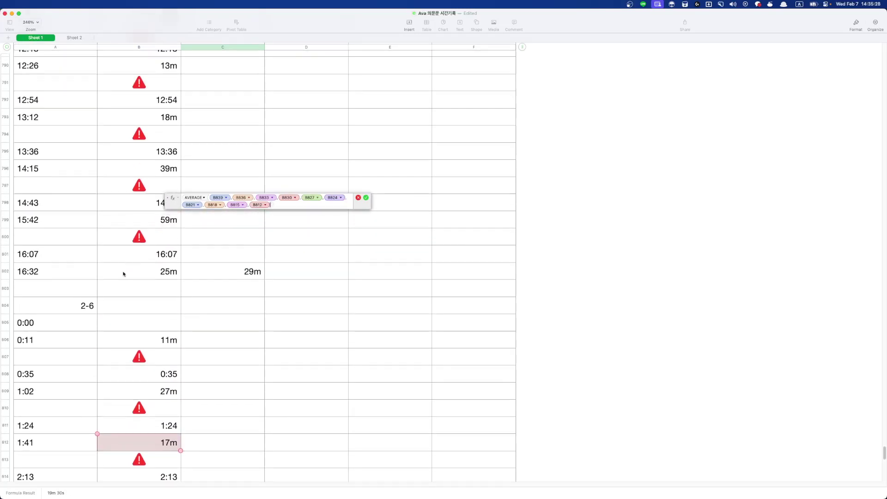
text(,)
click(152, 401)
text(, B809)
click(149, 351)
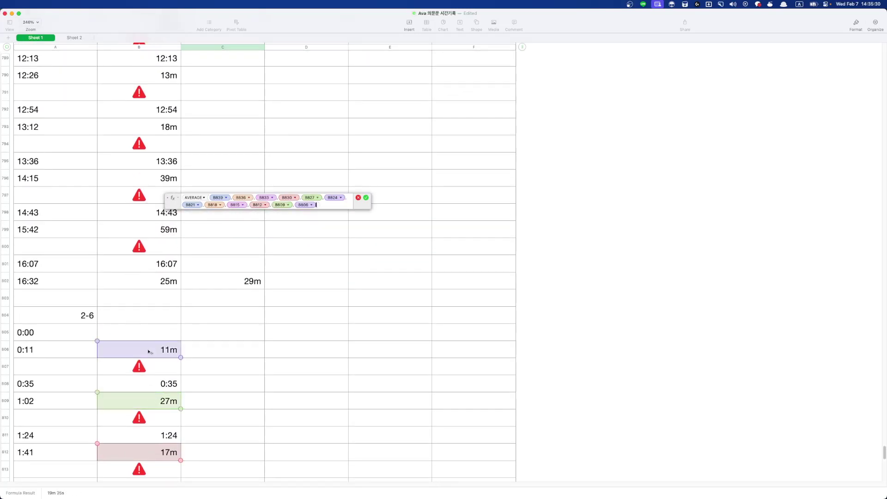
key(Return)
Step: Inspect the average in C839 and look back over the durations of the 2-6 entry
click(237, 301)
click(226, 323)
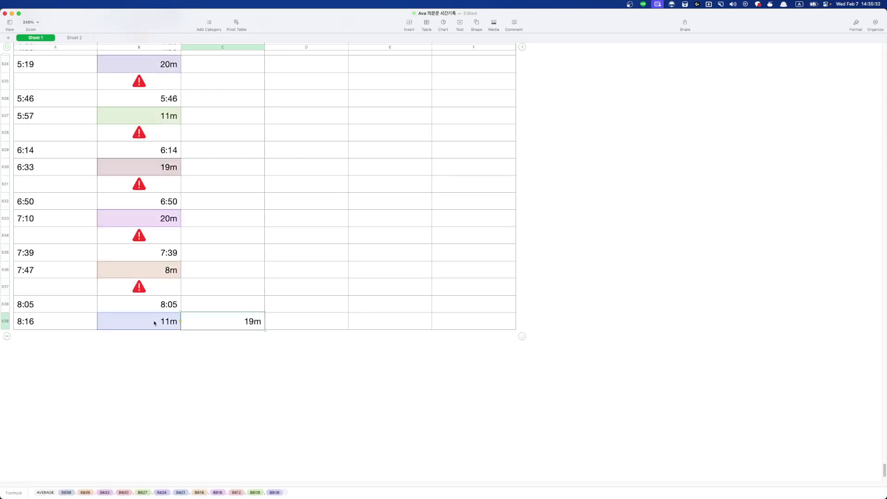
scroll(247, 261, up, 5)
key(Up)
key(Up)
key(Up)
key(Up)
key(Up)
scroll(213, 291, up, 5)
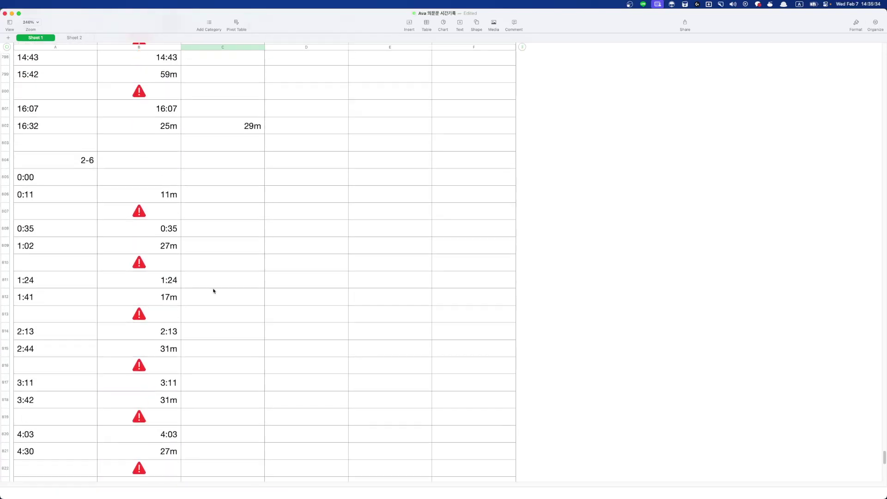
Step: Check the duration formulas in B809, B812 and B815 and look through the remaining durations in column B
click(169, 240)
scroll(205, 299, down, 1)
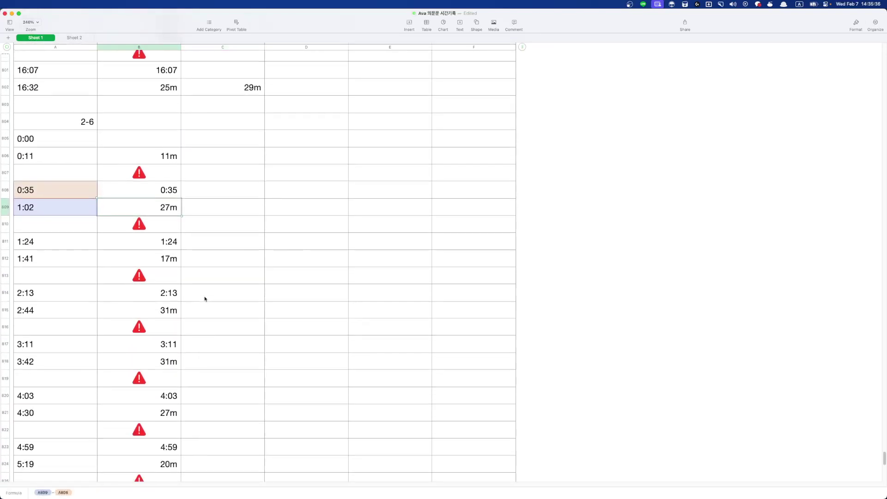
click(173, 262)
scroll(173, 301, down, 1)
click(174, 300)
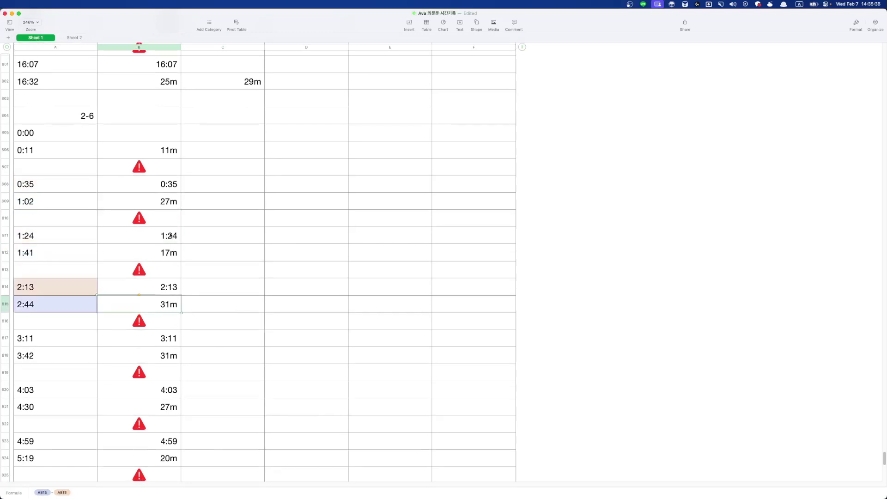
scroll(161, 393, down, 5)
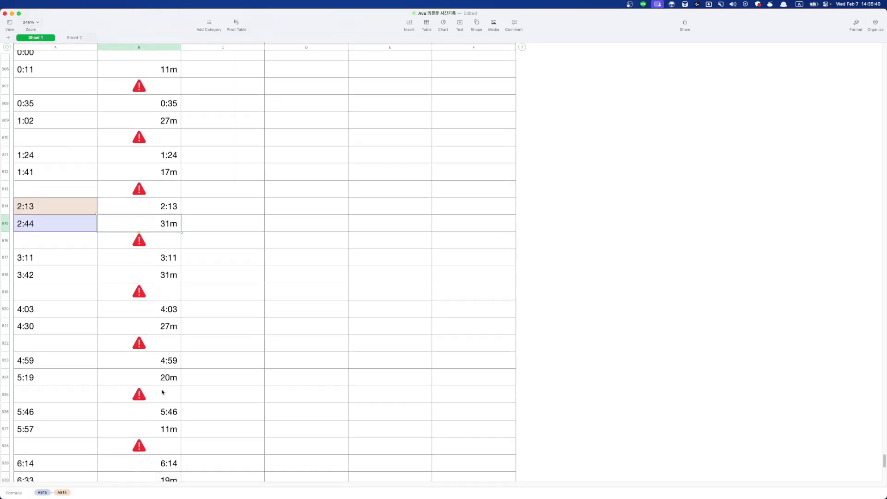
scroll(177, 390, down, 4)
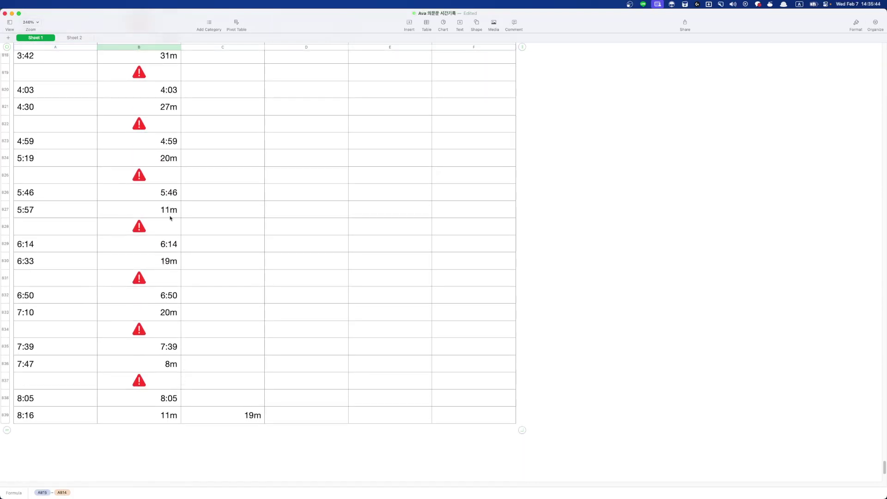
scroll(183, 331, up, 8)
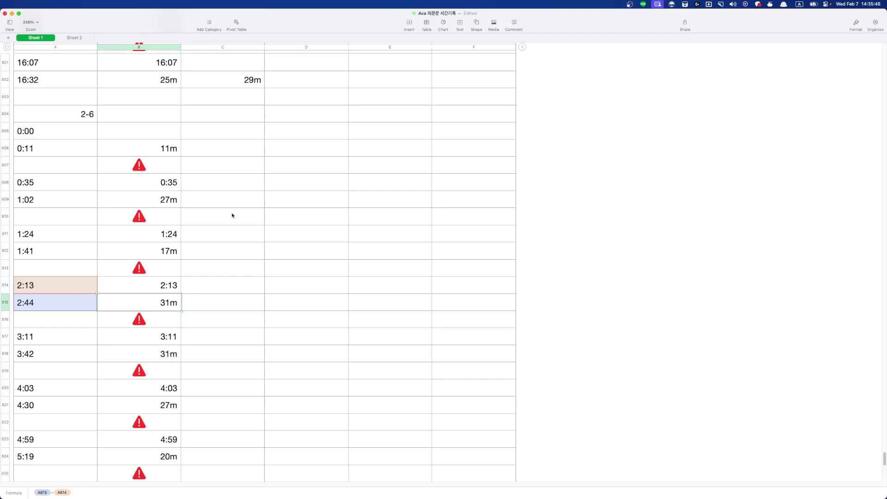
Step: Recheck which column B durations the AVERAGE formula in C839 covers, up to the start of the 2-6 entry
click(233, 215)
click(217, 162)
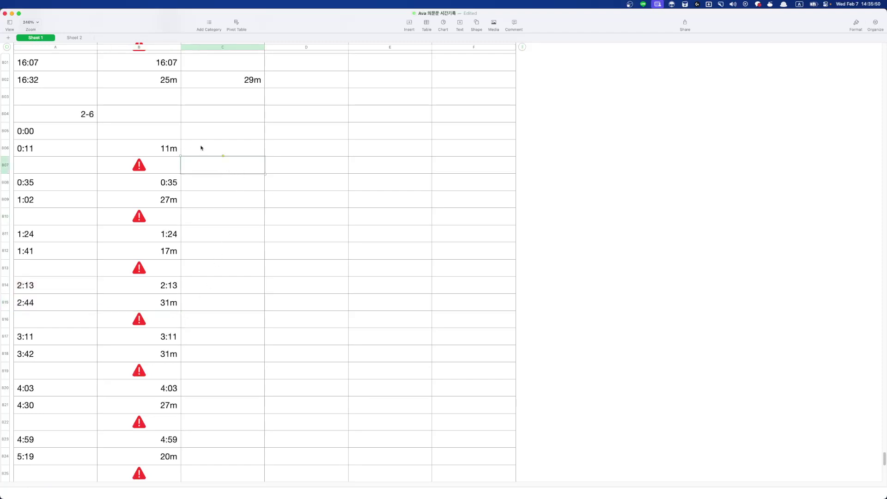
click(201, 148)
click(233, 205)
scroll(224, 319, down, 9)
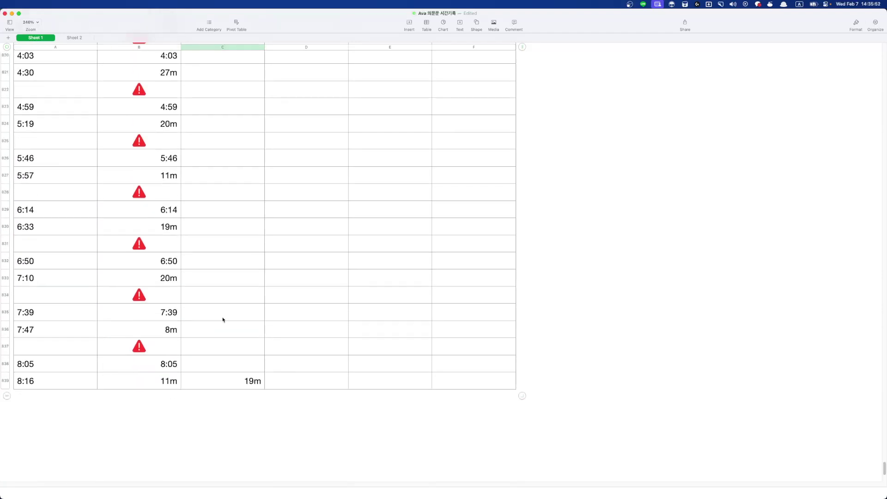
double_click(229, 374)
scroll(230, 373, up, 3)
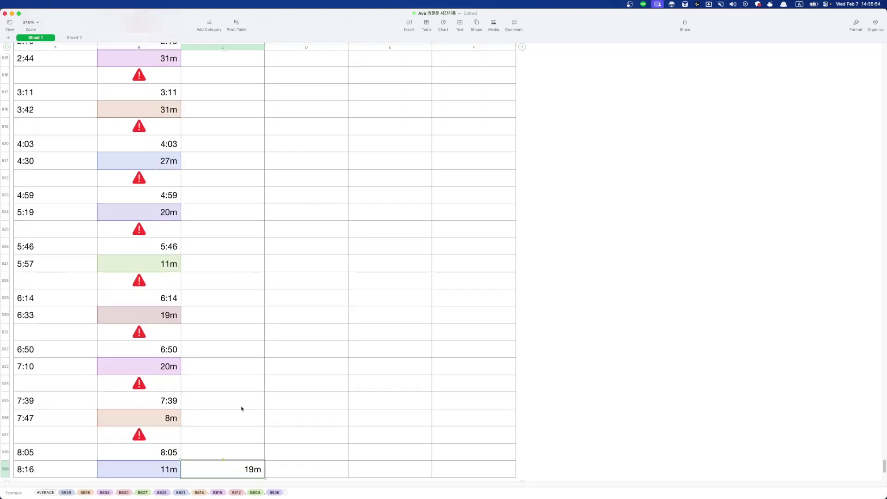
scroll(253, 454, up, 9)
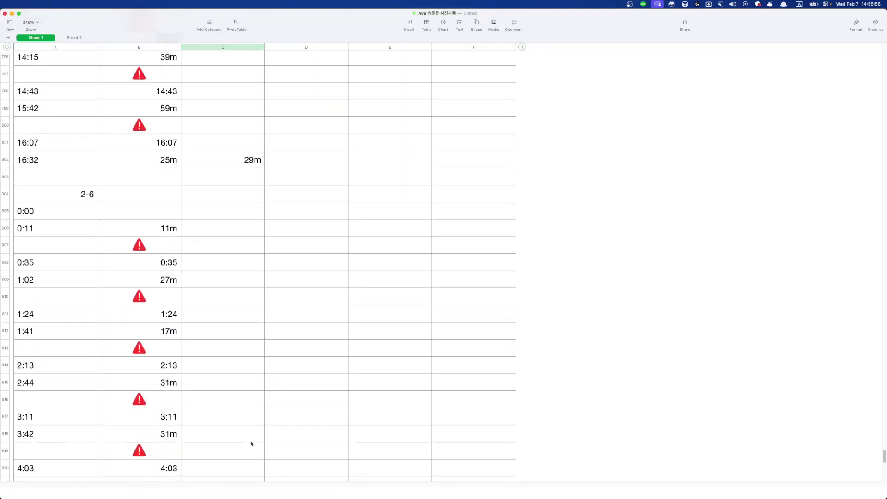